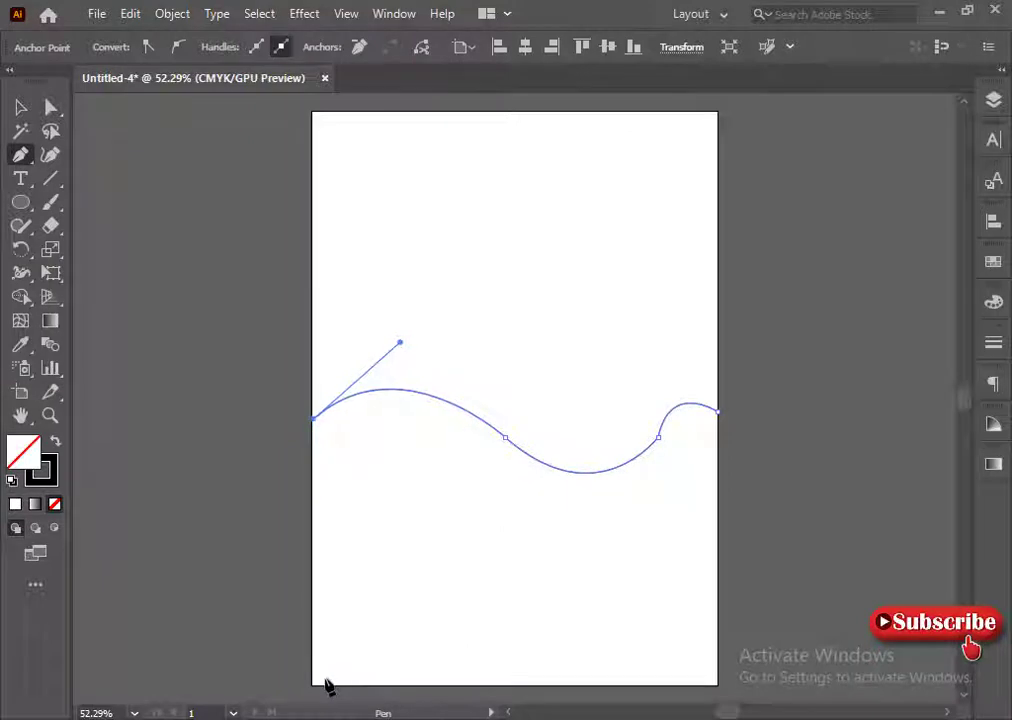
# - Close the wavy path into a hill shape with straight sides through the artboard's two bottom corners
pyautogui.click(312, 686)
pyautogui.click(717, 686)
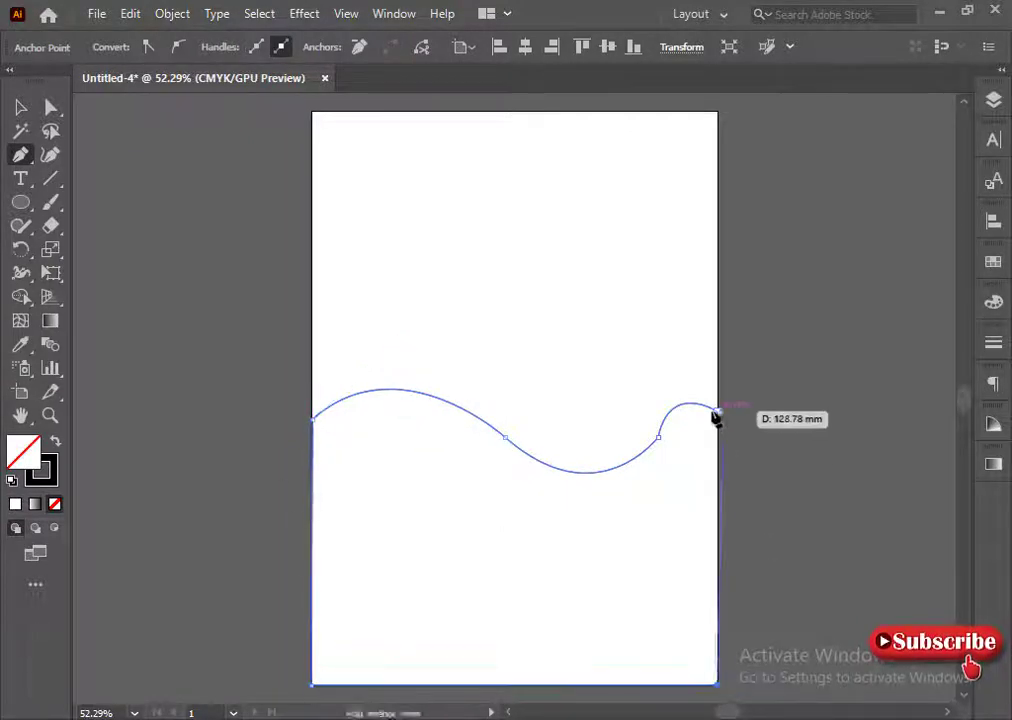
pyautogui.click(717, 411)
# - Round the sharp corner on the hill's outline where the dip meets the small right-hand crest
pyautogui.click(52, 109)
pyautogui.click(658, 437)
pyautogui.click(612, 384)
pyautogui.moveTo(634, 420); pyautogui.dragTo(678, 390)
pyautogui.click(662, 425)
pyautogui.click(540, 486)
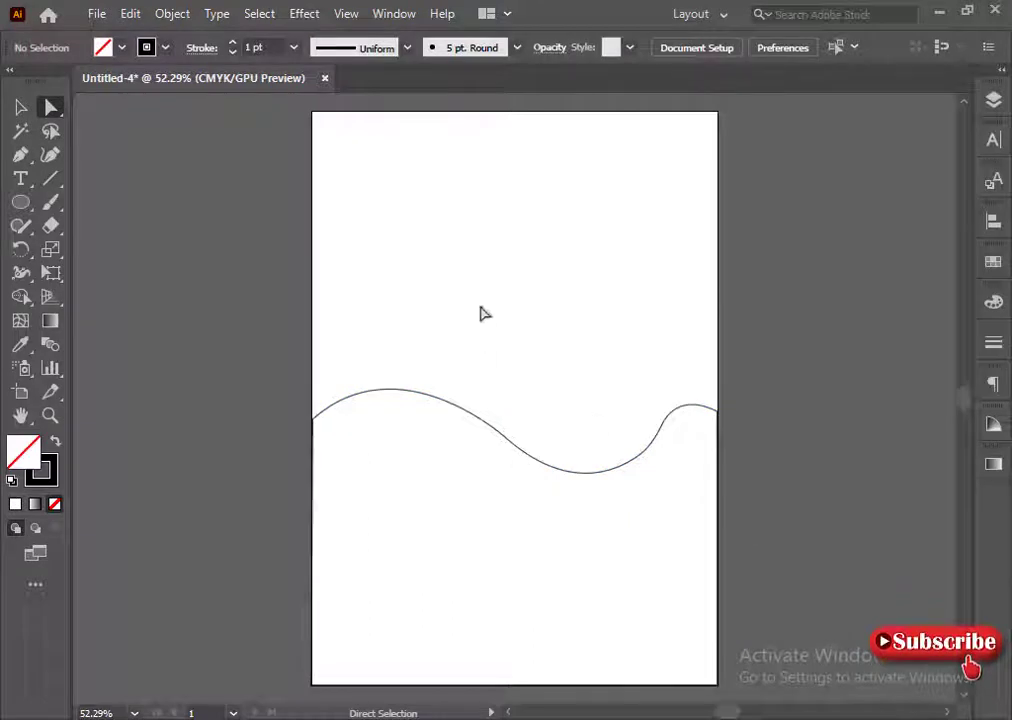
# - Draw a closed, curved road strip with the Pen tool, running from the artboard's bottom edge up to just below the hill line
pyautogui.scroll(-1, 323, 611)
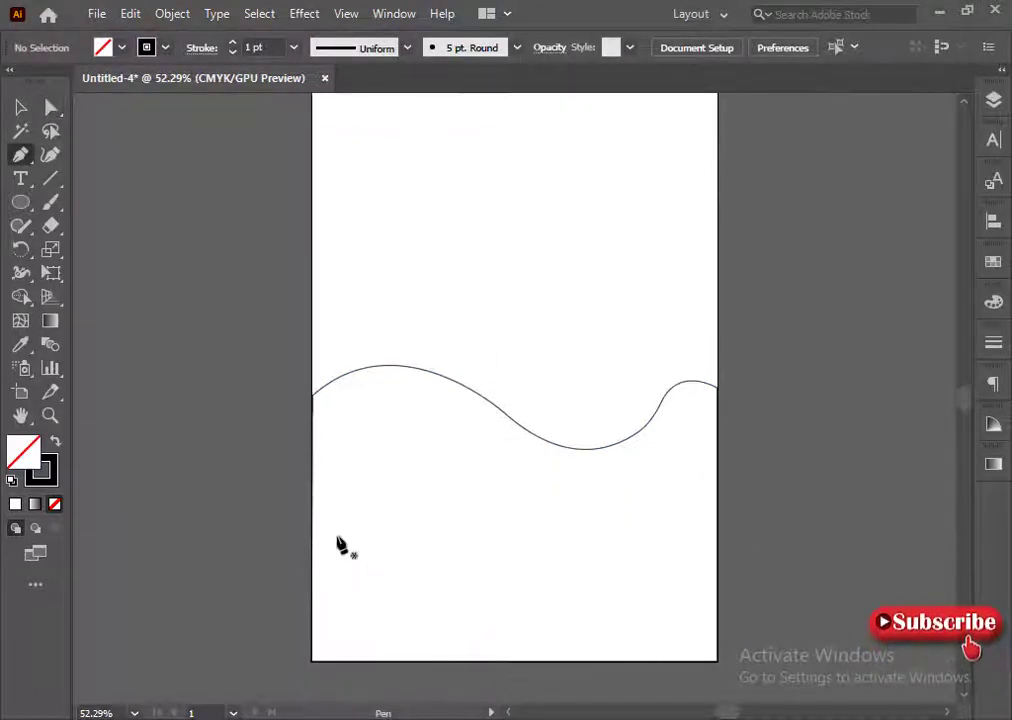
pyautogui.click(312, 369)
pyautogui.hotkey('ctrl', 'z')
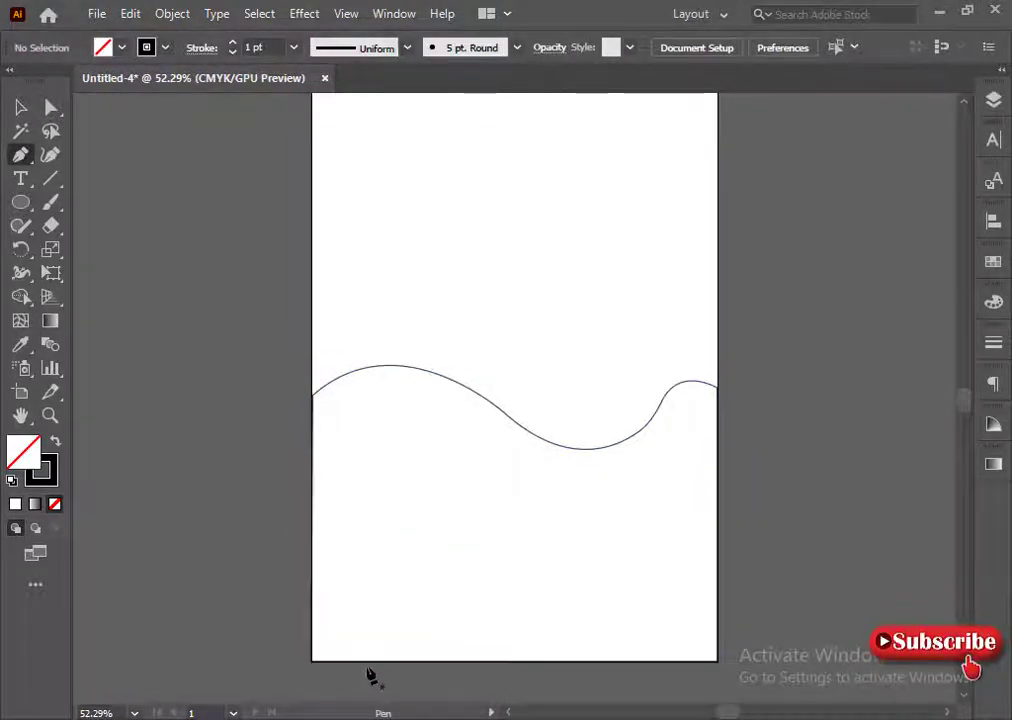
pyautogui.moveTo(372, 662); pyautogui.dragTo(481, 610)
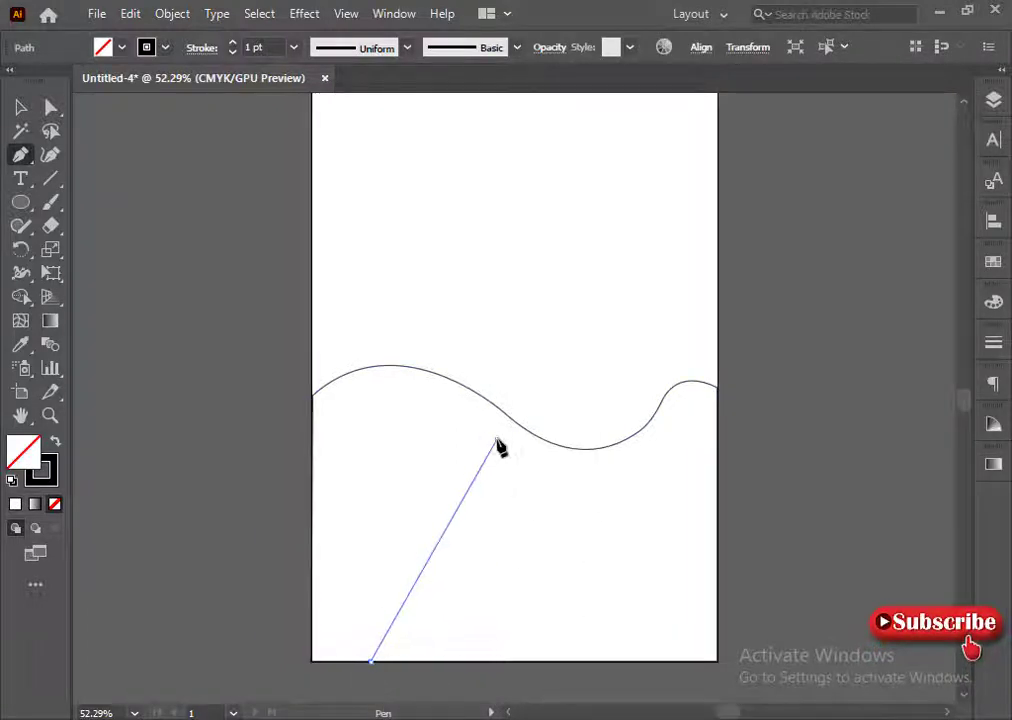
pyautogui.moveTo(497, 439); pyautogui.dragTo(502, 366)
pyautogui.moveTo(500, 443)
pyautogui.mouseDown()
pyautogui.moveTo(499, 422)
pyautogui.moveTo(518, 452)
pyautogui.mouseUp()
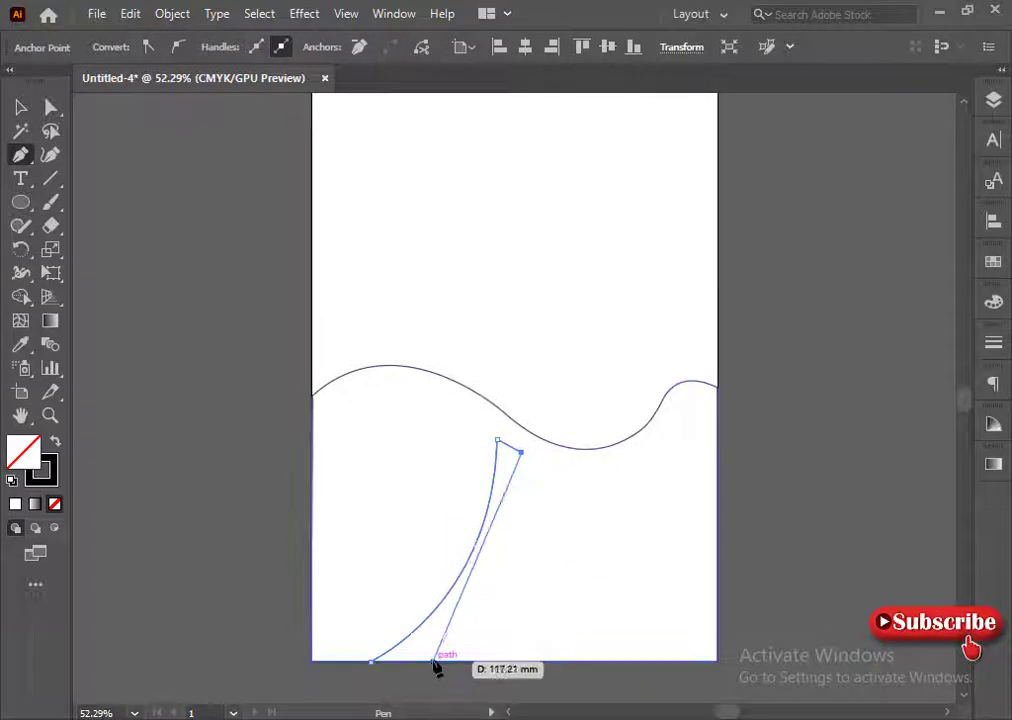
pyautogui.moveTo(419, 662); pyautogui.dragTo(320, 578)
pyautogui.click(427, 486)
pyautogui.click(372, 485)
pyautogui.click(410, 559)
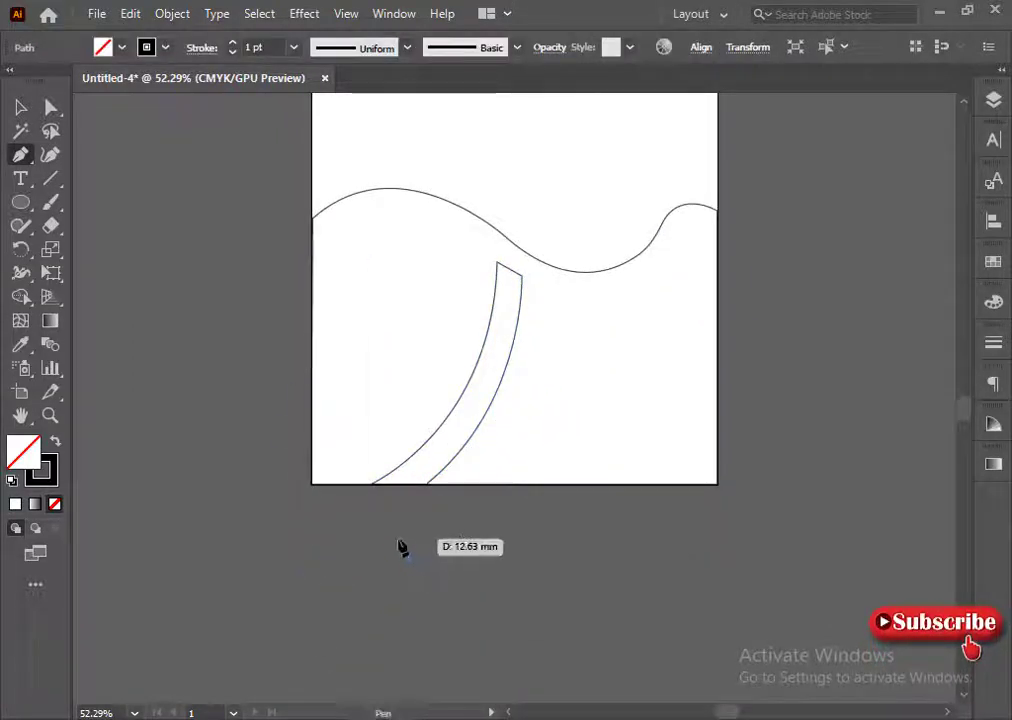
pyautogui.scroll(2, 491, 415)
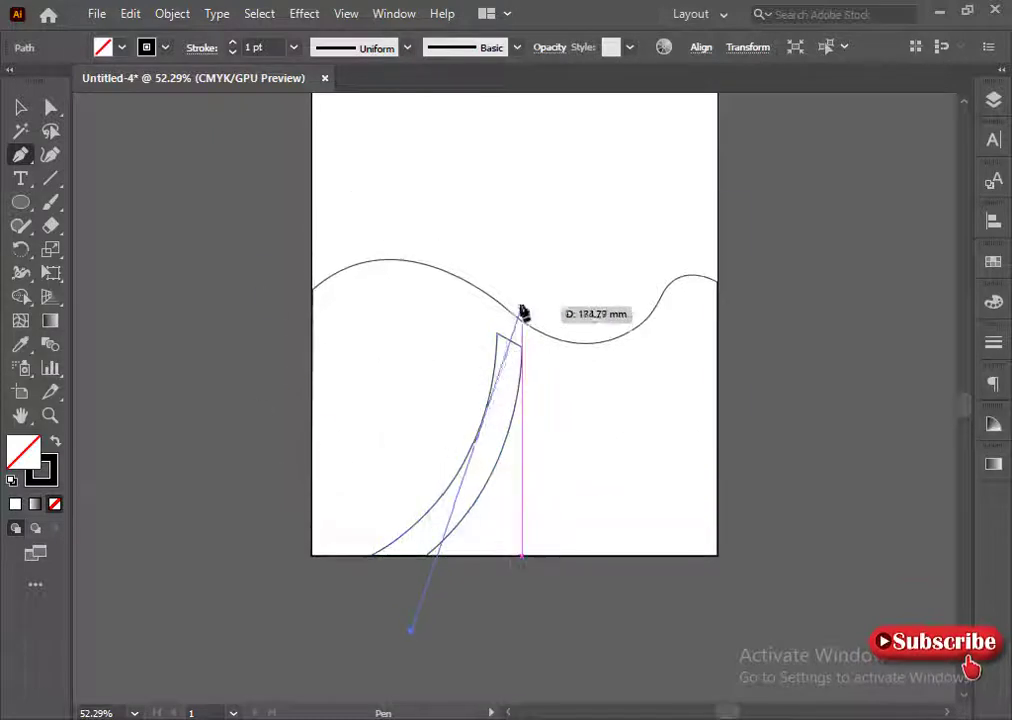
pyautogui.click(410, 632)
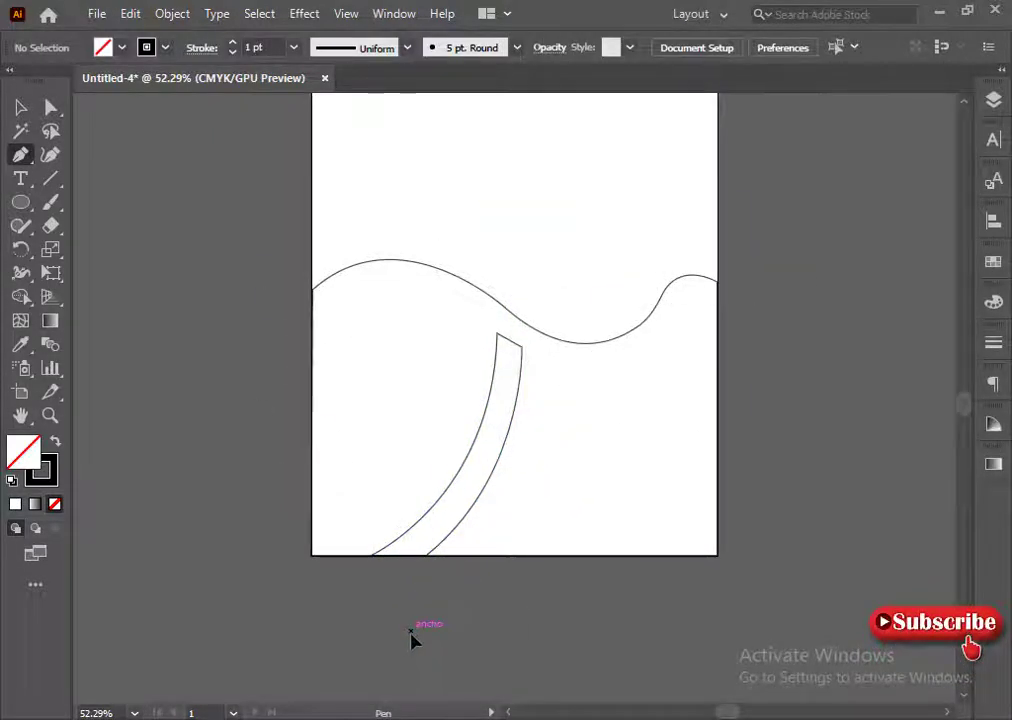
# - Move the two top anchor points of the road strip up so its end meets the hill curve
pyautogui.scroll(1, 428, 630)
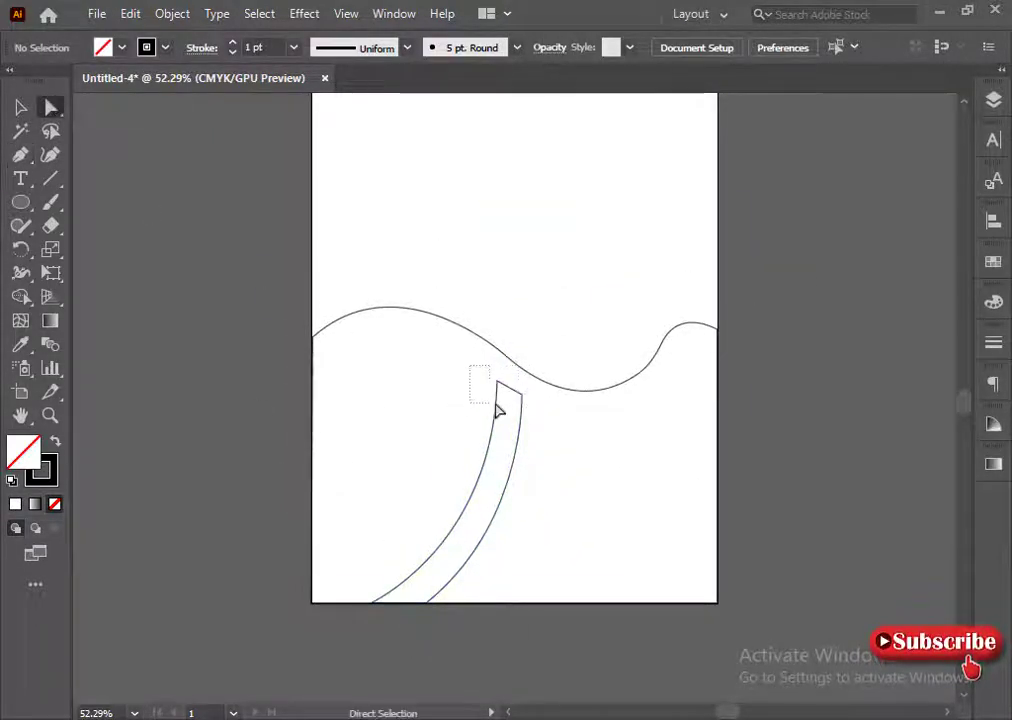
pyautogui.moveTo(495, 405); pyautogui.dragTo(539, 385)
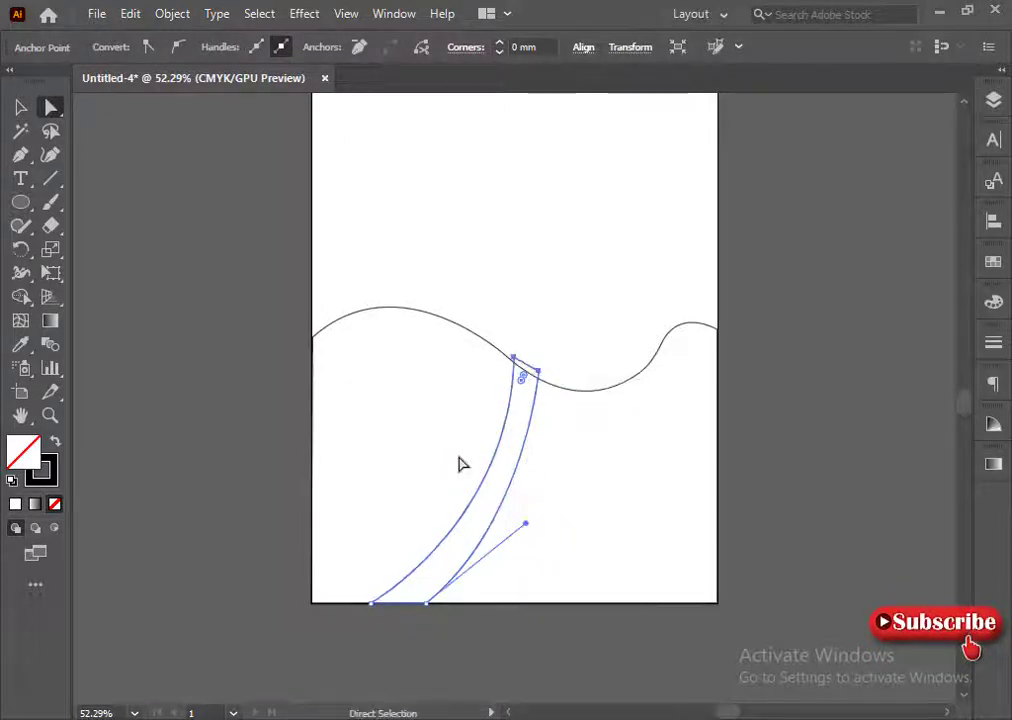
pyautogui.click(461, 463)
pyautogui.click(513, 365)
pyautogui.click(579, 448)
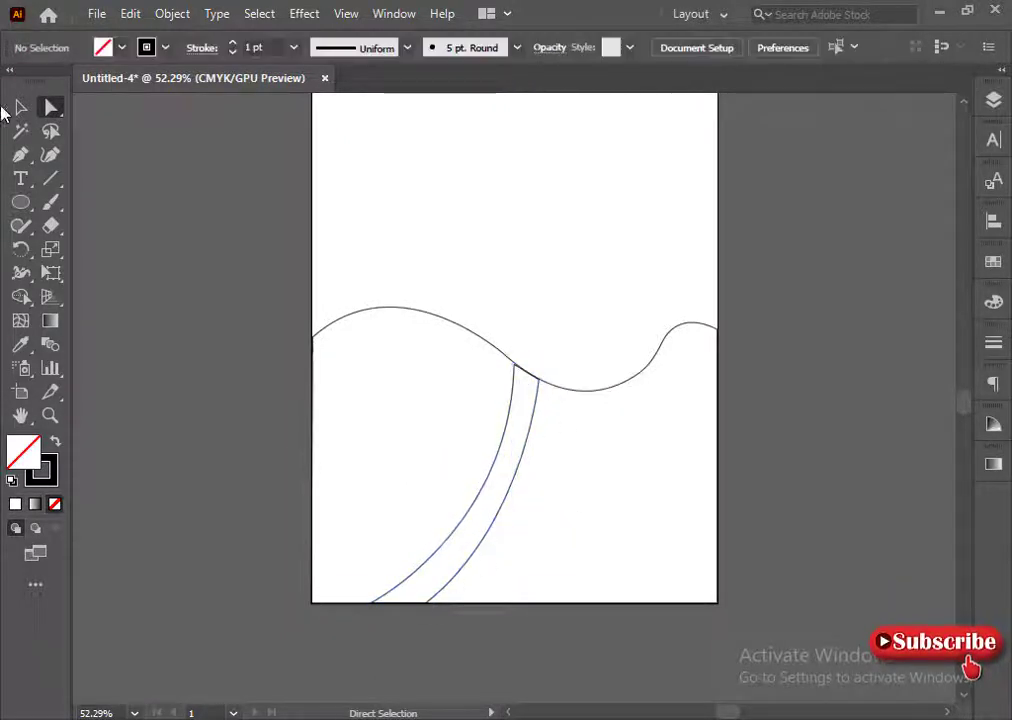
# - Reshape the road's right edge into a stronger curve using its lower handle, and deselect the paths
pyautogui.click(538, 379)
pyautogui.moveTo(524, 563); pyautogui.dragTo(524, 564)
pyautogui.click(471, 605)
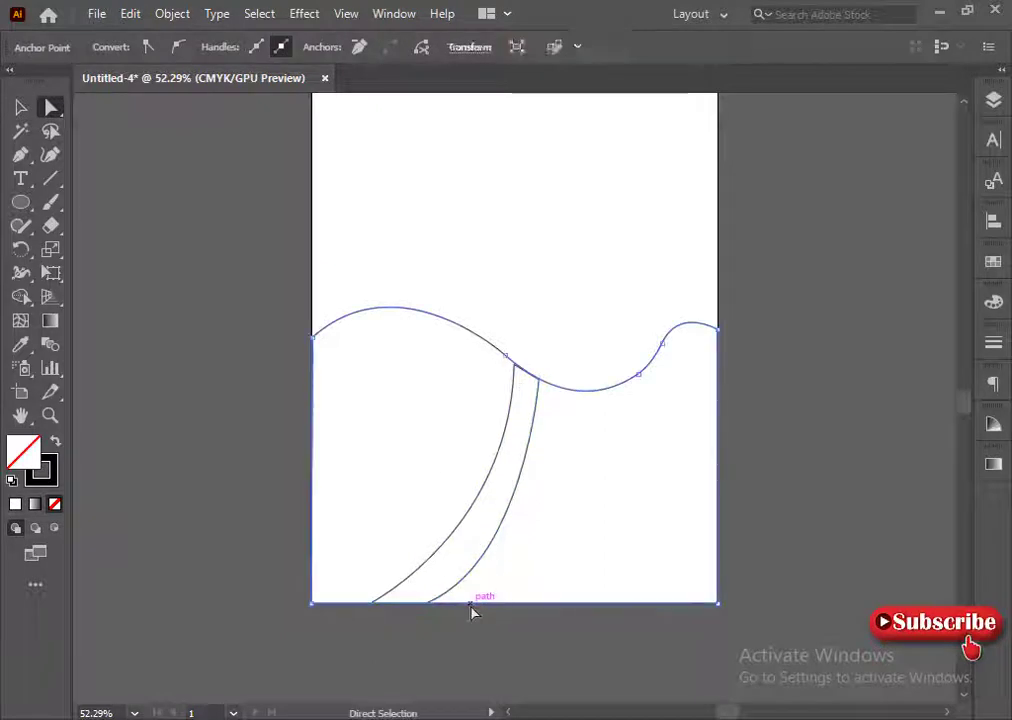
pyautogui.click(482, 415)
# - Draw a closed sky shape with the Pen tool through the artboard's top corners and along the hill's wavy upper edge
pyautogui.scroll(2, 20, 108)
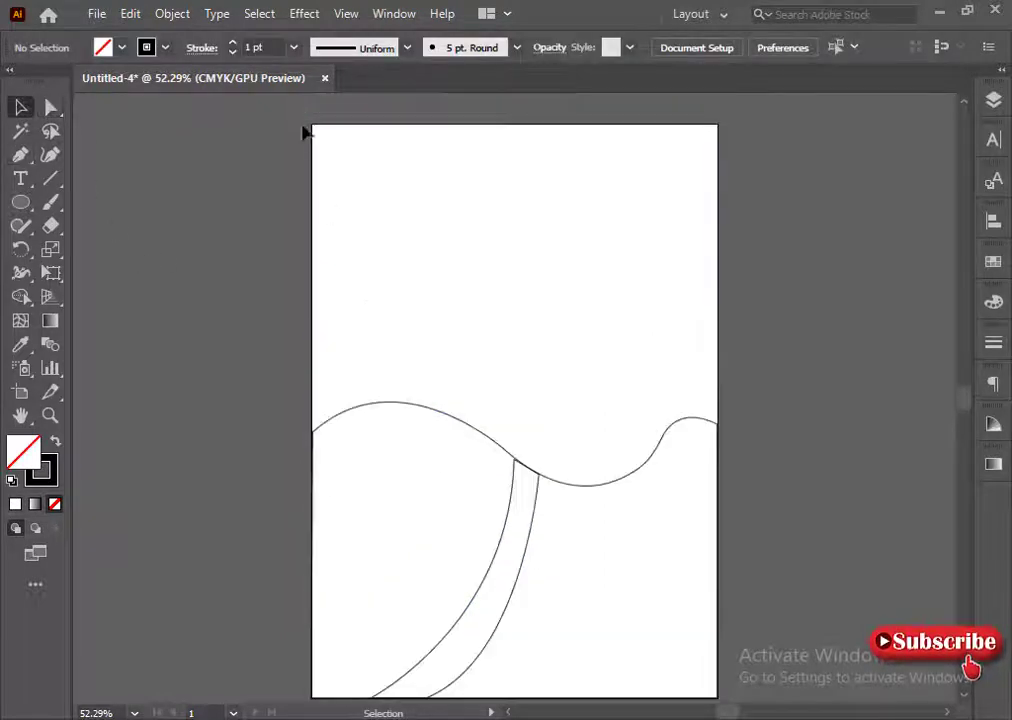
pyautogui.press('p')
pyautogui.click(313, 126)
pyautogui.click(717, 125)
pyautogui.click(717, 424)
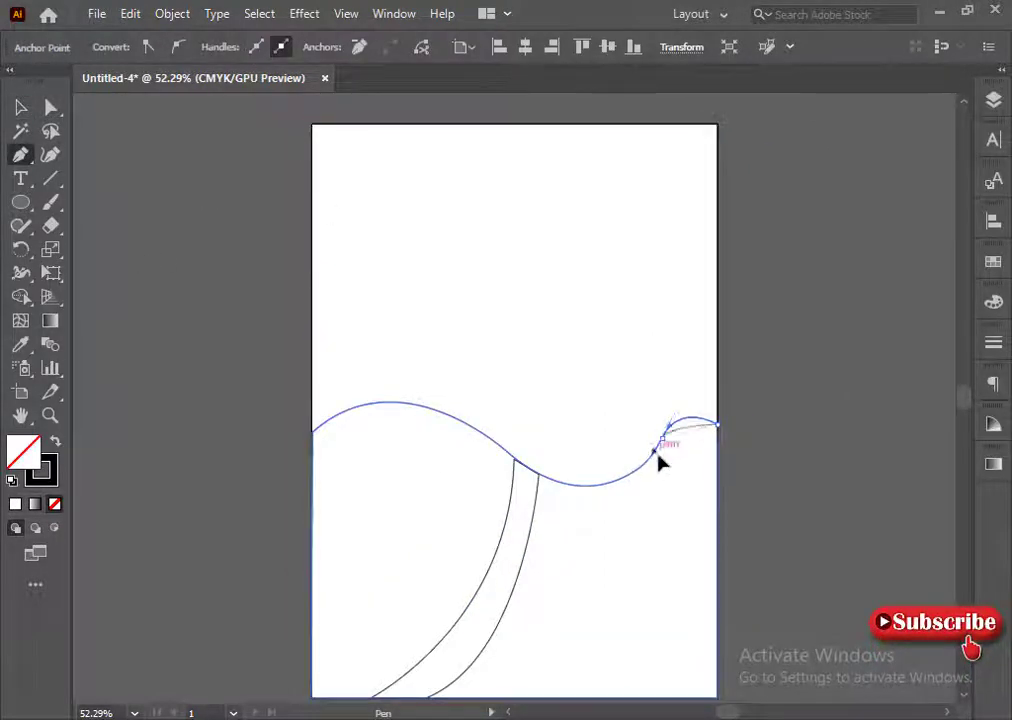
pyautogui.moveTo(661, 440); pyautogui.dragTo(642, 477)
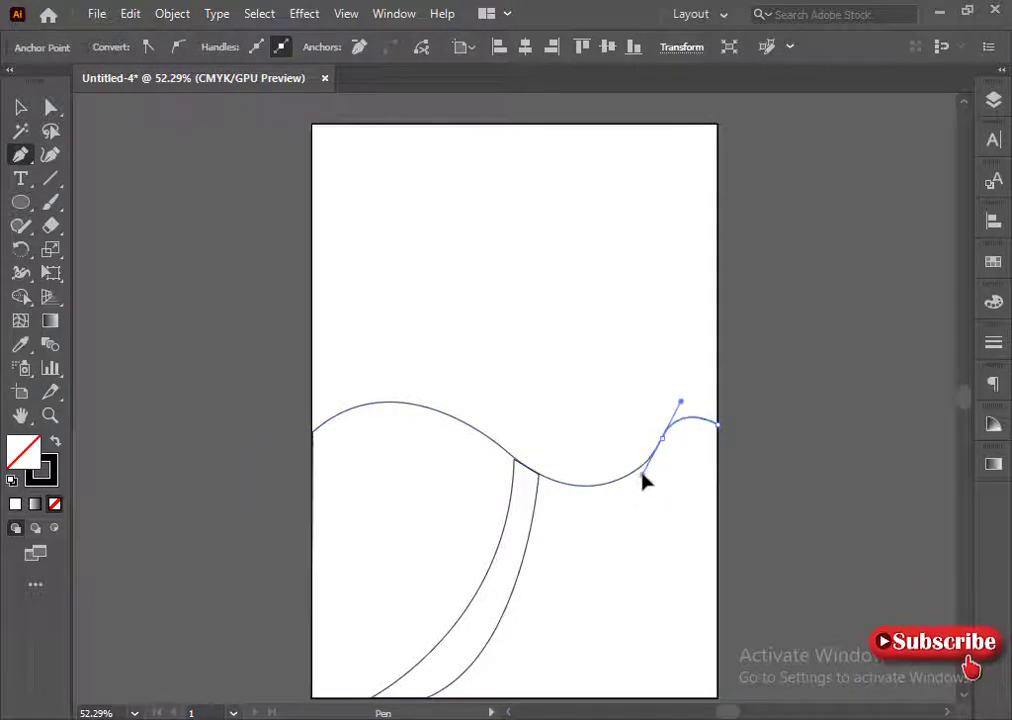
pyautogui.moveTo(570, 485)
pyautogui.mouseDown()
pyautogui.moveTo(520, 492)
pyautogui.moveTo(556, 497)
pyautogui.mouseUp()
pyautogui.click(448, 411)
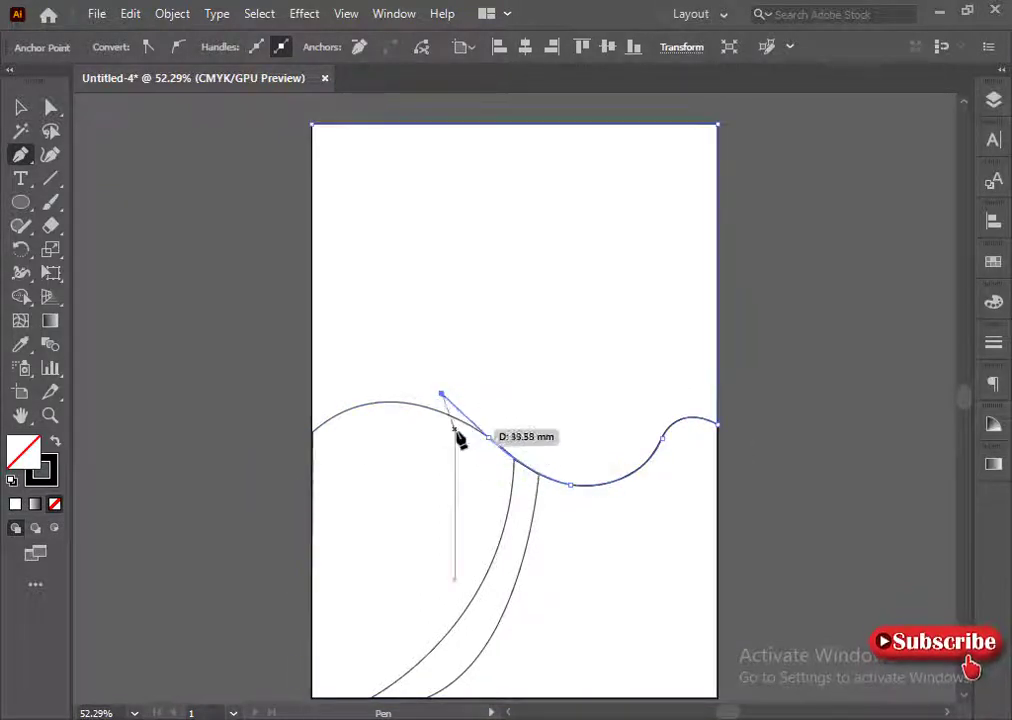
pyautogui.moveTo(488, 438); pyautogui.dragTo(266, 445)
pyautogui.moveTo(227, 511); pyautogui.dragTo(227, 511)
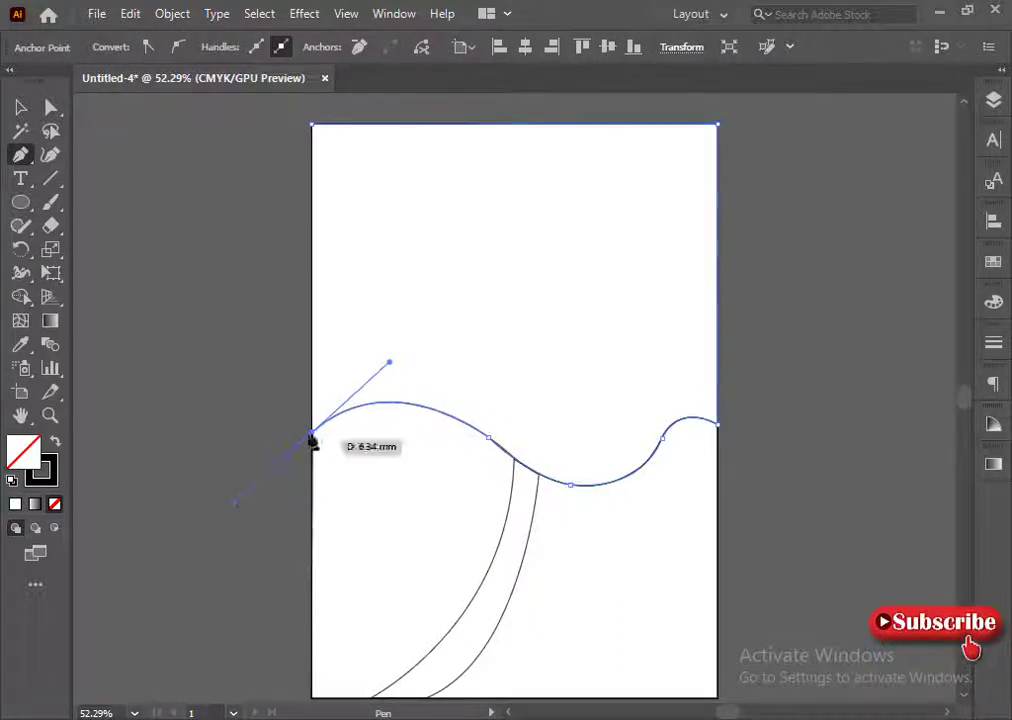
pyautogui.click(314, 127)
pyautogui.keyDown('ctrl'); pyautogui.click(343, 203); pyautogui.keyUp('ctrl')
# - Draw a small tuft outline with three pointed, curved leaves in the empty area right of the artboard
pyautogui.scroll(-4, 495, 578)
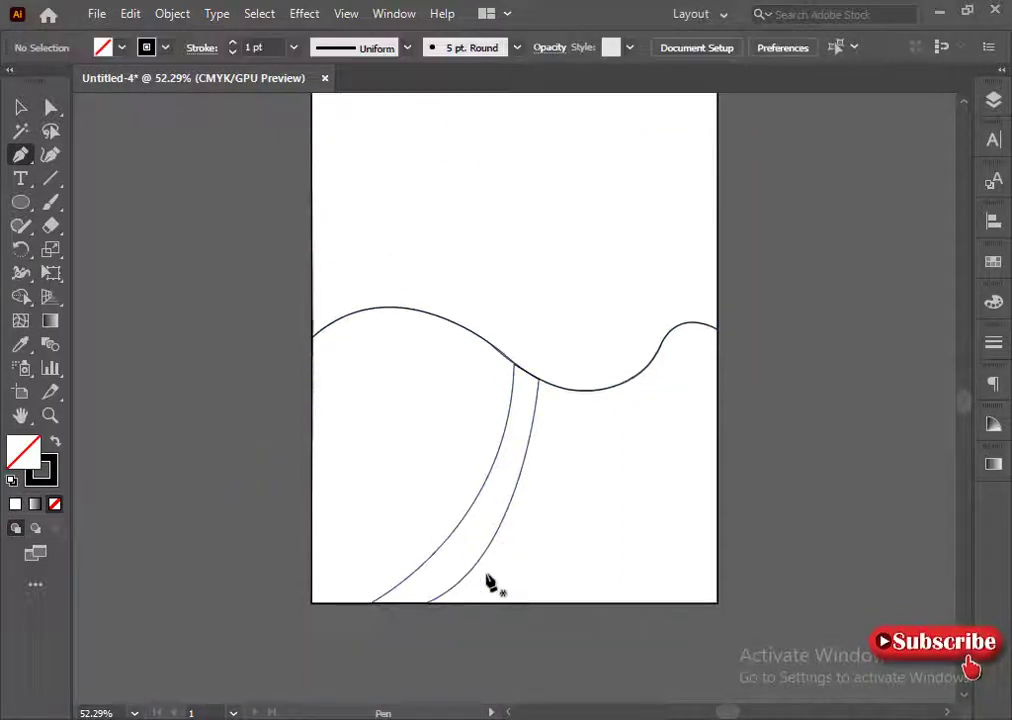
pyautogui.scroll(1, 338, 444)
pyautogui.scroll(1, 590, 486)
pyautogui.click(877, 520)
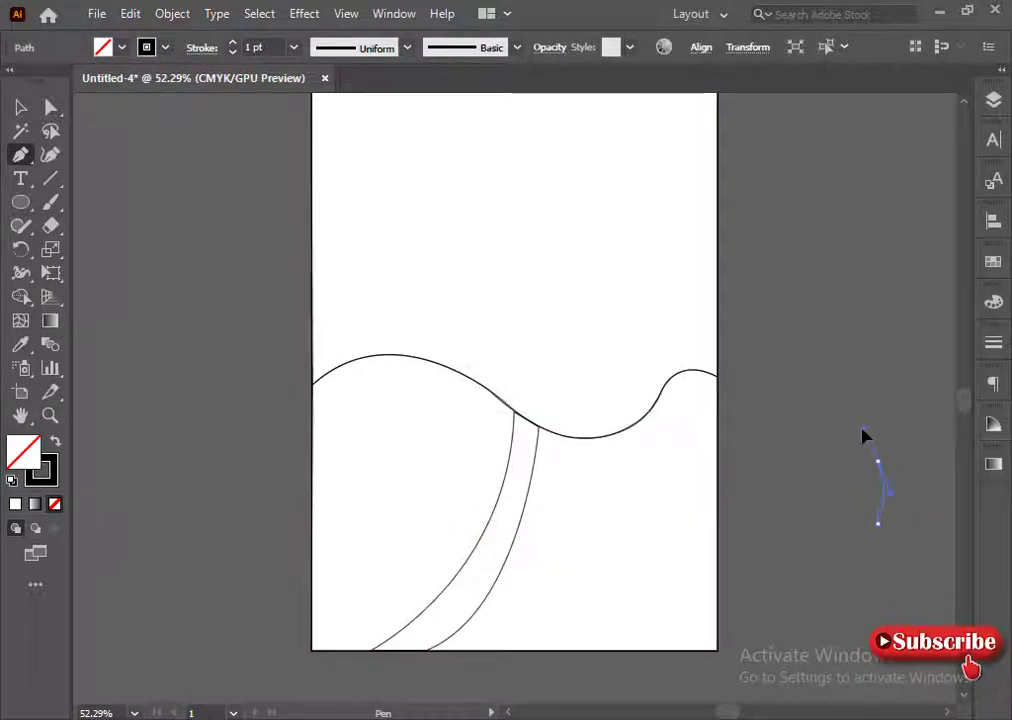
pyautogui.moveTo(863, 516); pyautogui.dragTo(866, 566)
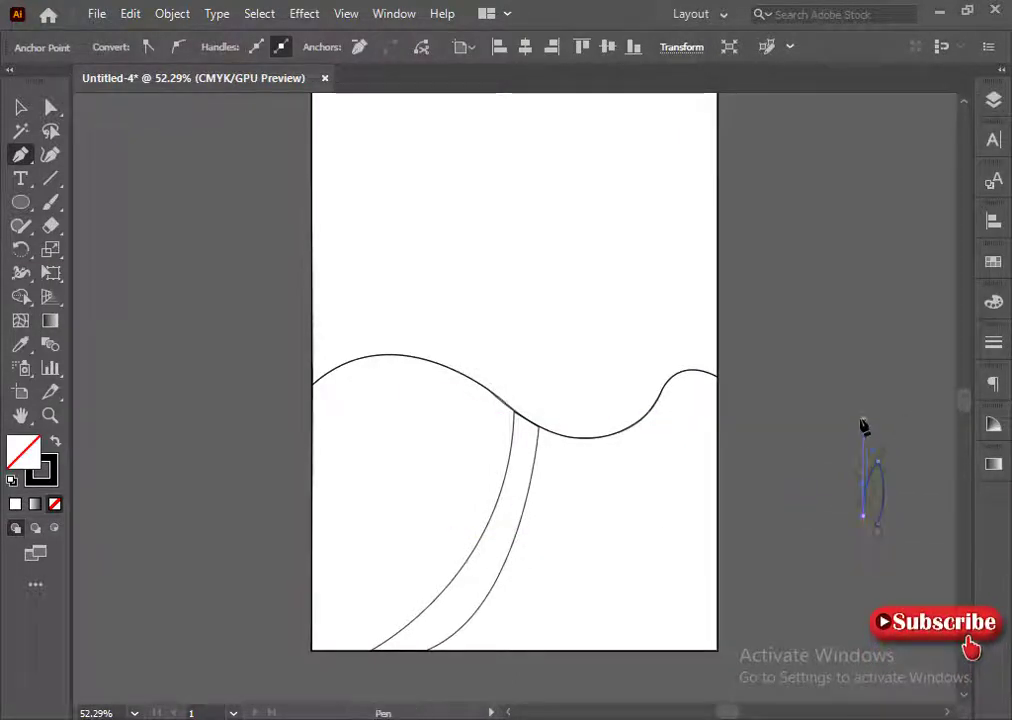
pyautogui.moveTo(852, 402); pyautogui.dragTo(851, 546)
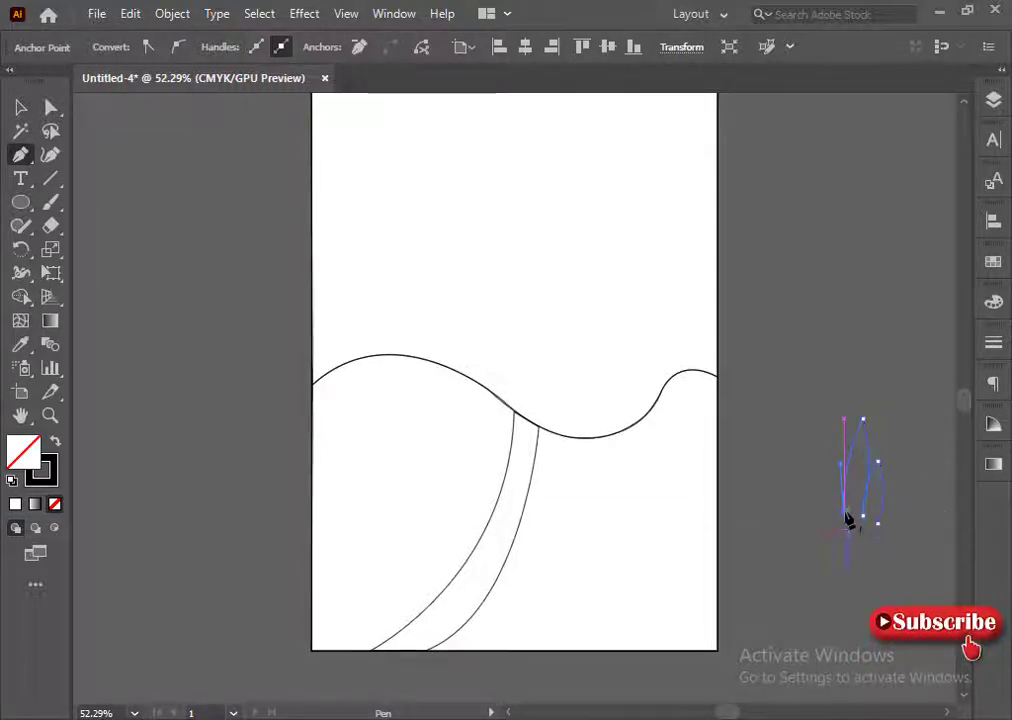
pyautogui.click(830, 453)
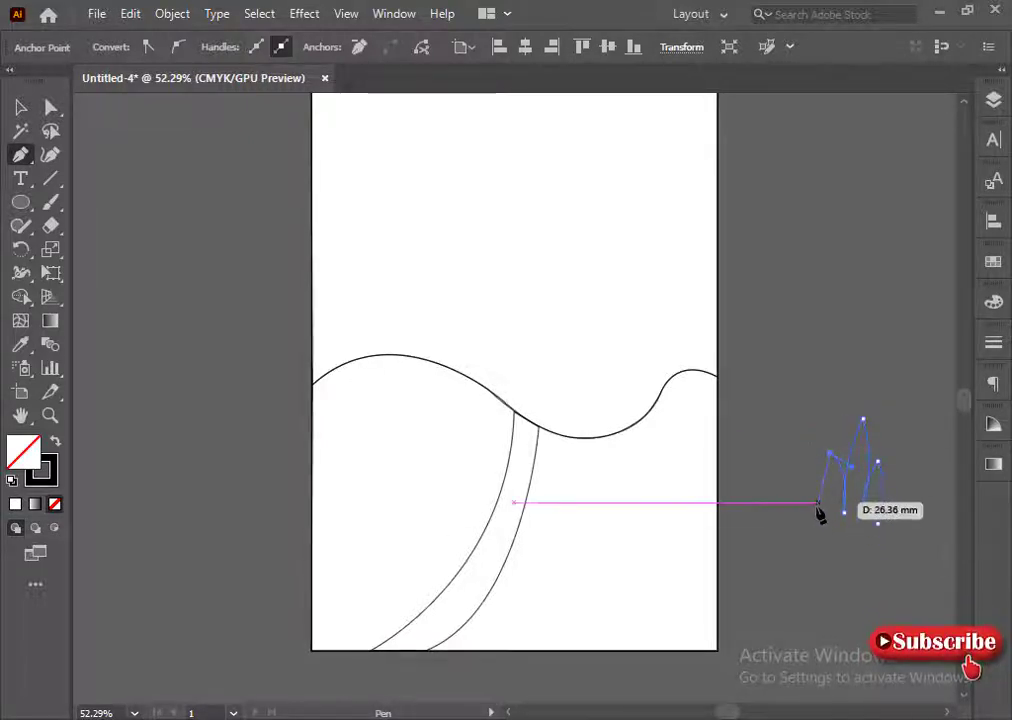
pyautogui.moveTo(821, 515); pyautogui.dragTo(829, 537)
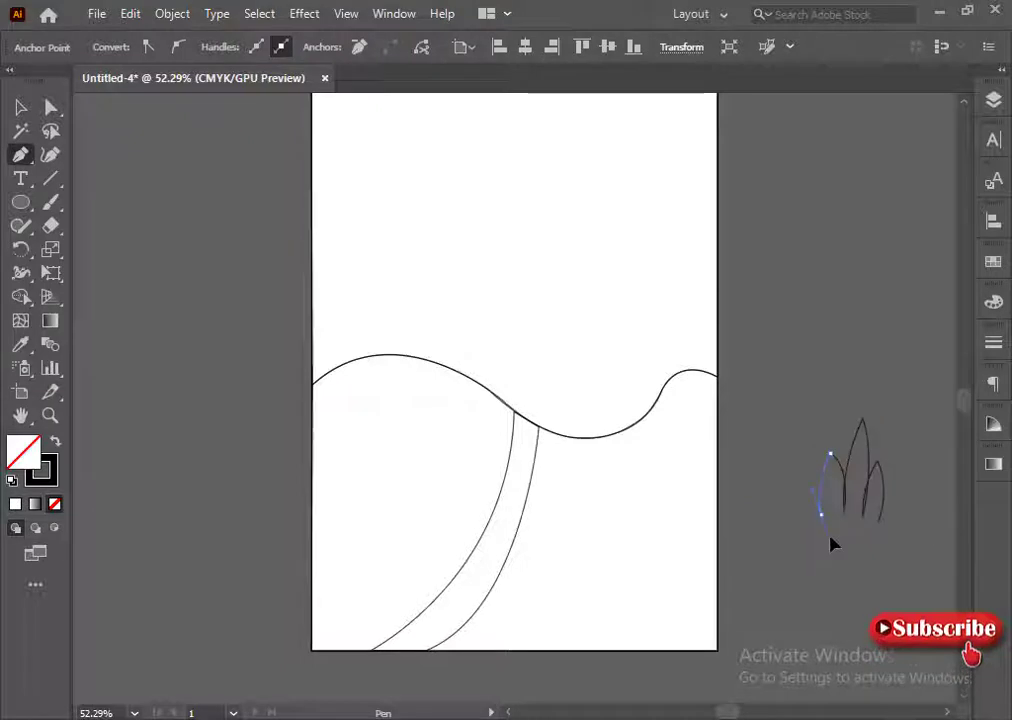
pyautogui.keyDown('ctrl'); pyautogui.click(903, 546); pyautogui.keyUp('ctrl')
# - Move the three-pointed tuft outline up and slightly closer to the artboard's right edge
pyautogui.moveTo(786, 382); pyautogui.dragTo(999, 485)
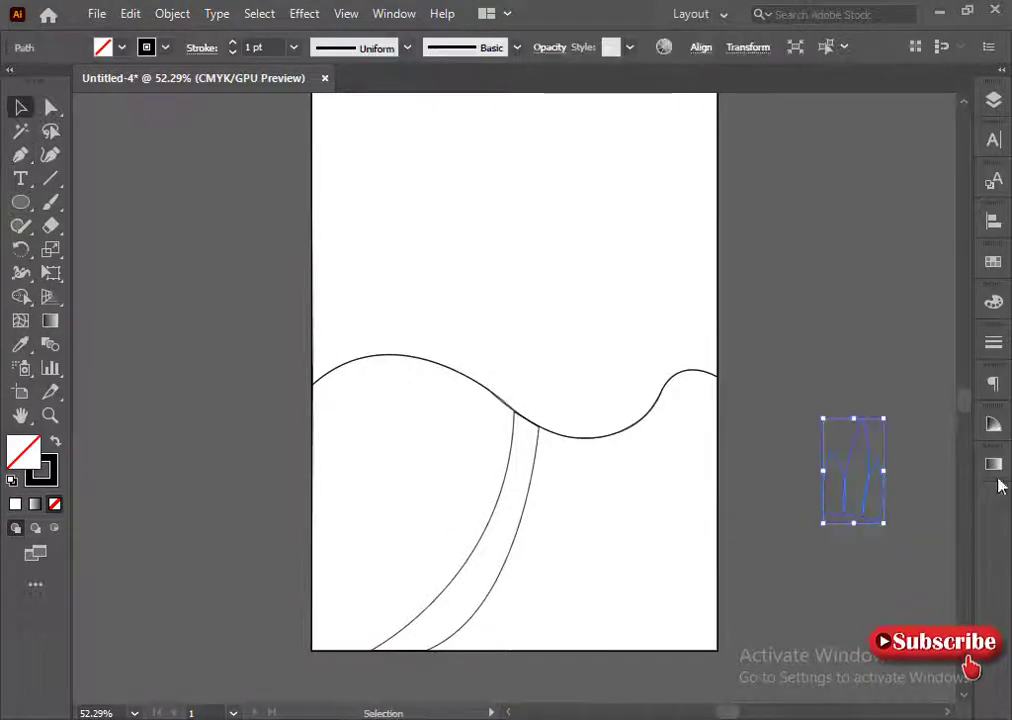
pyautogui.click(916, 430)
pyautogui.moveTo(822, 482); pyautogui.dragTo(788, 314)
# - Fill the hill shape with a dark purple by picking a spectrum colour and adjusting its CMYK values
pyautogui.moveTo(759, 436); pyautogui.dragTo(670, 527)
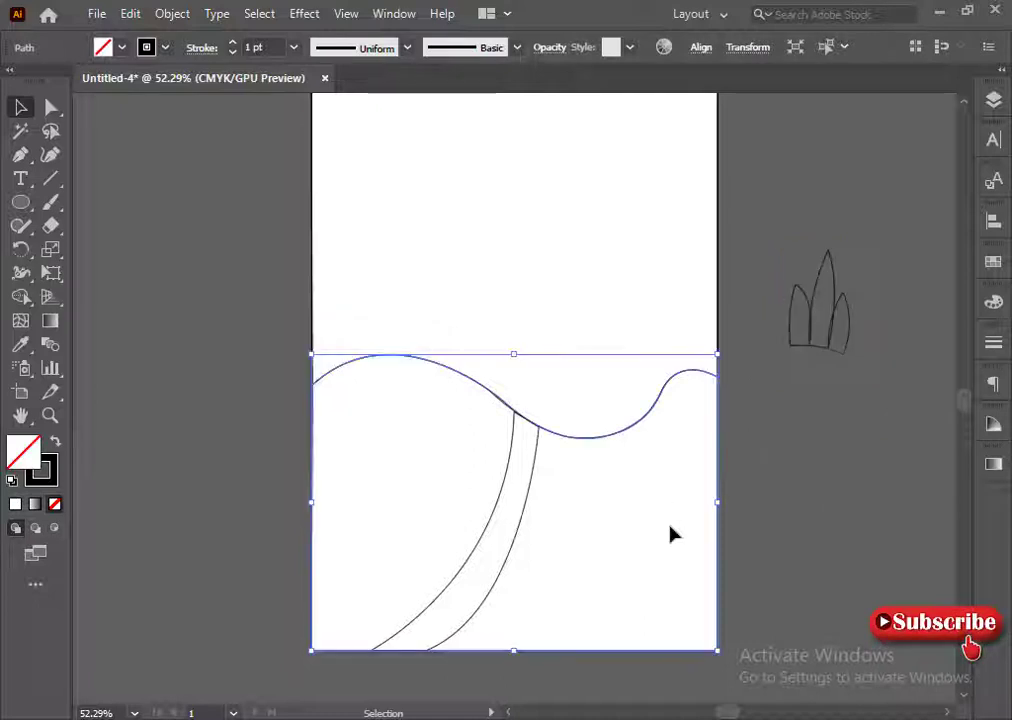
pyautogui.click(993, 302)
pyautogui.click(921, 451)
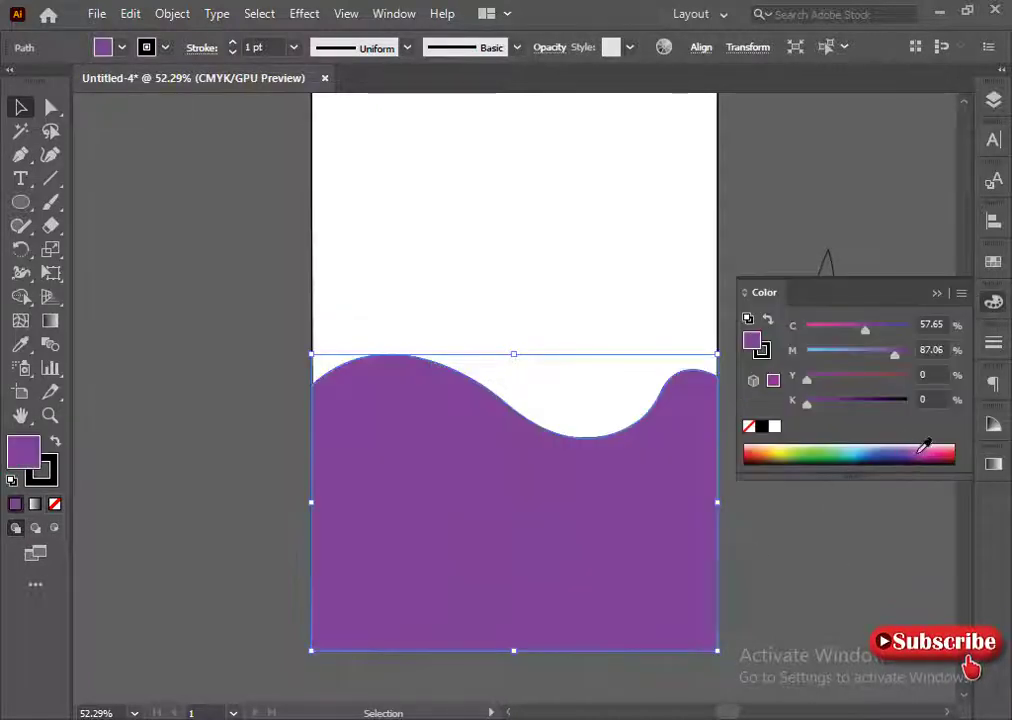
pyautogui.moveTo(874, 329)
pyautogui.mouseDown()
pyautogui.moveTo(885, 348)
pyautogui.moveTo(877, 343)
pyautogui.mouseUp()
pyautogui.moveTo(838, 402); pyautogui.dragTo(819, 379)
# - Refine the hill's purple fill using HSB values and remove its stroke
pyautogui.click(961, 293)
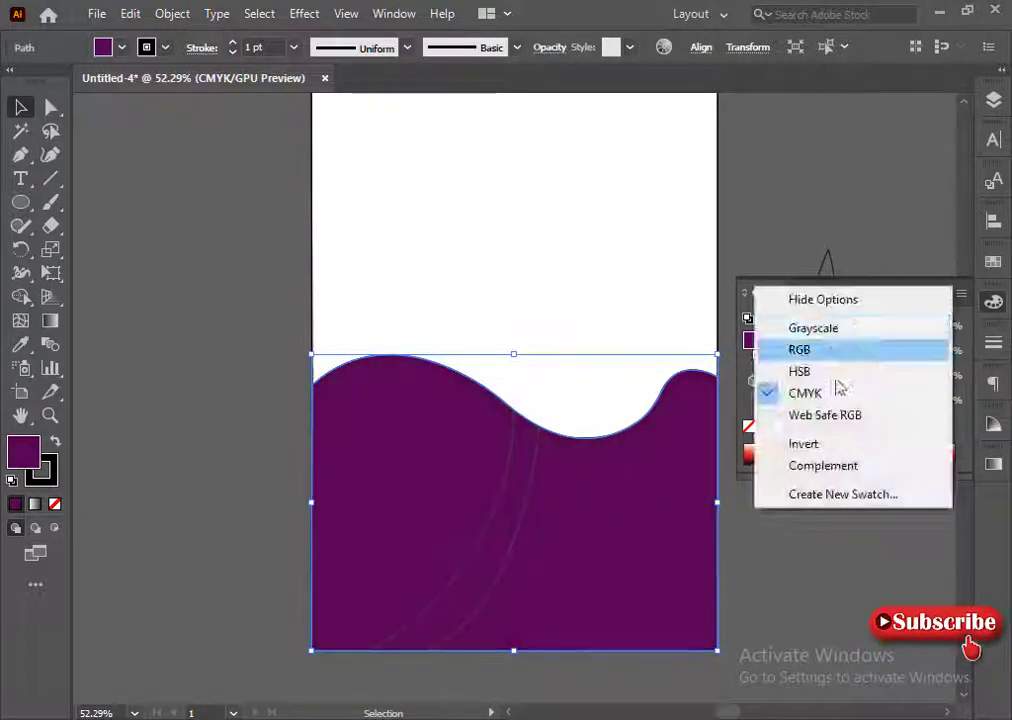
pyautogui.click(805, 370)
pyautogui.moveTo(890, 360)
pyautogui.mouseDown()
pyautogui.moveTo(850, 360)
pyautogui.moveTo(910, 368)
pyautogui.moveTo(888, 366)
pyautogui.mouseUp()
pyautogui.moveTo(844, 397); pyautogui.dragTo(896, 364)
pyautogui.moveTo(870, 398); pyautogui.dragTo(851, 399)
pyautogui.moveTo(895, 364)
pyautogui.mouseDown()
pyautogui.moveTo(879, 364)
pyautogui.moveTo(840, 397)
pyautogui.mouseUp()
pyautogui.click(48, 478)
pyautogui.click(55, 505)
# - Give the road strip a darker purple fill with hue 304.15, saturation 76% and brightness 33%
pyautogui.click(225, 565)
pyautogui.click(415, 622)
pyautogui.moveTo(875, 361); pyautogui.dragTo(884, 364)
pyautogui.click(460, 685)
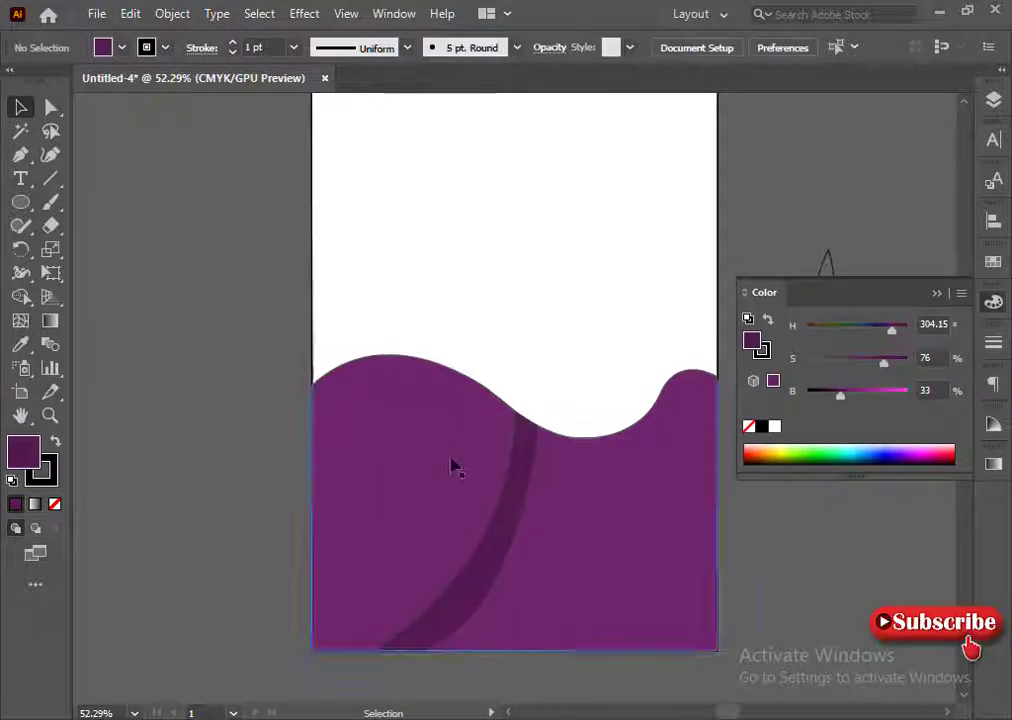
# - Remove the stroke from the road strip, make the fill active again and deselect the strip
pyautogui.click(425, 625)
pyautogui.click(48, 478)
pyautogui.click(55, 504)
pyautogui.click(22, 450)
pyautogui.click(150, 430)
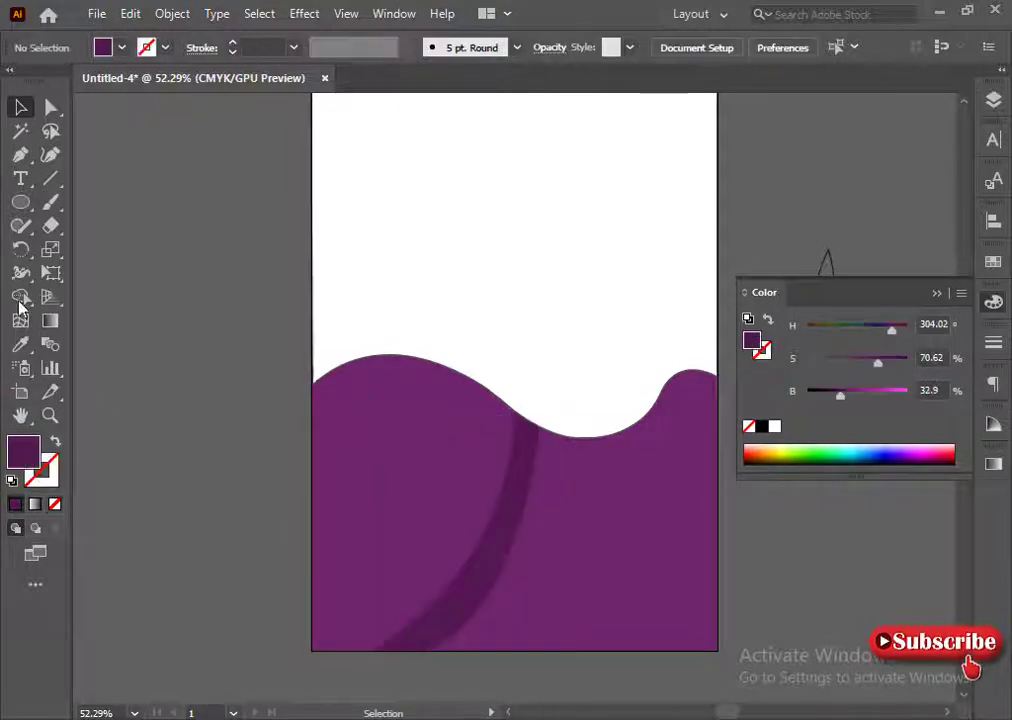
# - Set no fill and a stroke of hue 304.02, saturation 100%, brightness 26%, and start a Pen path at the road's top centre
pyautogui.hotkey('shift', 'x')
pyautogui.click(48, 478)
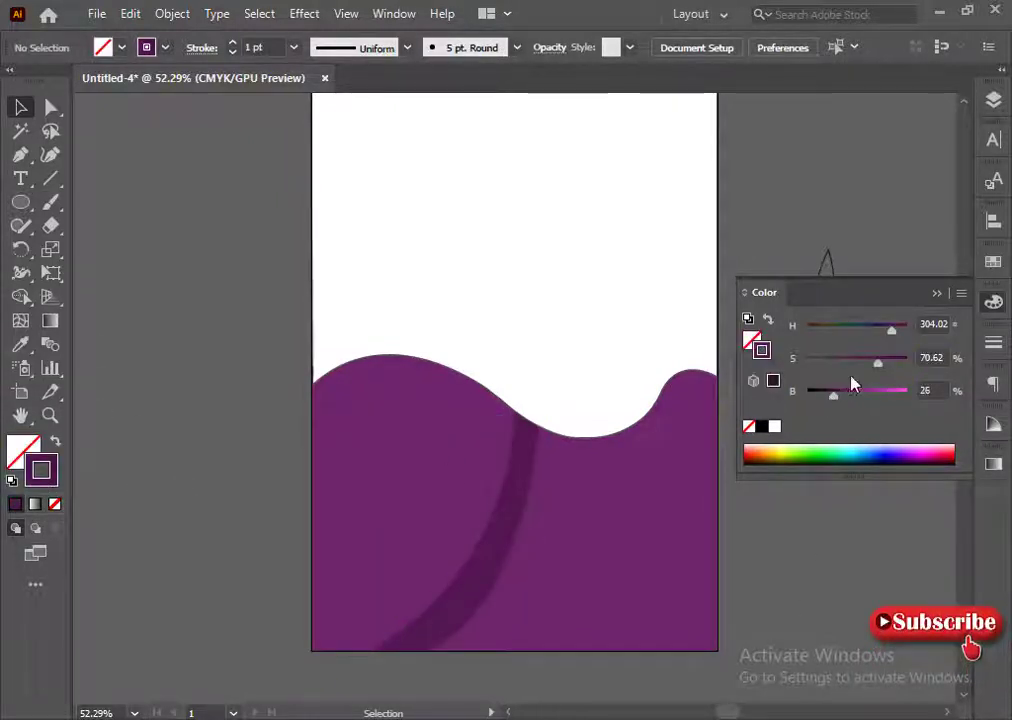
pyautogui.click(50, 178)
pyautogui.moveTo(521, 414); pyautogui.dragTo(405, 652)
pyautogui.press('p')
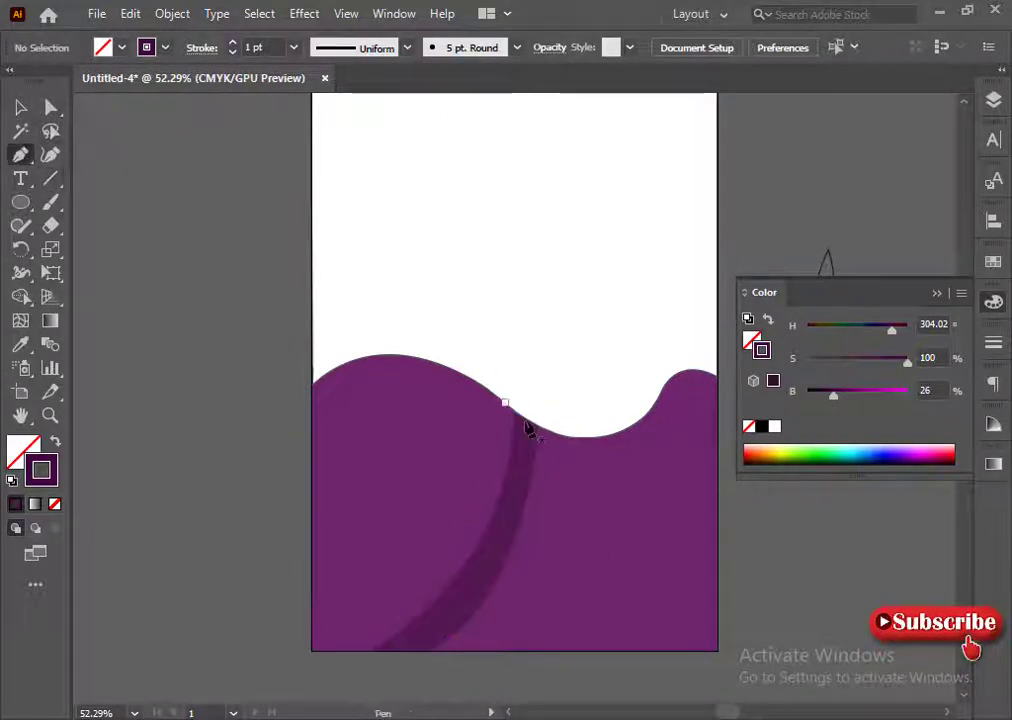
pyautogui.click(524, 416)
pyautogui.moveTo(449, 609); pyautogui.dragTo(389, 648)
pyautogui.click(449, 609)
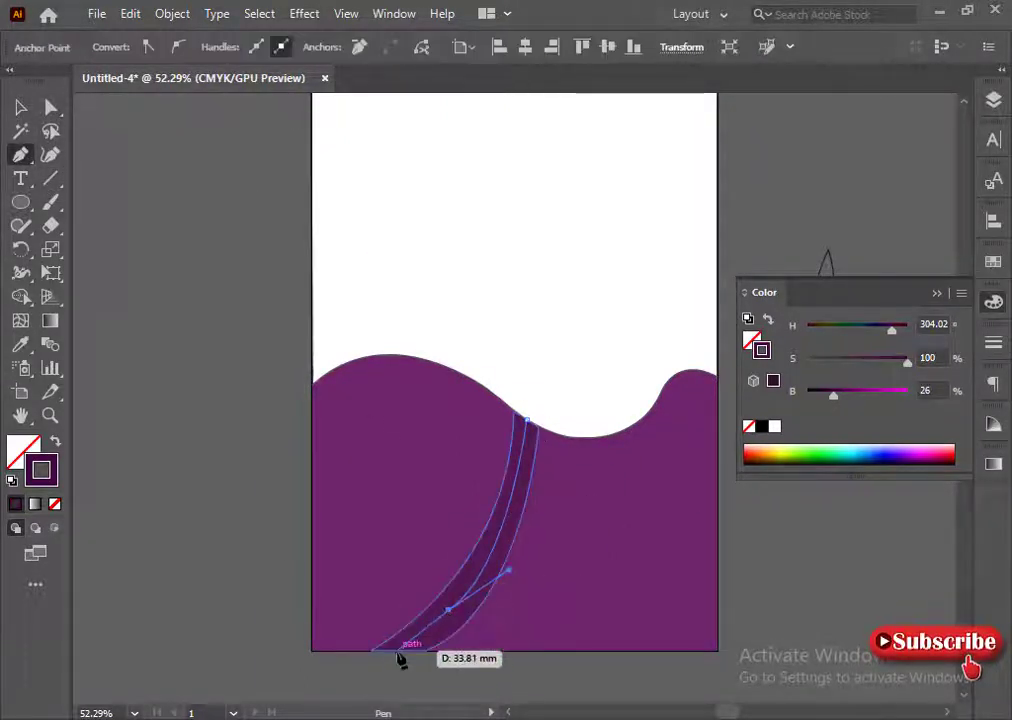
pyautogui.click(405, 652)
pyautogui.hotkey('ctrl', 'z')
pyautogui.hotkey('ctrl', 'z')
pyautogui.hotkey('ctrl', 'z')
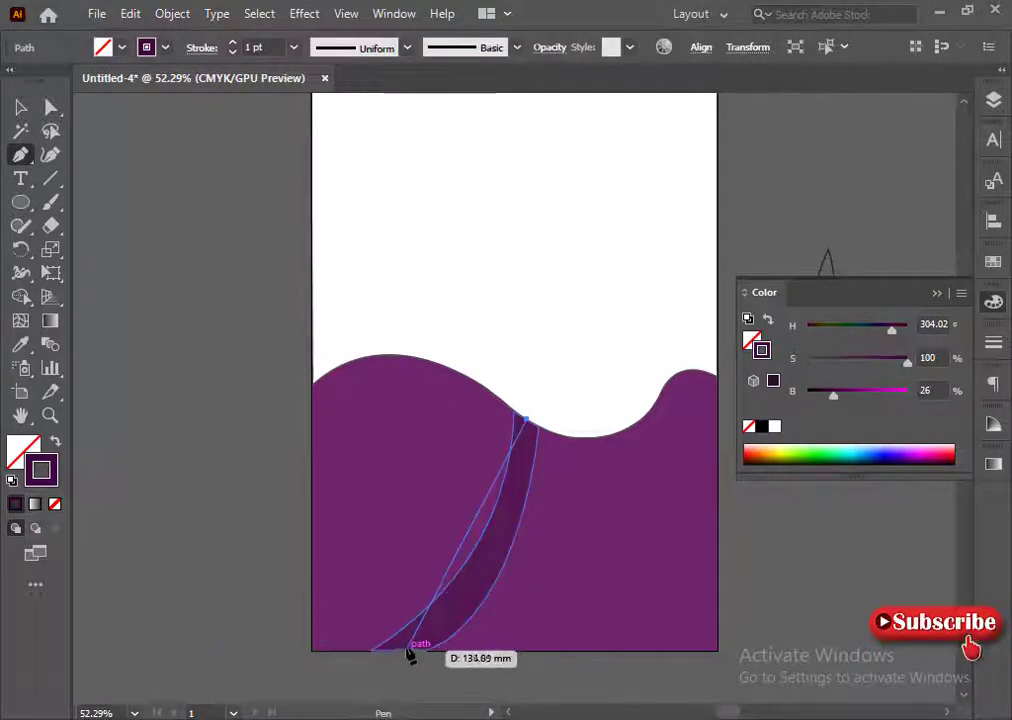
# - Finish the road's centre line as a single curve down to the middle of its bottom end
pyautogui.moveTo(405, 652); pyautogui.dragTo(305, 680)
pyautogui.press('v')
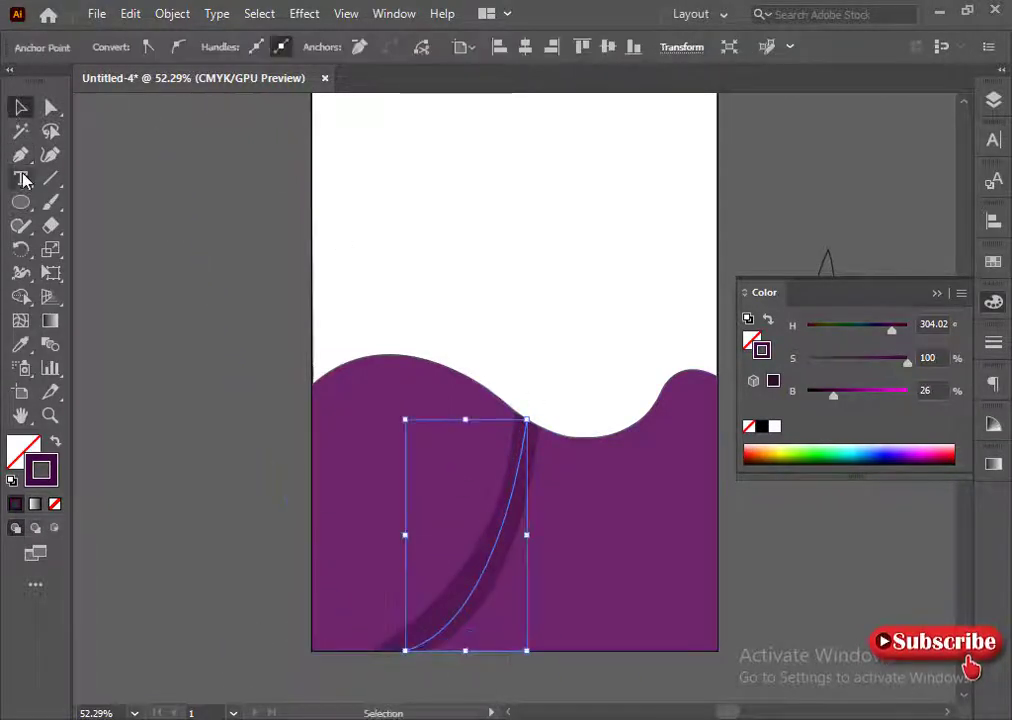
# - Shift the bottom end of the road's centre line slightly left and adjust its curve to follow the middle of the road
pyautogui.click(200, 400)
pyautogui.click(432, 640)
pyautogui.press('a')
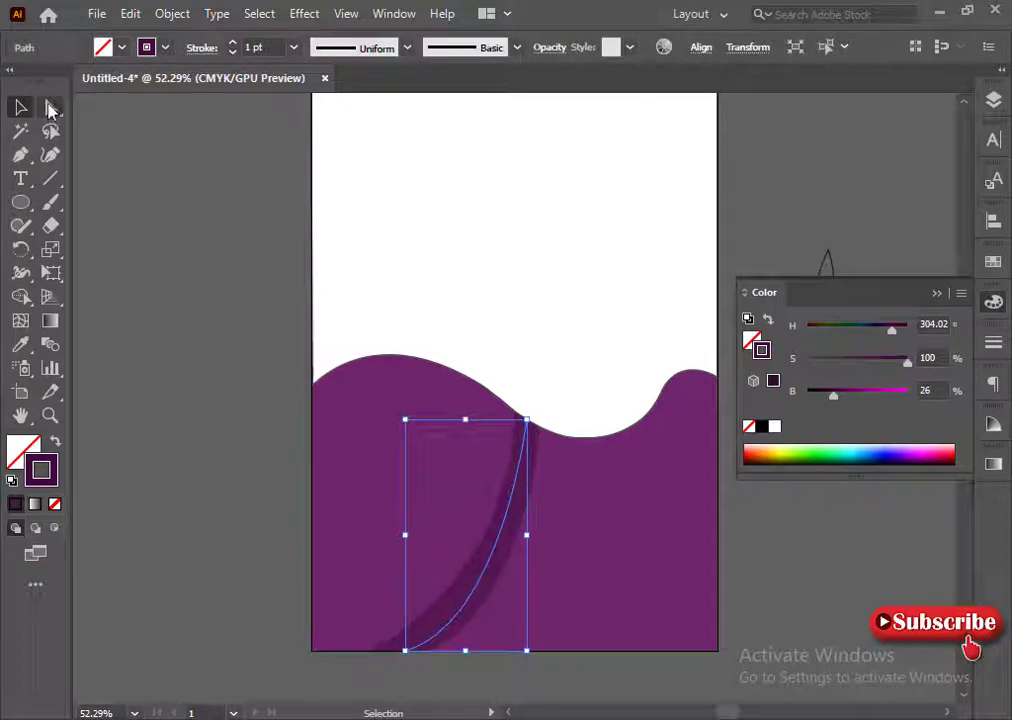
pyautogui.click(404, 651)
pyautogui.moveTo(501, 622); pyautogui.dragTo(514, 595)
pyautogui.click(463, 692)
pyautogui.click(458, 613)
pyautogui.click(254, 239)
pyautogui.press('v')
# - Give the road's centre line a 5 pt stroke and turn on a dashed line with a 12 pt dash
pyautogui.click(491, 549)
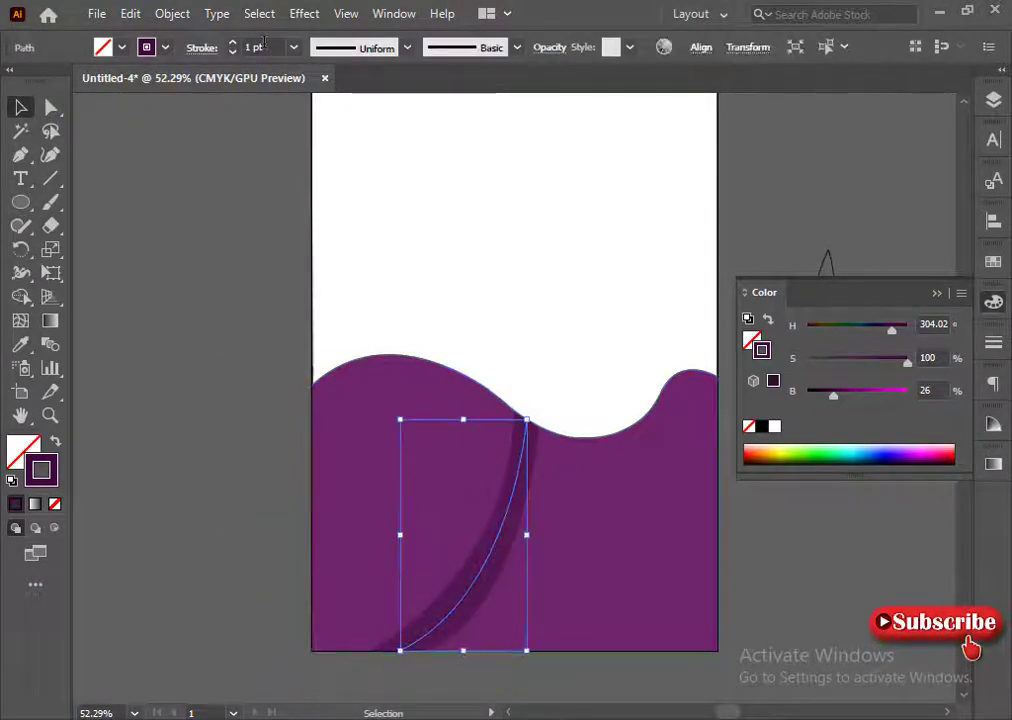
pyautogui.doubleClick(232, 42)
pyautogui.doubleClick(232, 42)
pyautogui.click(291, 416)
pyautogui.click(472, 586)
pyautogui.click(994, 342)
pyautogui.click(758, 477)
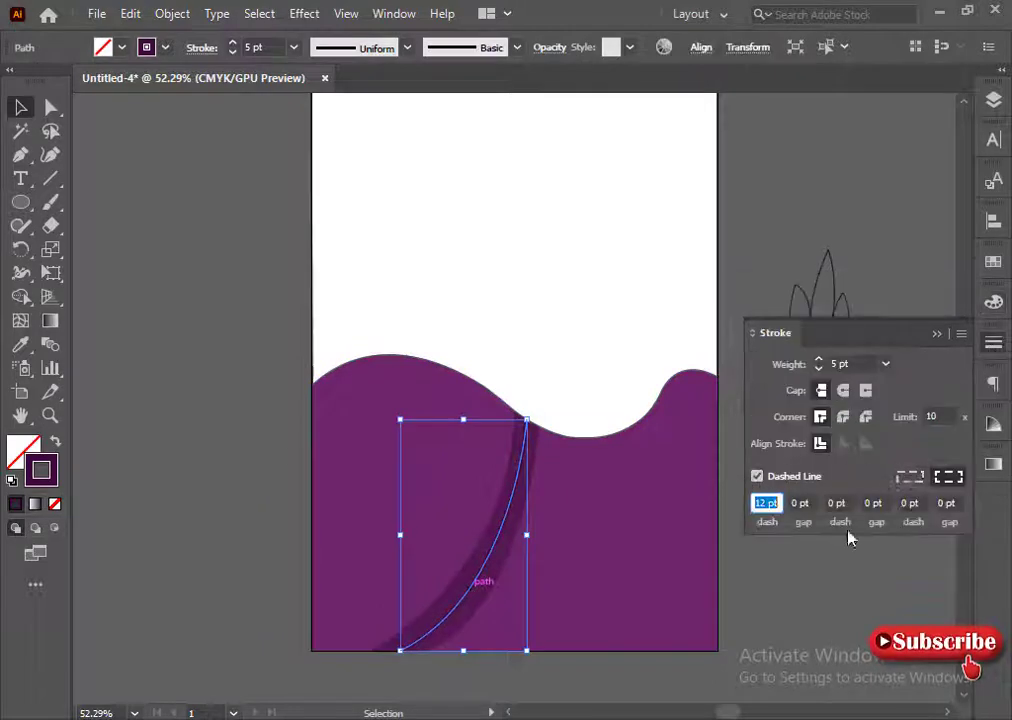
# - Reduce the dashed centre line's stroke weight to 3 pt and deselect it
pyautogui.click(770, 583)
pyautogui.click(508, 518)
pyautogui.click(768, 585)
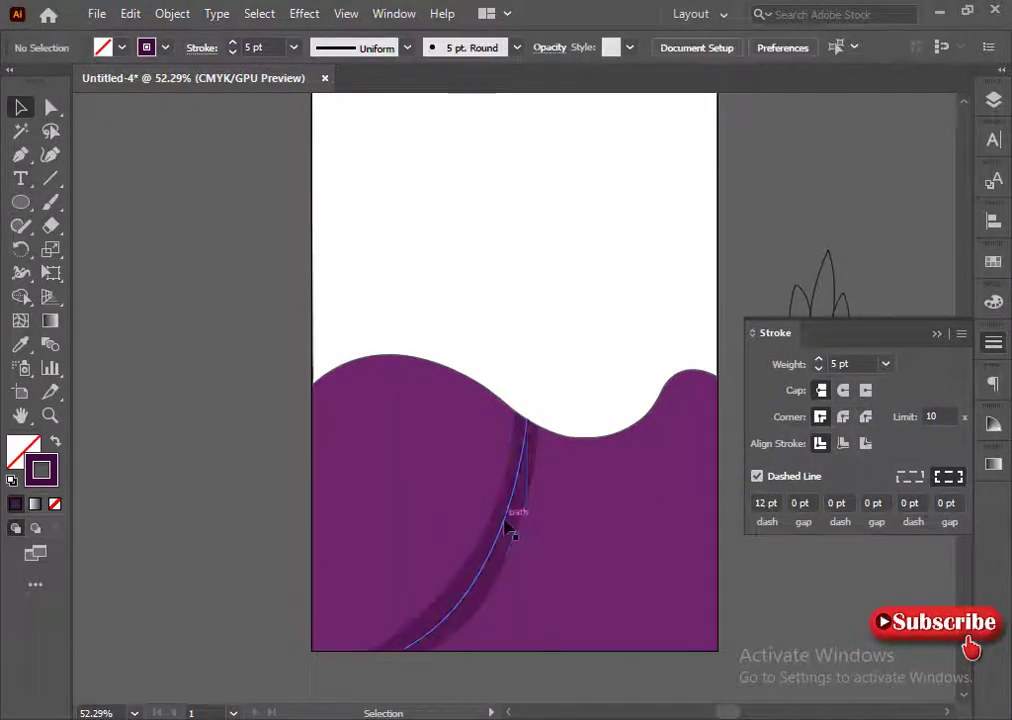
pyautogui.click(508, 525)
pyautogui.doubleClick(232, 52)
pyautogui.click(228, 173)
pyautogui.click(940, 335)
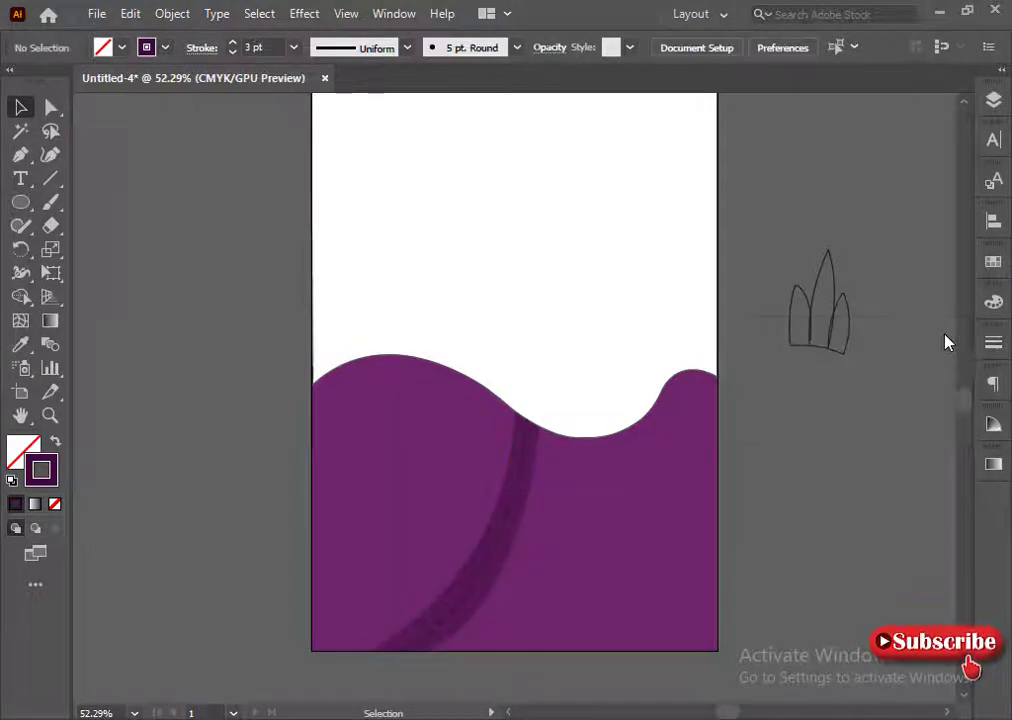
# - Give the pointed plant beside the artboard a CMYK fill of C 75.34, M 100, Y 0, K 36 and no stroke
pyautogui.moveTo(764, 218); pyautogui.dragTo(893, 405)
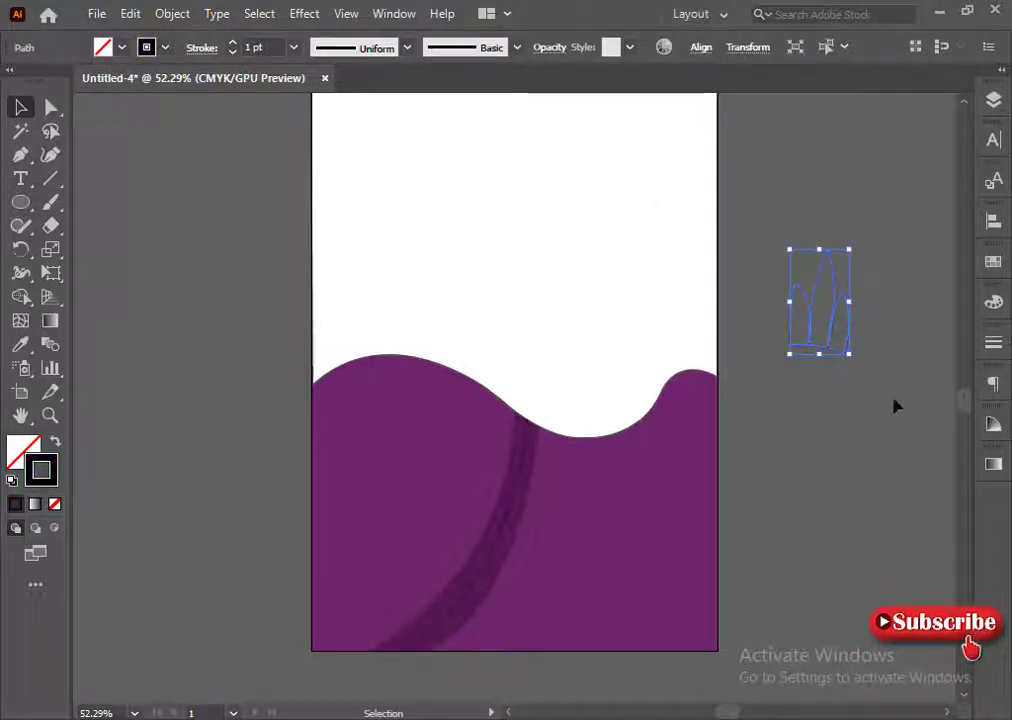
pyautogui.click(993, 302)
pyautogui.click(895, 454)
pyautogui.click(961, 294)
pyautogui.click(806, 393)
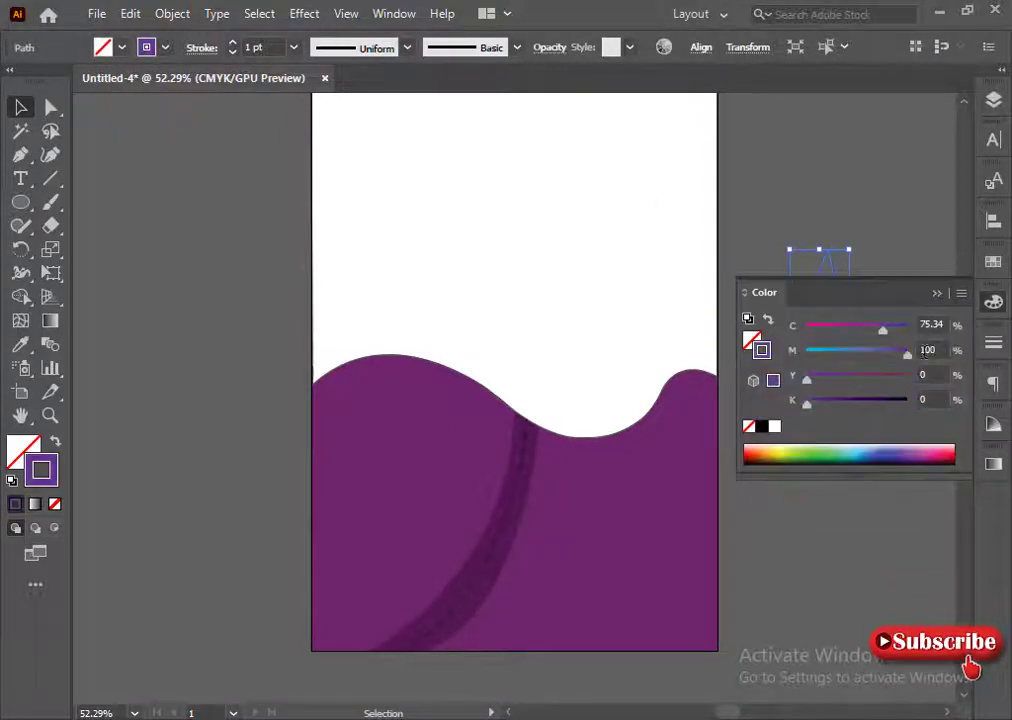
pyautogui.click(55, 441)
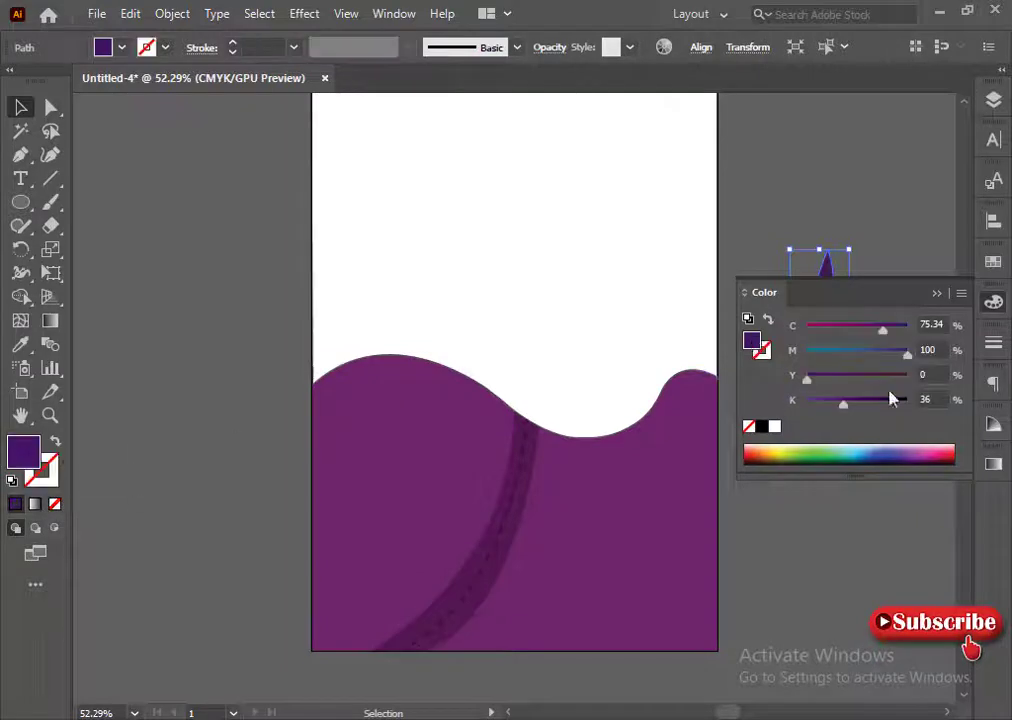
pyautogui.click(937, 293)
pyautogui.click(862, 368)
# - Move the plant into the hill's right-hand valley and rotate it slightly to fit the slope
pyautogui.moveTo(822, 343); pyautogui.dragTo(672, 387)
pyautogui.moveTo(645, 315); pyautogui.dragTo(650, 322)
pyautogui.moveTo(672, 388); pyautogui.dragTo(576, 459)
pyautogui.click(630, 371)
# - Send the plant backward until its base lies behind the purple hill, then deselect it
pyautogui.rightClick(606, 418)
pyautogui.moveTo(661, 622)
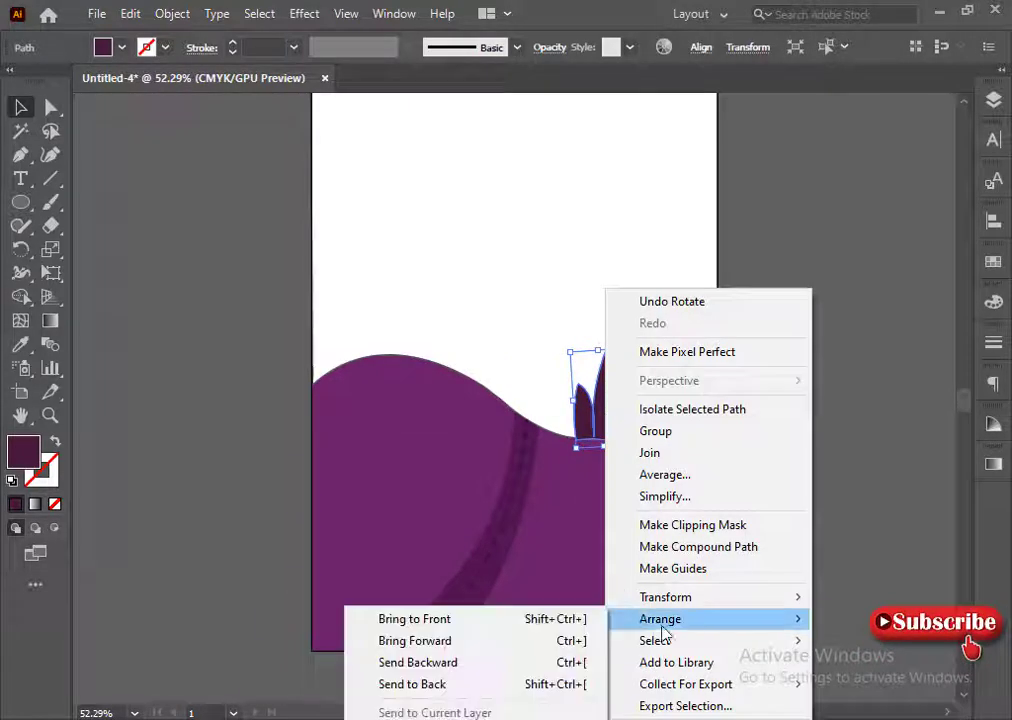
pyautogui.click(525, 663)
pyautogui.rightClick(604, 415)
pyautogui.click(454, 582)
pyautogui.click(266, 528)
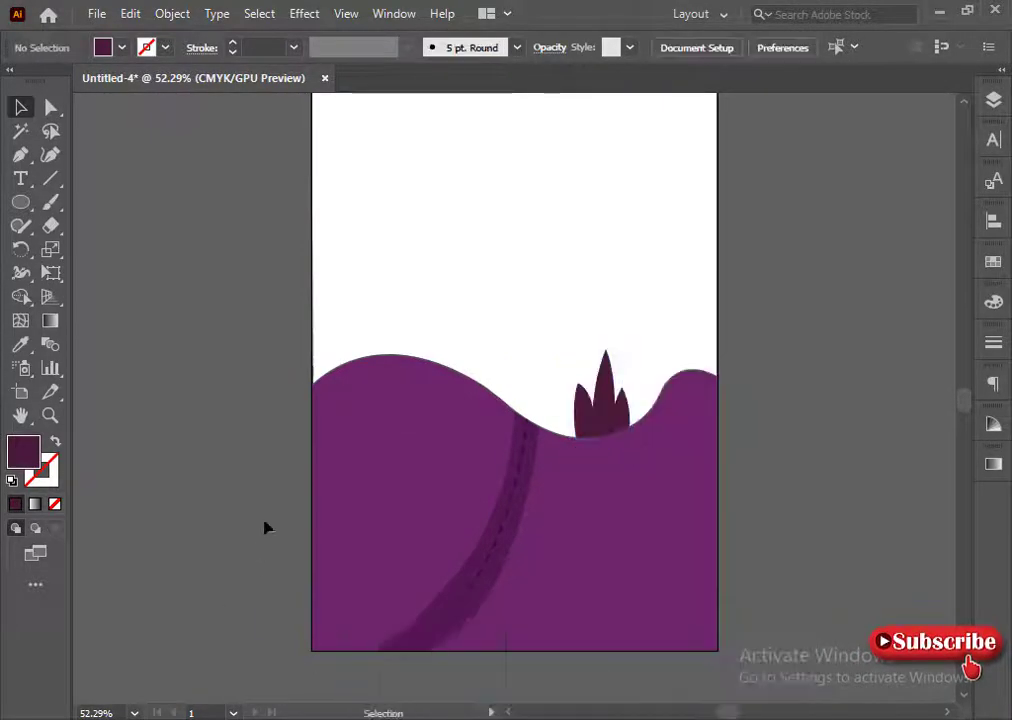
# - Duplicate the plant onto the hill's left crest and scale the original plant in the valley down slightly
pyautogui.moveTo(592, 437); pyautogui.dragTo(337, 383)
pyautogui.click(290, 390)
pyautogui.click(598, 412)
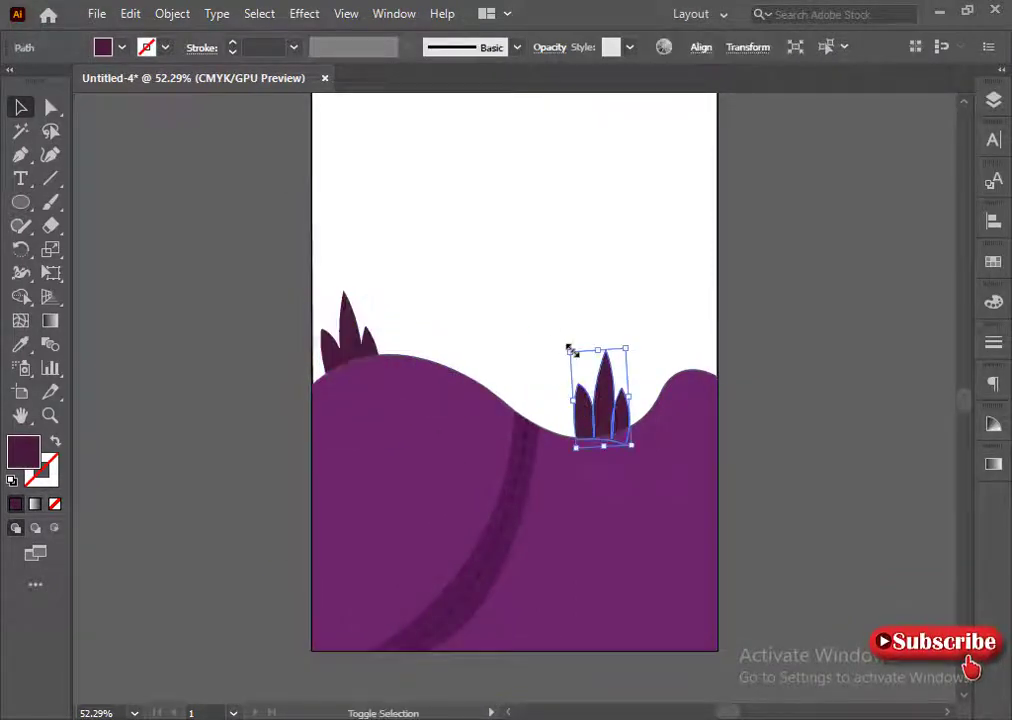
pyautogui.moveTo(570, 351); pyautogui.dragTo(580, 367)
# - Scale the left plant down slightly, nudge it up and rotate it upright on the hill's crest
pyautogui.click(336, 338)
pyautogui.moveTo(309, 297); pyautogui.dragTo(323, 313)
pyautogui.press('Up')
pyautogui.press('Up')
pyautogui.press('Up')
pyautogui.press('Up')
pyautogui.press('Up')
pyautogui.press('Up')
pyautogui.press('Up')
pyautogui.press('Up')
pyautogui.press('Up')
pyautogui.press('Up')
pyautogui.press('Up')
pyautogui.press('Up')
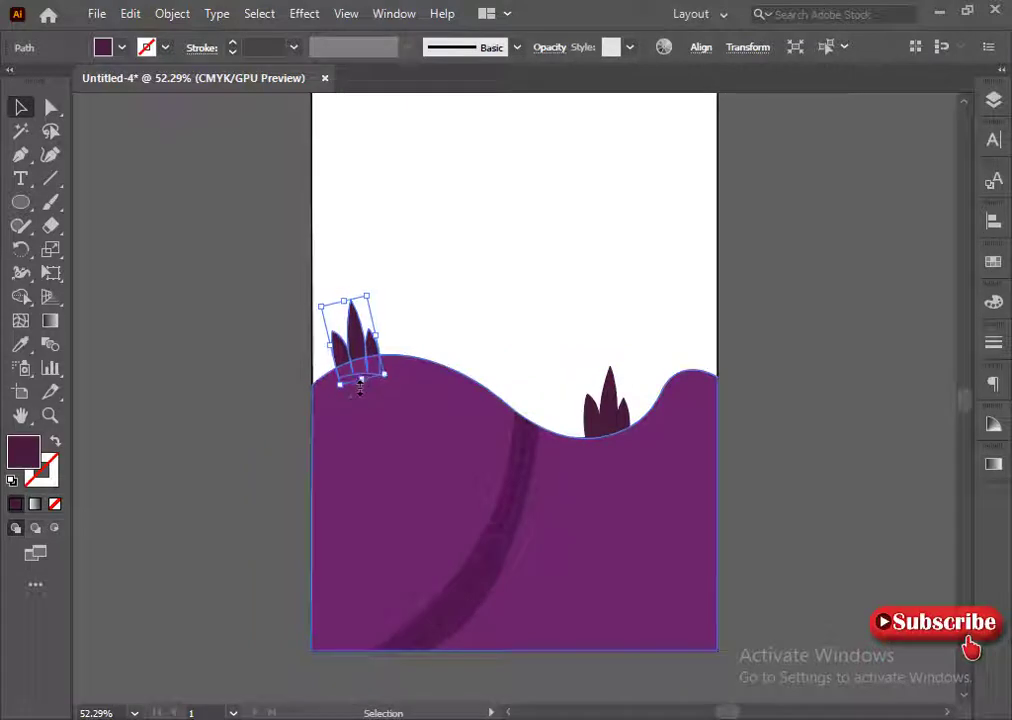
pyautogui.moveTo(322, 399); pyautogui.dragTo(305, 402)
pyautogui.click(290, 402)
# - Squash the hill, road and plants together from the top, leaving the sky out of the selection
pyautogui.scroll(1, 265, 388)
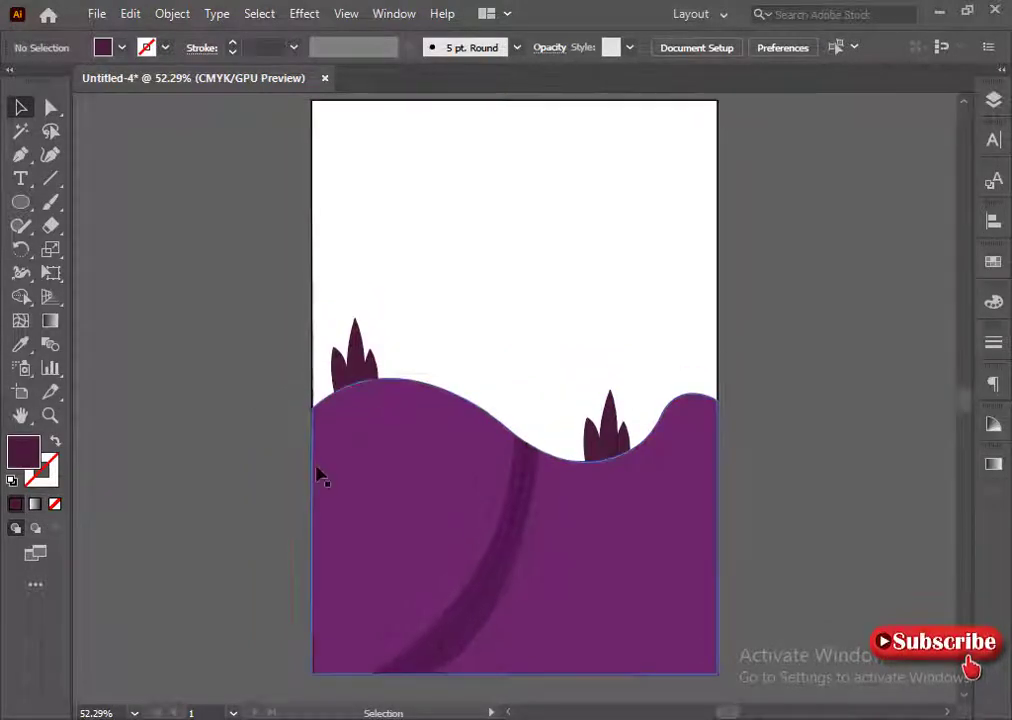
pyautogui.moveTo(224, 350); pyautogui.dragTo(714, 599)
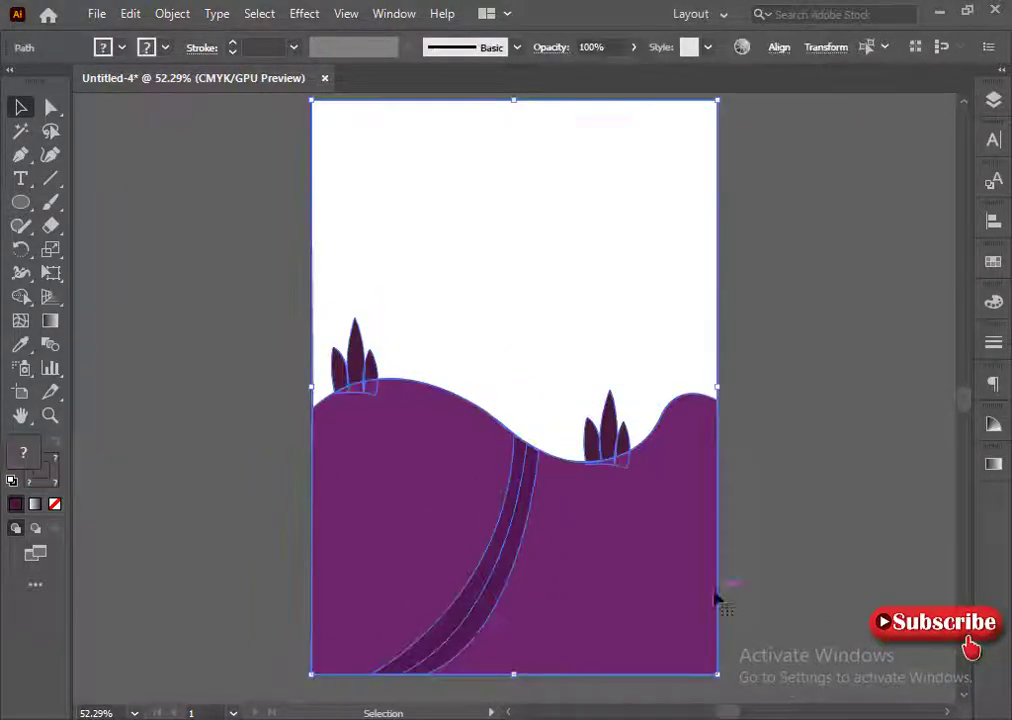
pyautogui.keyDown('shift'); pyautogui.click(348, 270); pyautogui.keyUp('shift')
pyautogui.moveTo(514, 320); pyautogui.dragTo(514, 374)
pyautogui.click(284, 385)
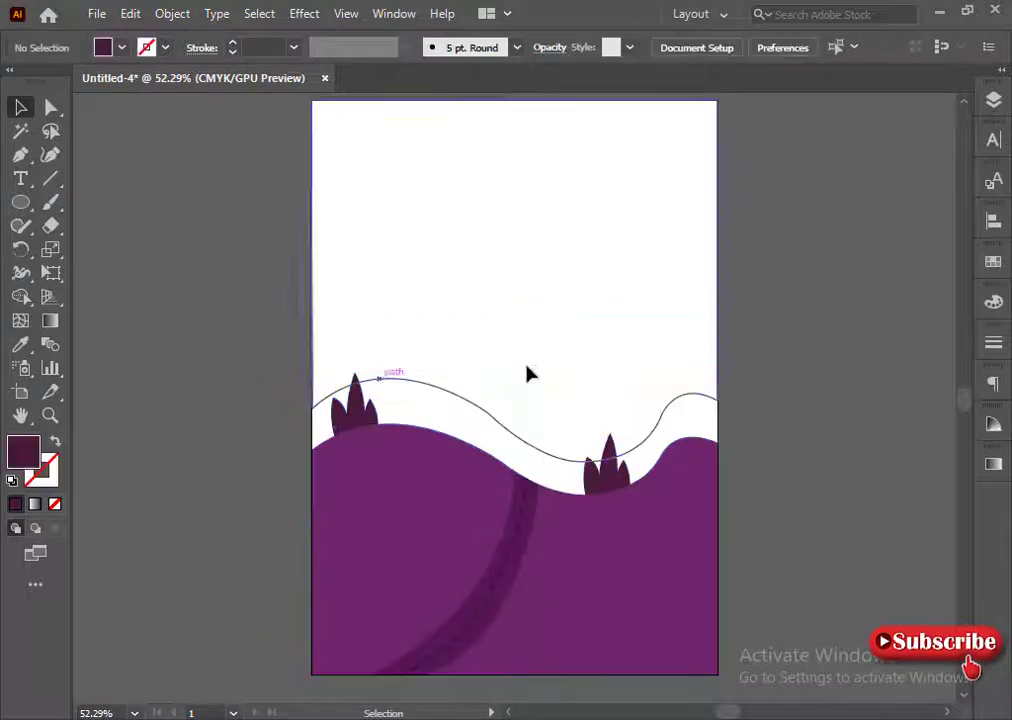
# - Stretch the sky shape's wavy lower edge down behind the hill and deselect it
pyautogui.click(551, 457)
pyautogui.moveTo(514, 461); pyautogui.dragTo(514, 525)
pyautogui.click(300, 481)
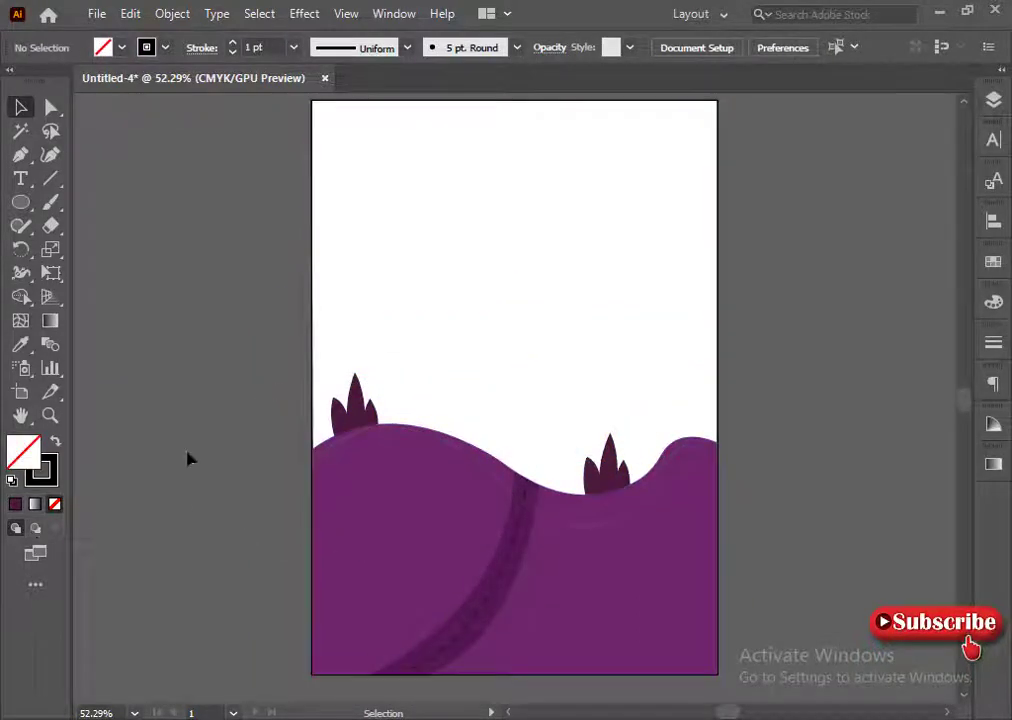
# - Start a Pen path on the hill's edge at the right foot of the left plant
pyautogui.click(378, 424)
pyautogui.moveTo(493, 387); pyautogui.dragTo(577, 418)
pyautogui.moveTo(568, 492); pyautogui.dragTo(573, 597)
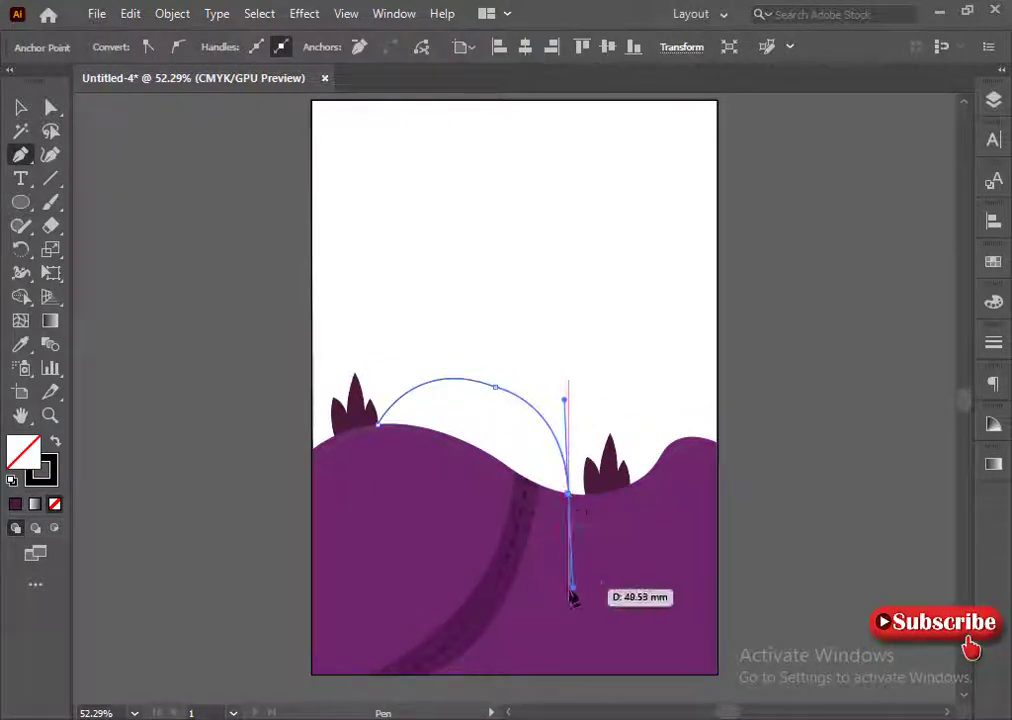
pyautogui.hotkey('ctrl', 'z')
pyautogui.hotkey('ctrl', 'z')
pyautogui.moveTo(561, 493); pyautogui.dragTo(616, 695)
pyautogui.hotkey('ctrl', 'z')
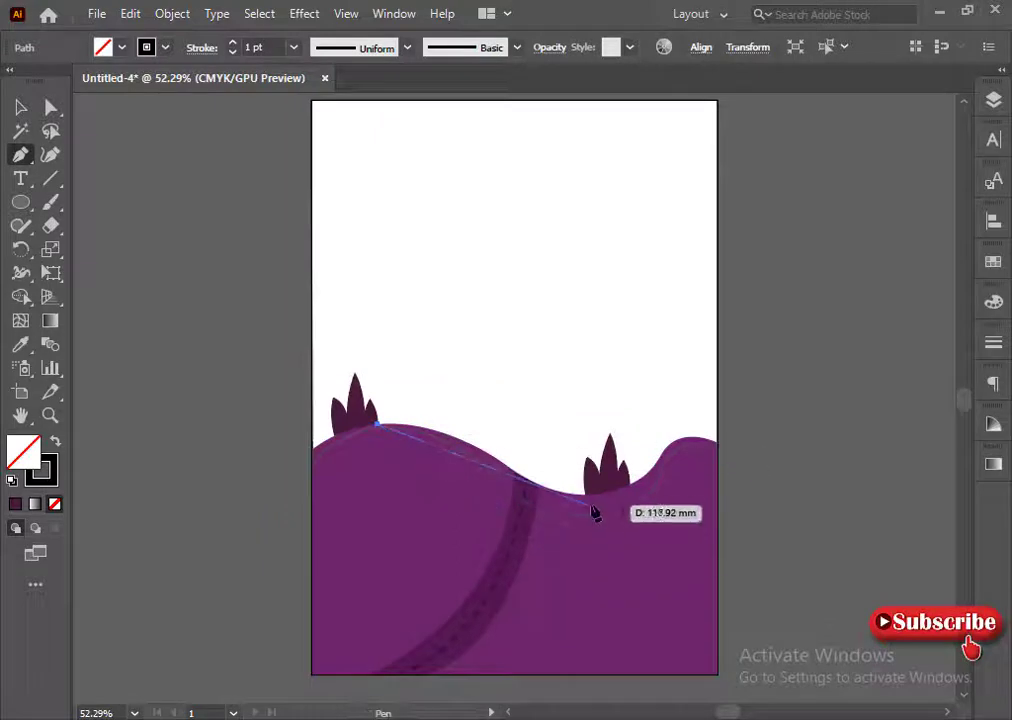
# - Arch the path over to the right plant's base and bring it back along the hill's edge to form a mound
pyautogui.moveTo(586, 496); pyautogui.dragTo(644, 695)
pyautogui.click(587, 497)
pyautogui.moveTo(519, 490); pyautogui.dragTo(485, 444)
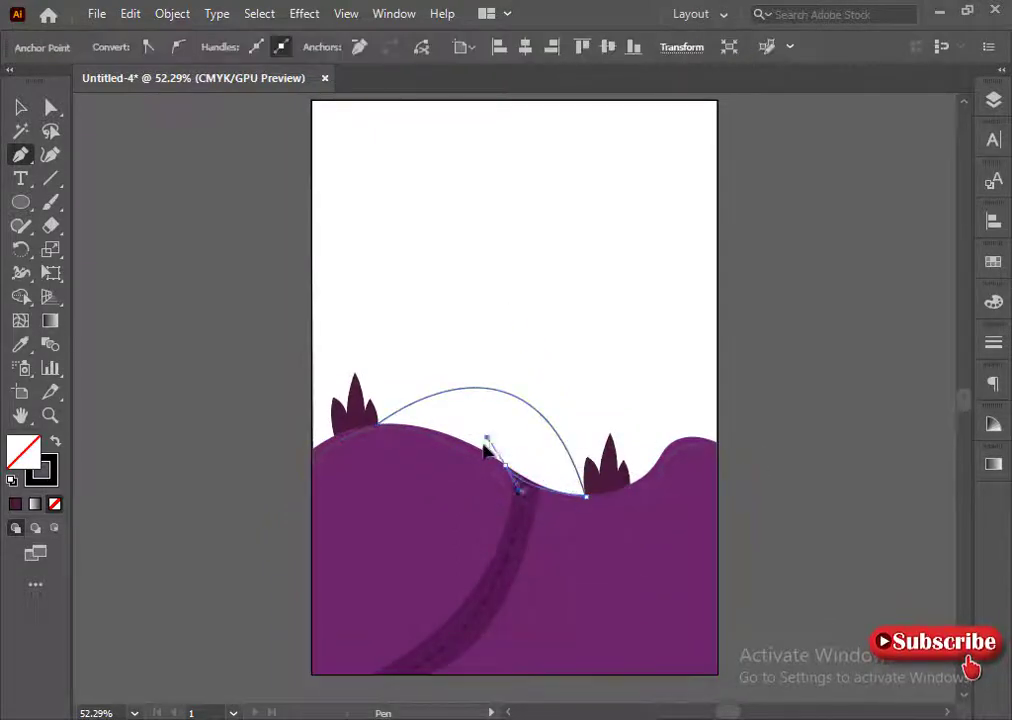
pyautogui.click(506, 466)
pyautogui.keyDown('ctrl'); pyautogui.click(266, 467); pyautogui.keyUp('ctrl')
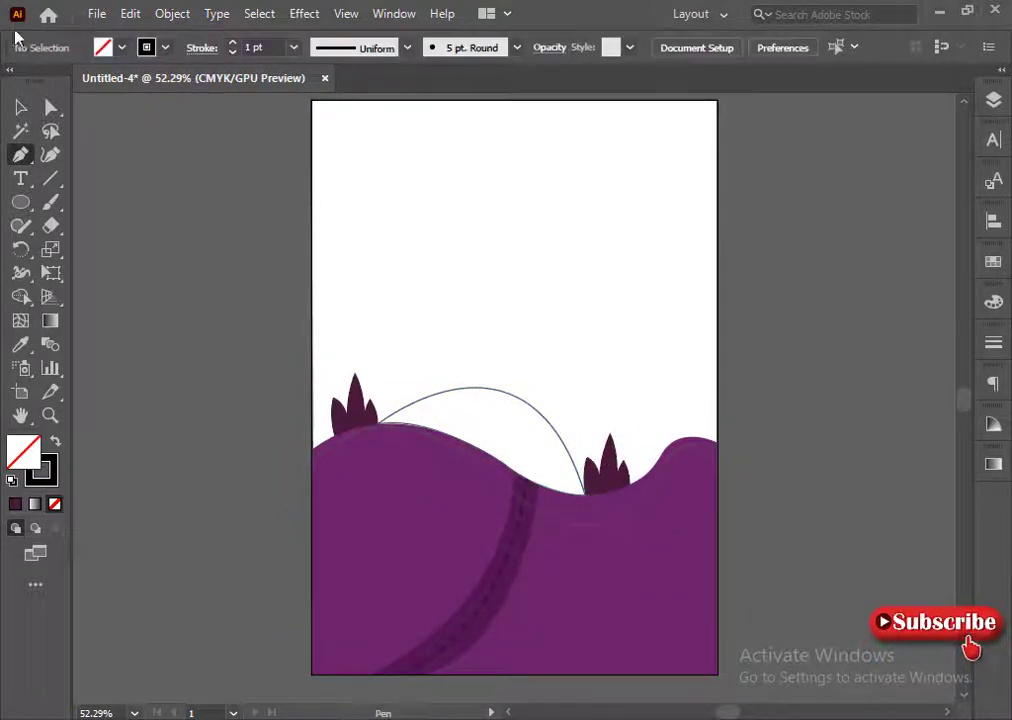
# - Fill the new mound with the hill's purple and no stroke using the Eyedropper, then deselect it
pyautogui.click(20, 107)
pyautogui.click(420, 400)
pyautogui.click(20, 345)
pyautogui.click(388, 447)
pyautogui.click(20, 107)
pyautogui.click(242, 424)
pyautogui.click(499, 422)
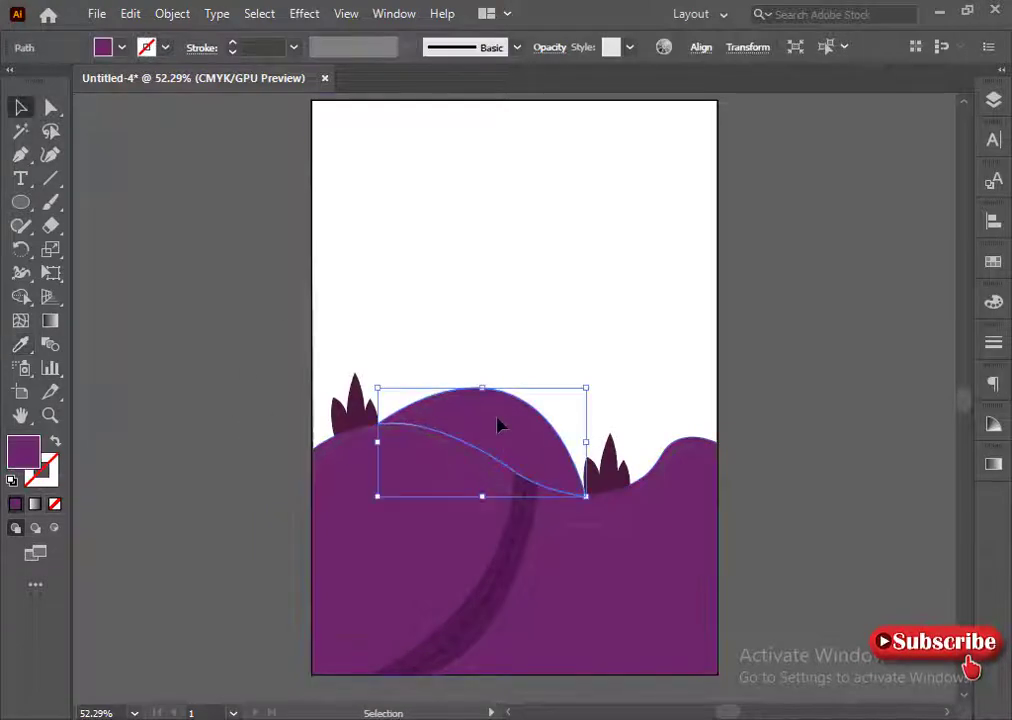
pyautogui.click(501, 300)
pyautogui.click(472, 411)
pyautogui.click(268, 314)
# - Remove the stroke from all the artwork except the road's dashed centre line
pyautogui.scroll(-1, 268, 314)
pyautogui.hotkey('ctrl', 'a')
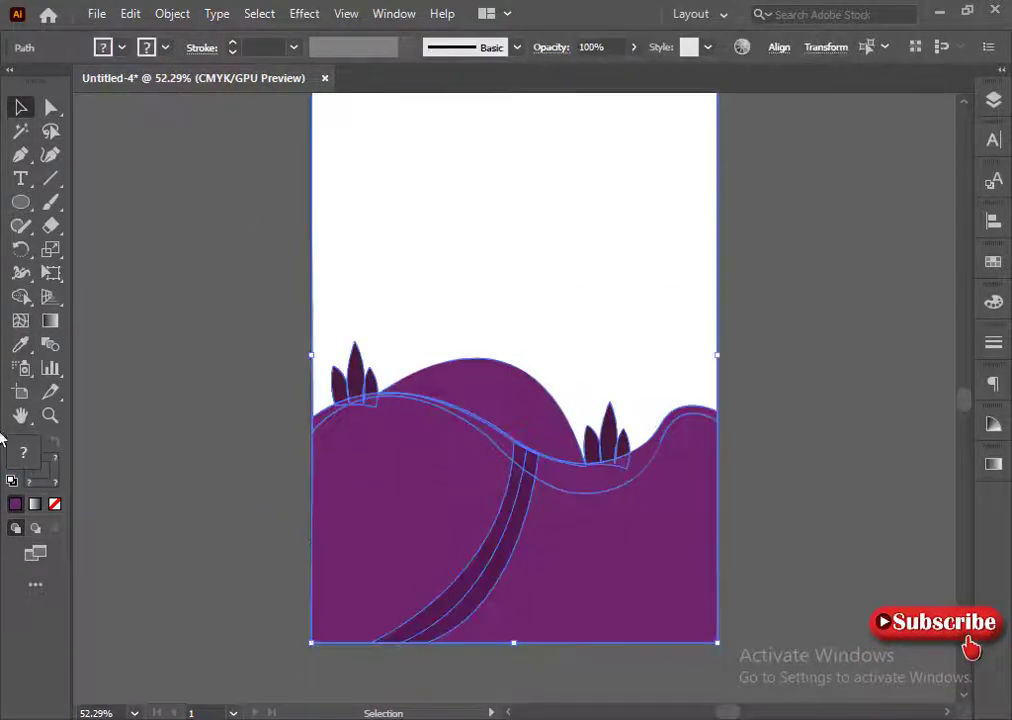
pyautogui.click(53, 477)
pyautogui.click(55, 505)
pyautogui.click(230, 498)
pyautogui.hotkey('ctrl', 'a')
pyautogui.click(233, 341)
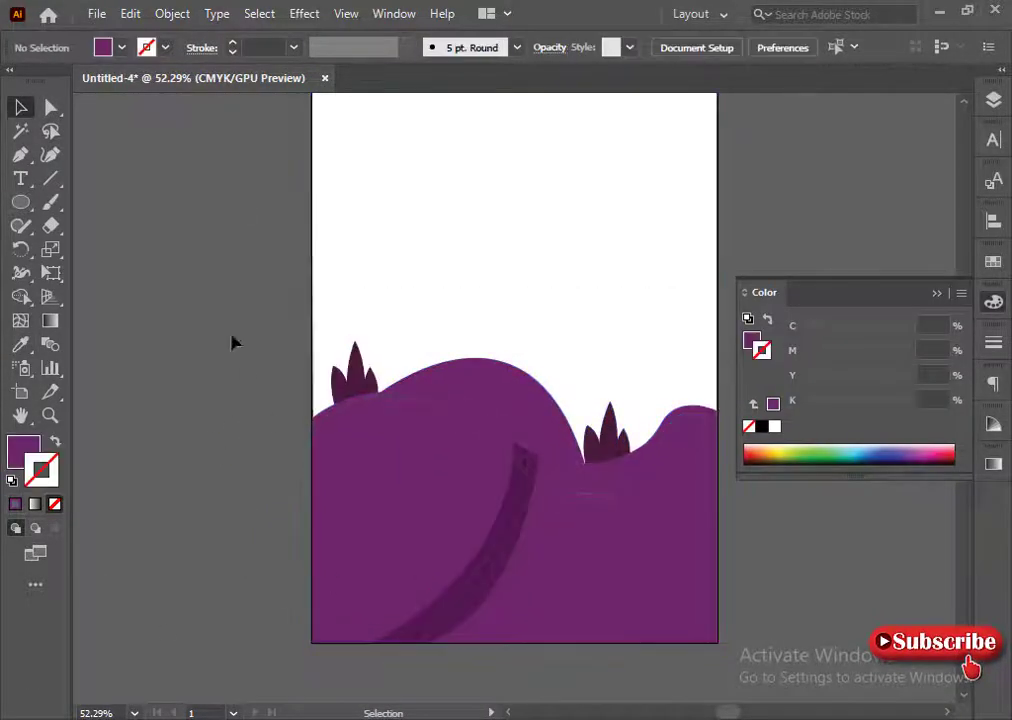
pyautogui.hotkey('ctrl', 'a')
pyautogui.scroll(-1, 515, 528)
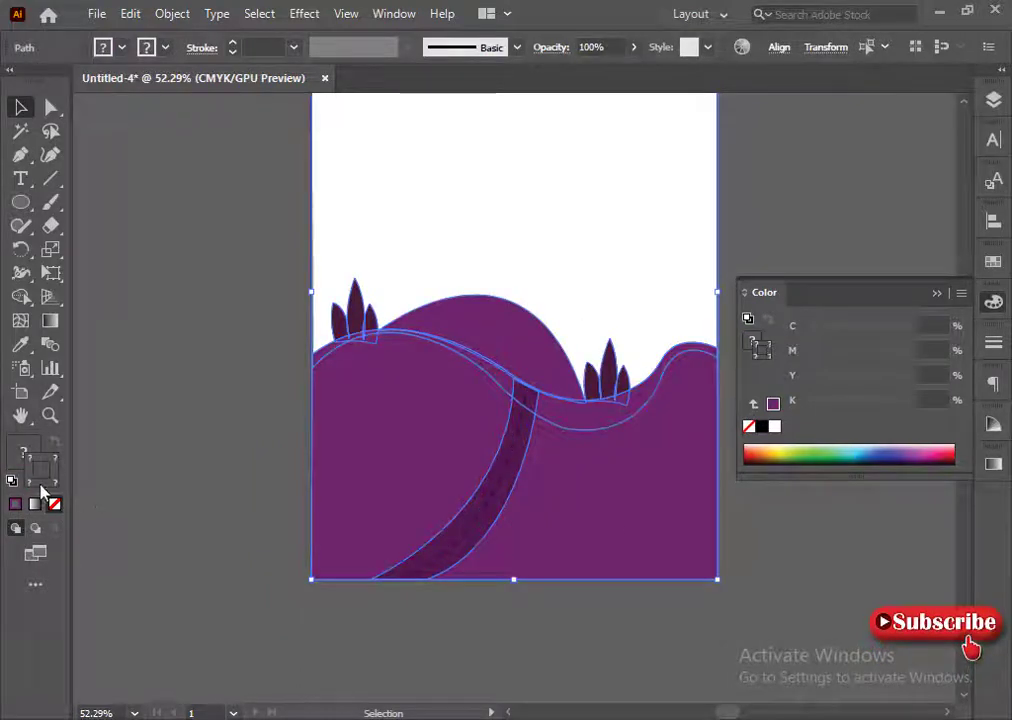
pyautogui.click(251, 427)
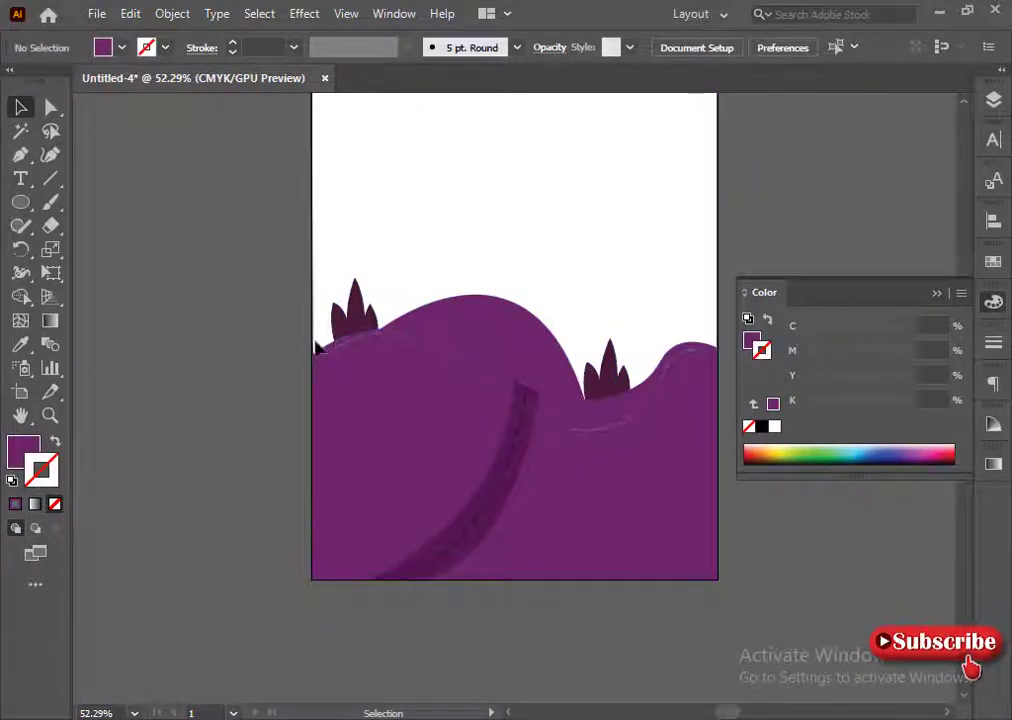
pyautogui.moveTo(728, 634); pyautogui.dragTo(733, 640)
pyautogui.click(41, 477)
pyautogui.click(54, 504)
pyautogui.click(229, 523)
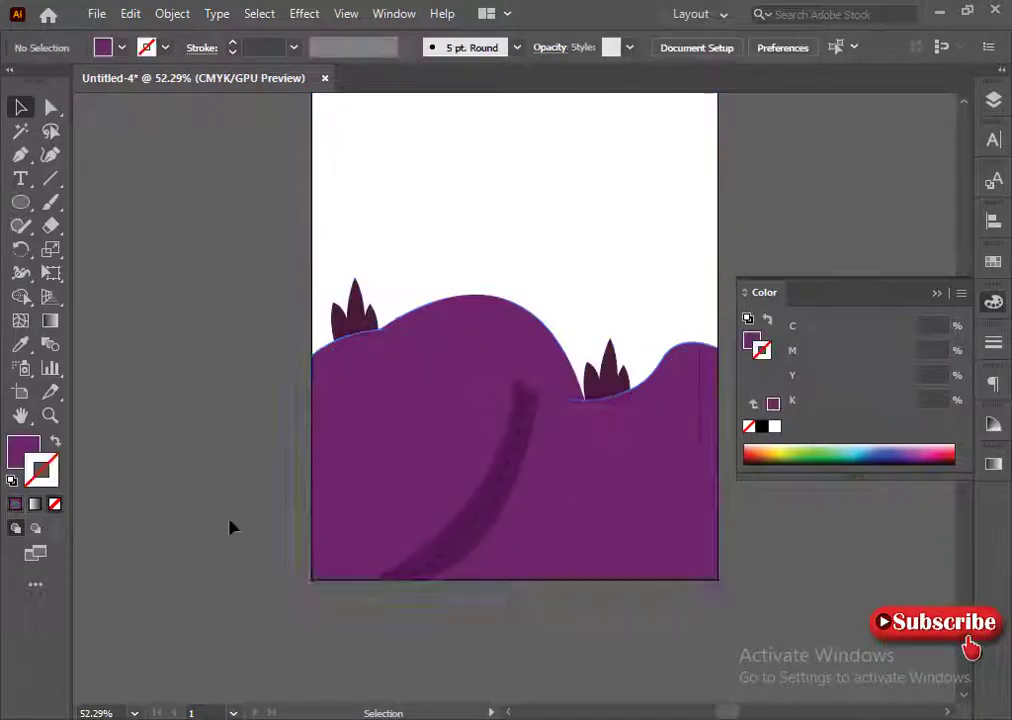
# - Apply a linear gradient to the mound, remove its white stop and move the black stop to about 70%
pyautogui.scroll(1, 240, 520)
pyautogui.click(993, 302)
pyautogui.click(498, 385)
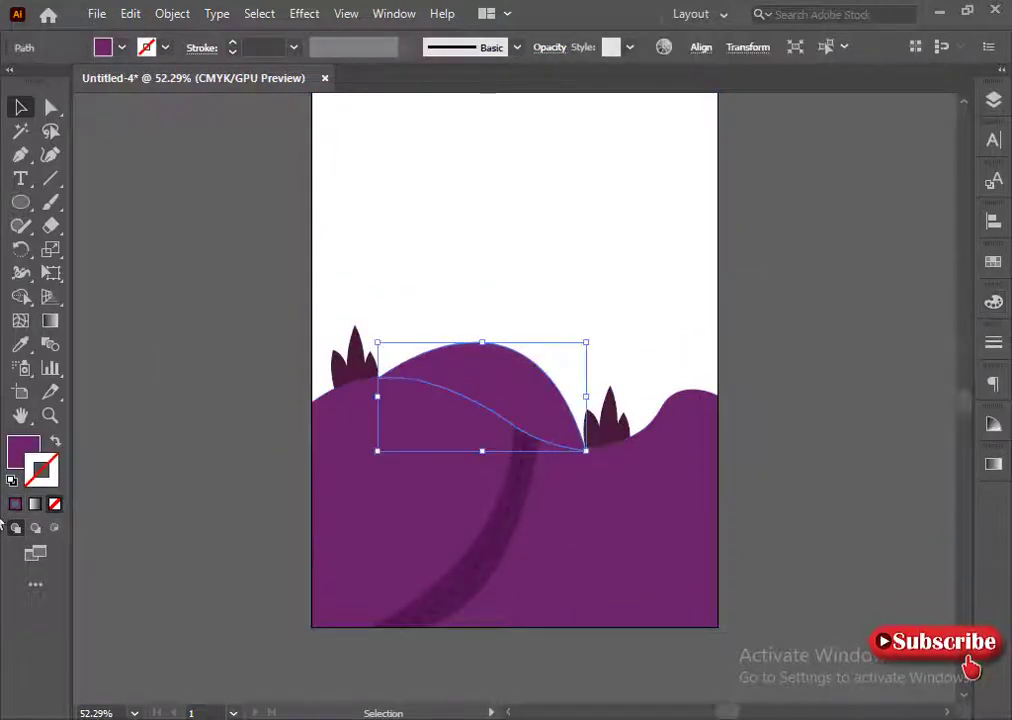
pyautogui.click(993, 465)
pyautogui.press('.')
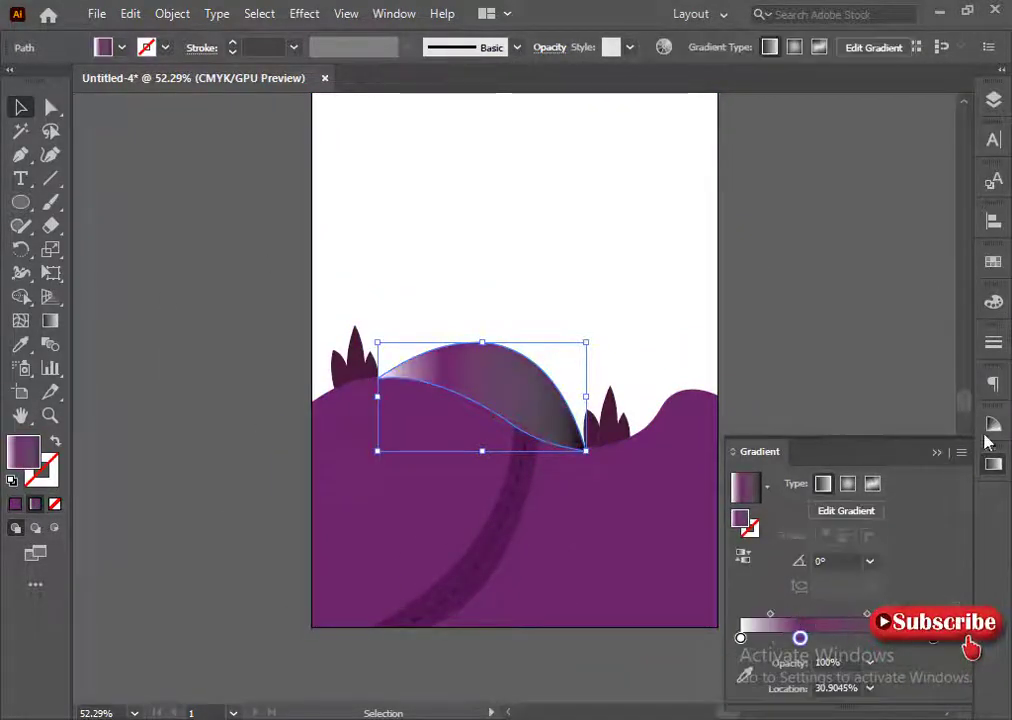
pyautogui.moveTo(740, 638); pyautogui.dragTo(742, 700)
pyautogui.moveTo(934, 638); pyautogui.dragTo(876, 638)
pyautogui.hotkey('ctrl', 'z')
# - Recolour the mound gradient's black stop to a dark purple
pyautogui.click(993, 302)
pyautogui.click(961, 293)
pyautogui.click(877, 397)
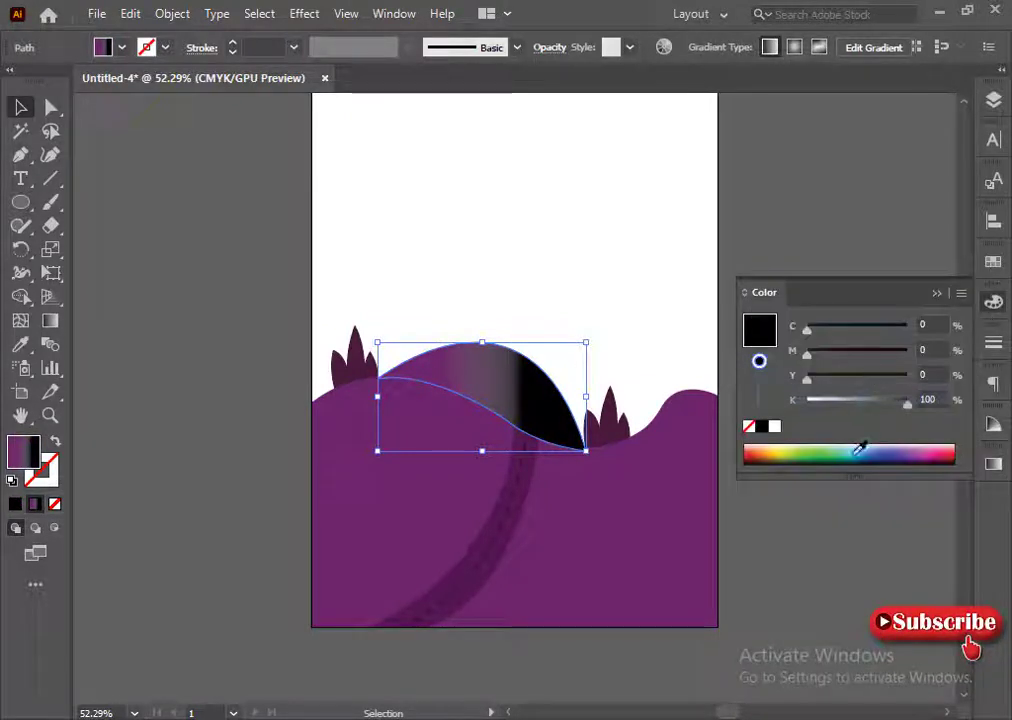
pyautogui.click(914, 452)
pyautogui.moveTo(807, 402); pyautogui.dragTo(880, 402)
pyautogui.click(937, 292)
# - Redraw the mound's gradient from its top edge down to the hill's edge at an angle of about -109°
pyautogui.click(993, 463)
pyautogui.click(743, 558)
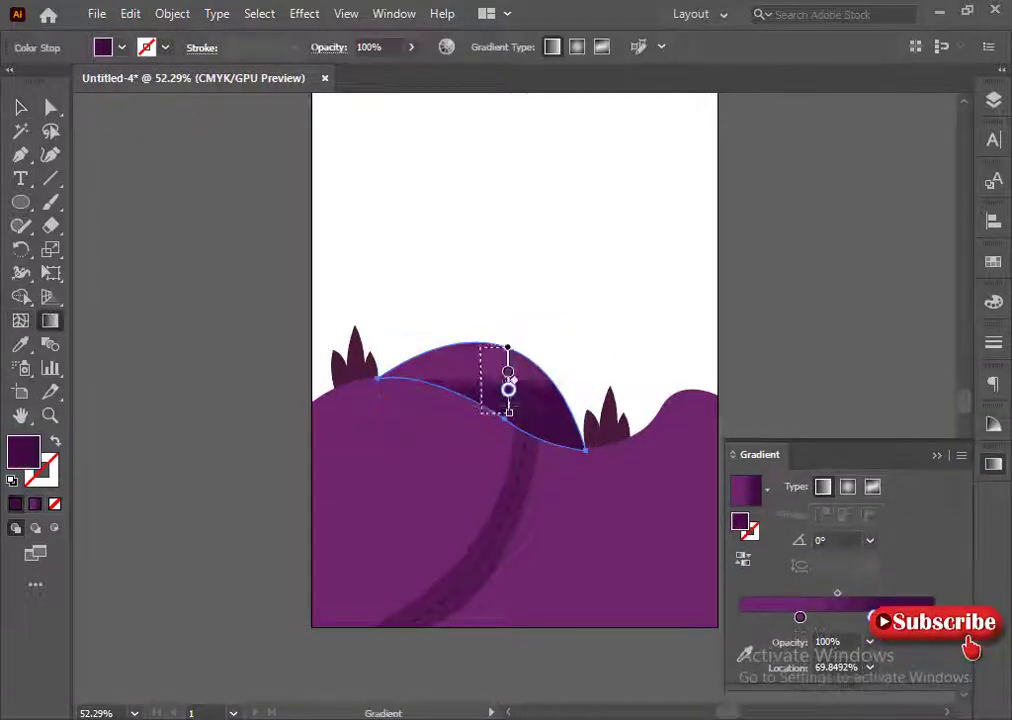
pyautogui.moveTo(475, 432); pyautogui.dragTo(505, 346)
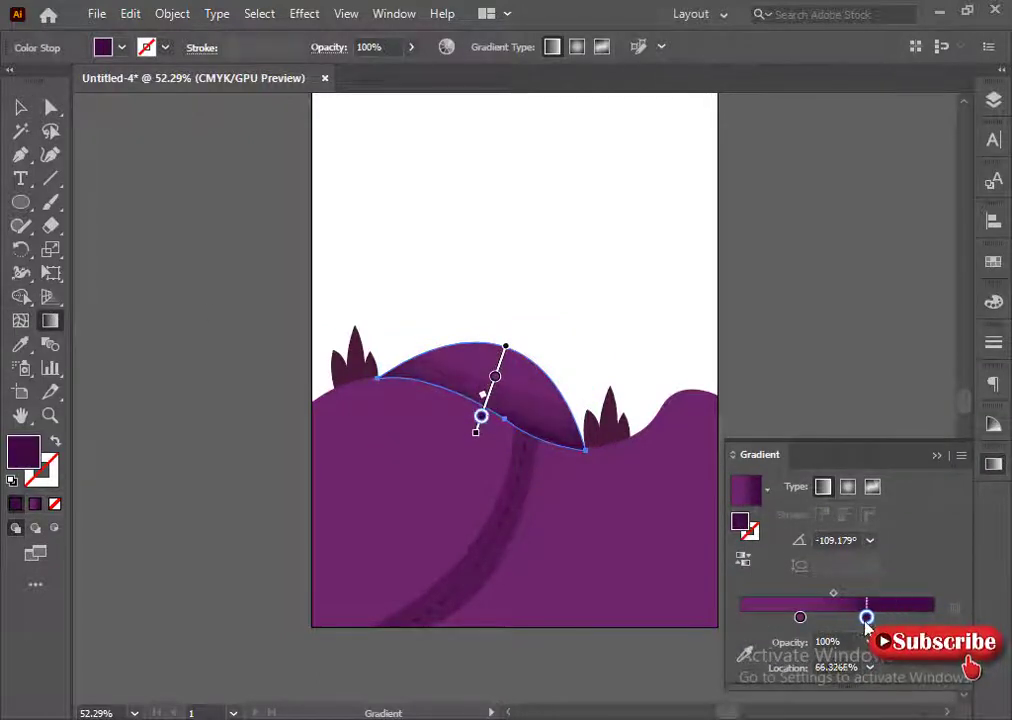
# - Move the gradient's dark stop to about 73% and its lighter purple stop to about 49.5%
pyautogui.moveTo(866, 618)
pyautogui.mouseDown()
pyautogui.moveTo(884, 618)
pyautogui.moveTo(860, 618)
pyautogui.moveTo(874, 618)
pyautogui.mouseUp()
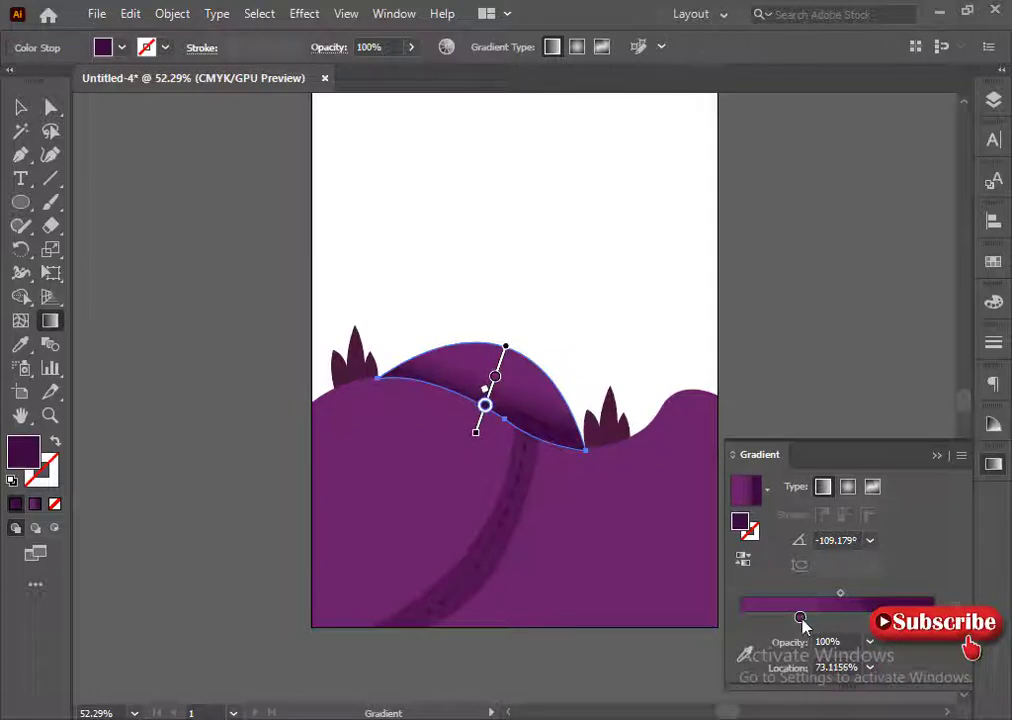
pyautogui.moveTo(802, 618); pyautogui.dragTo(842, 616)
pyautogui.click(20, 107)
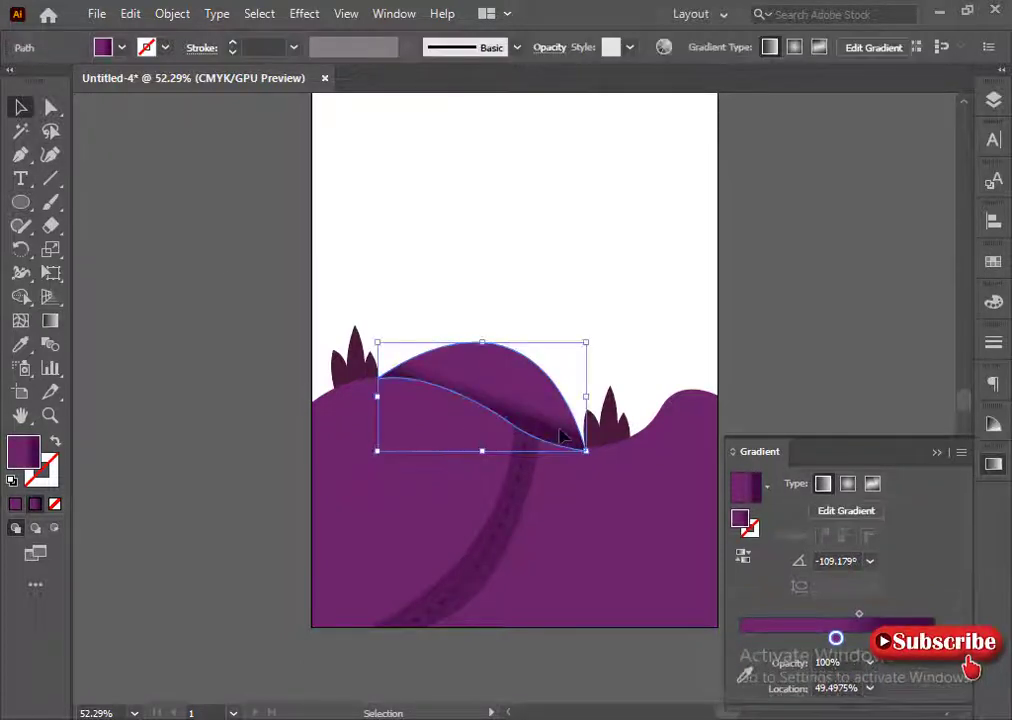
# - Redraw the mound's gradient direction at about -111.5° with the Gradient tool and deselect the mound
pyautogui.click(50, 320)
pyautogui.moveTo(549, 370)
pyautogui.mouseDown()
pyautogui.moveTo(538, 450)
pyautogui.moveTo(516, 456)
pyautogui.mouseUp()
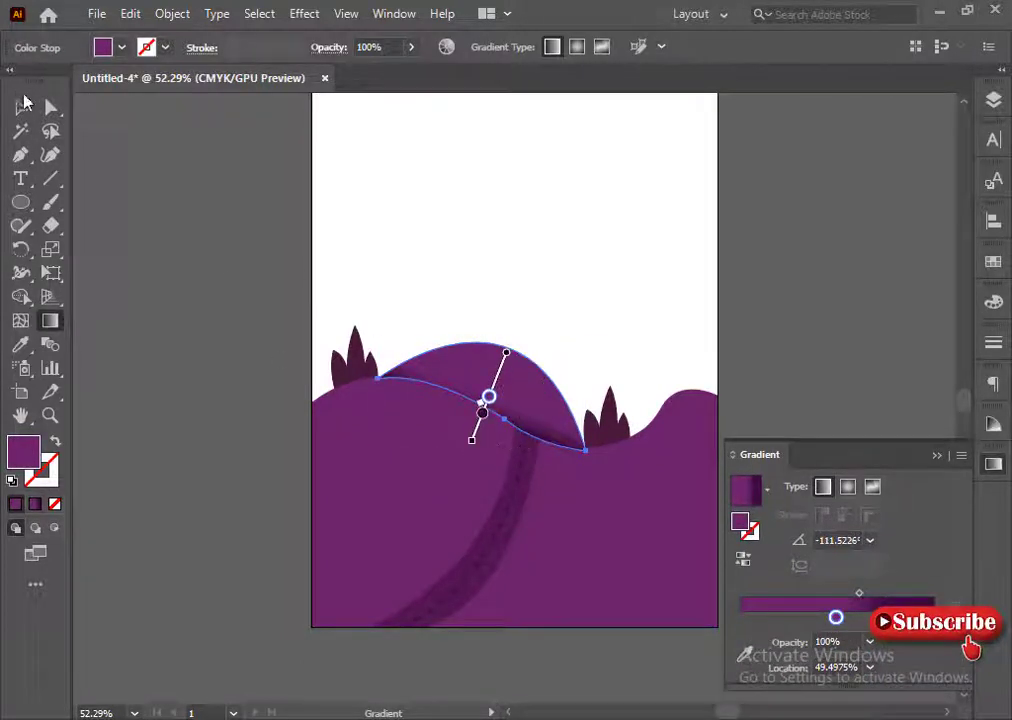
pyautogui.click(22, 106)
pyautogui.click(236, 250)
pyautogui.click(937, 455)
# - Adjust the mound's lower end anchor point to meet the hill edge beside the pointed plant and deselect the mound
pyautogui.click(510, 380)
pyautogui.click(50, 107)
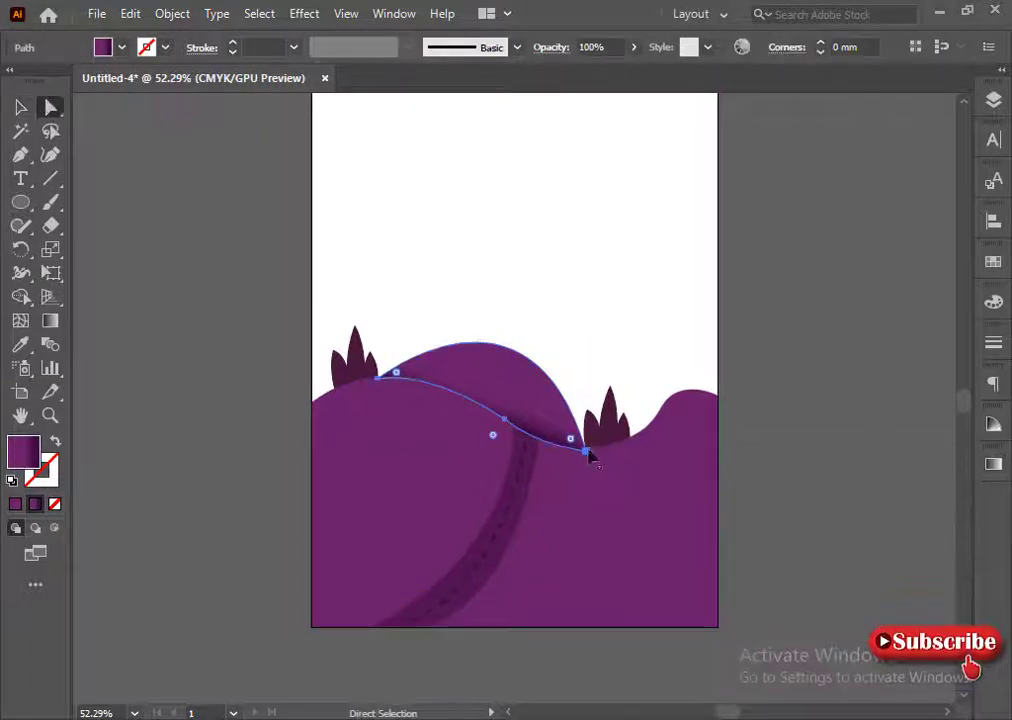
pyautogui.click(588, 452)
pyautogui.click(193, 373)
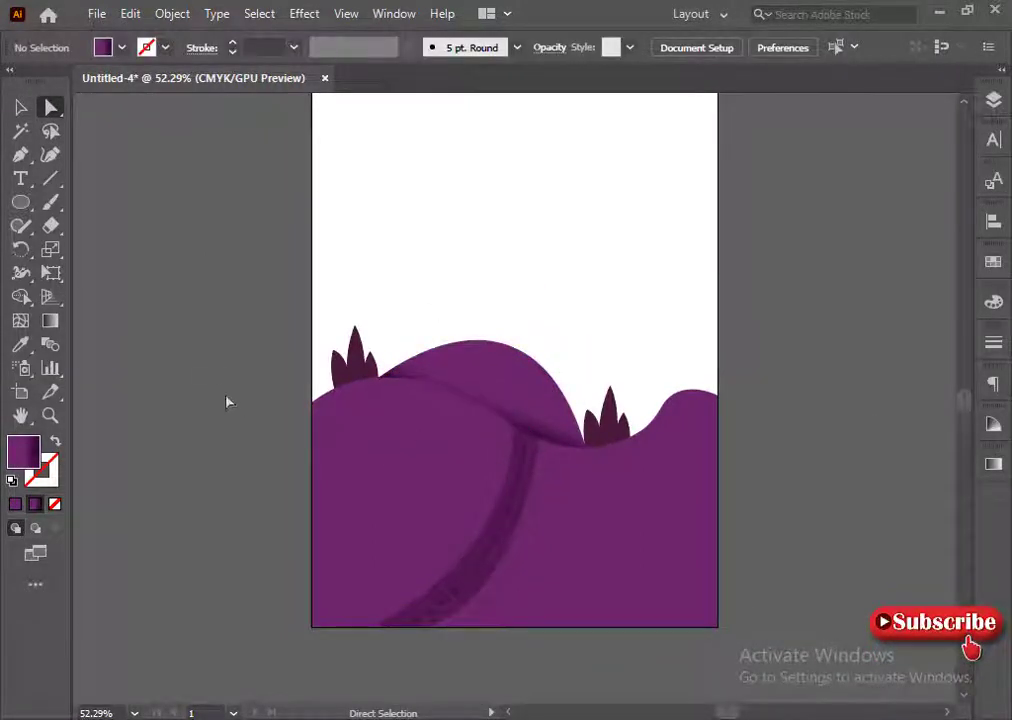
# - Copy the mound's purple gradient onto the large front hill with the Eyedropper
pyautogui.scroll(2, 226, 402)
pyautogui.click(578, 601)
pyautogui.press('i')
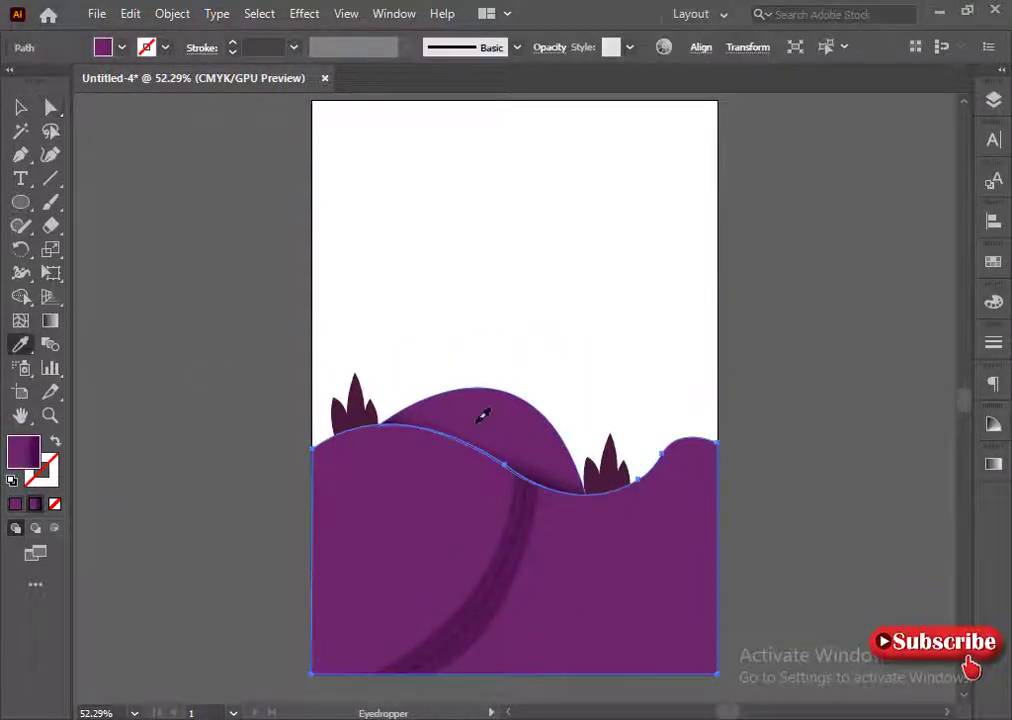
pyautogui.click(481, 416)
pyautogui.press('v')
# - Redraw the front hill's gradient near-vertically so the dark purple falls along the page's bottom edge, and deselect the hill
pyautogui.click(51, 321)
pyautogui.moveTo(549, 689); pyautogui.dragTo(541, 484)
pyautogui.moveTo(562, 477); pyautogui.dragTo(554, 632)
pyautogui.click(20, 107)
pyautogui.click(182, 548)
pyautogui.scroll(3, 182, 550)
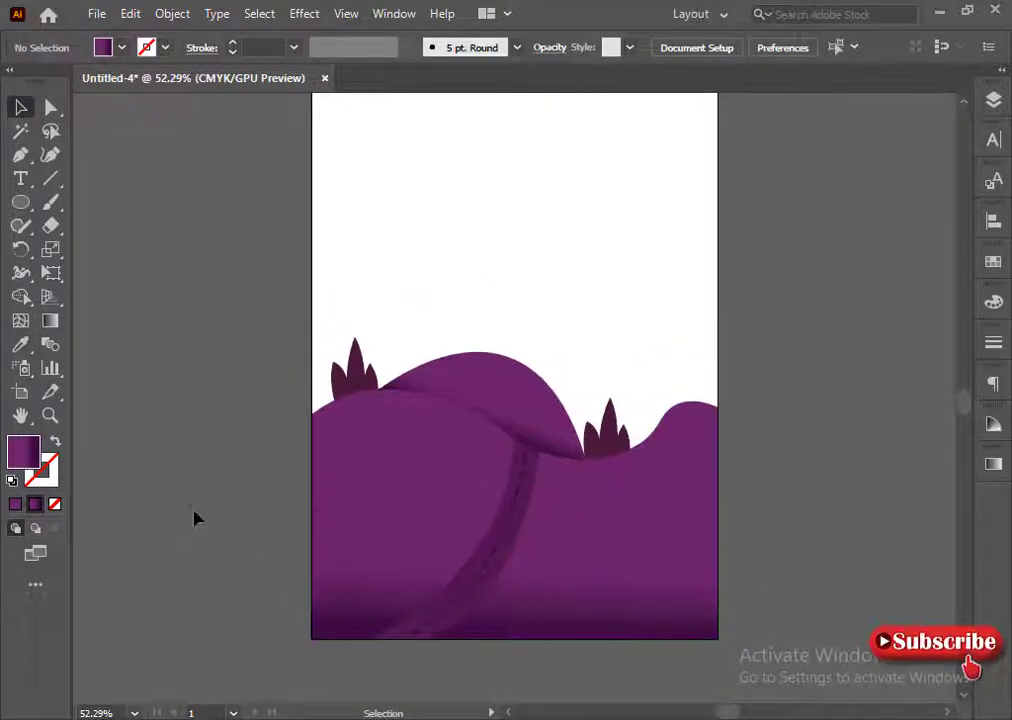
pyautogui.scroll(2, 220, 485)
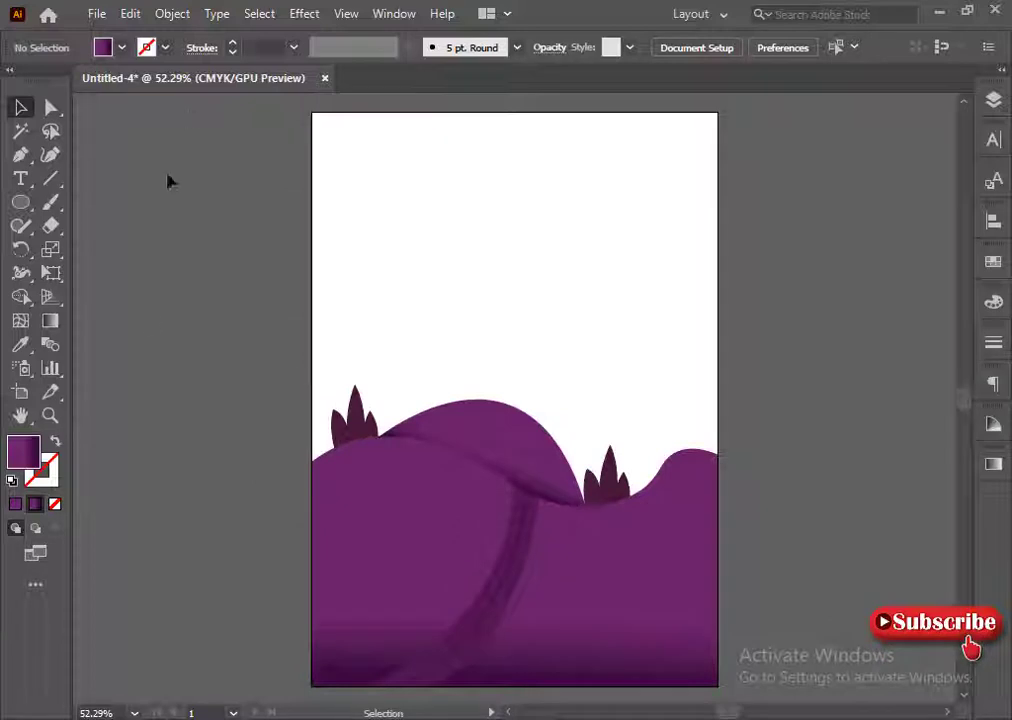
# - Draw a closed rectangle about 75 mm wide with the Pen tool below the artboard as the house wall
pyautogui.click(24, 157)
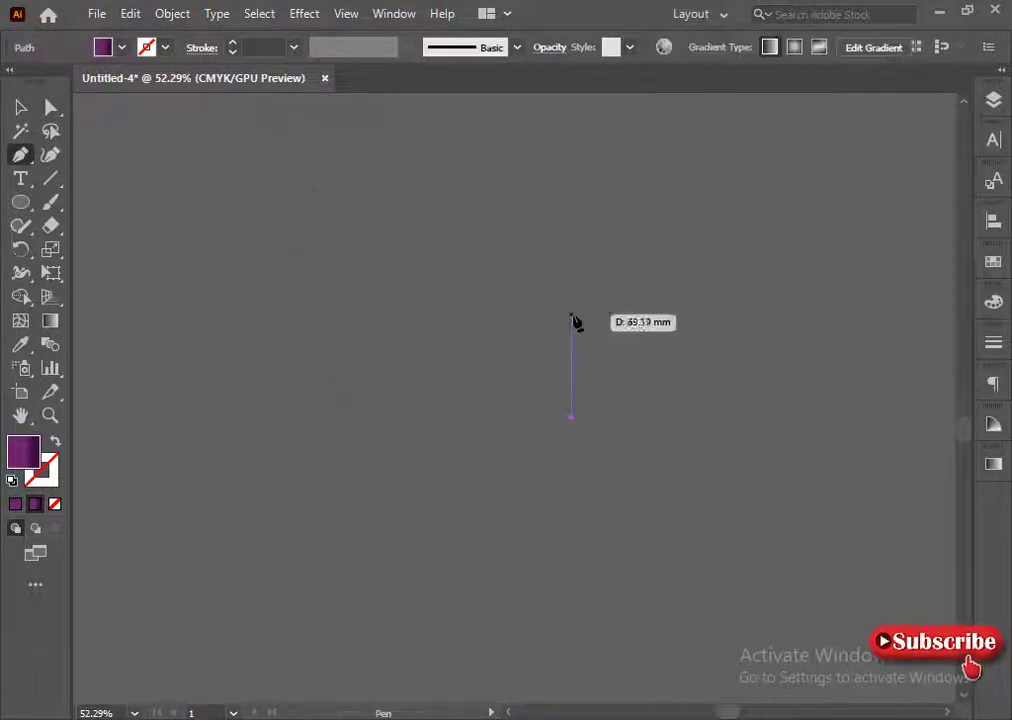
pyautogui.click(571, 313)
pyautogui.click(427, 313)
pyautogui.click(427, 417)
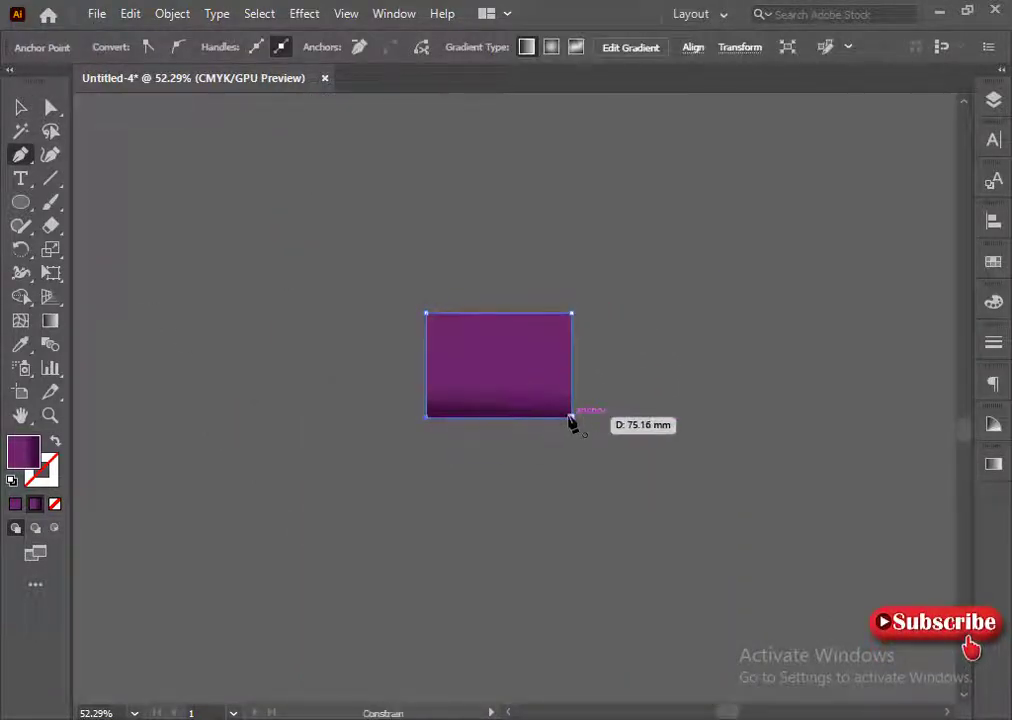
pyautogui.click(571, 417)
pyautogui.keyDown('ctrl'); pyautogui.click(635, 342); pyautogui.keyUp('ctrl')
# - Draw a closed trapezoid roof with the Pen tool, resting on the wall's top edge and narrowing upward
pyautogui.moveTo(571, 313); pyautogui.dragTo(580, 284)
pyautogui.click(559, 262)
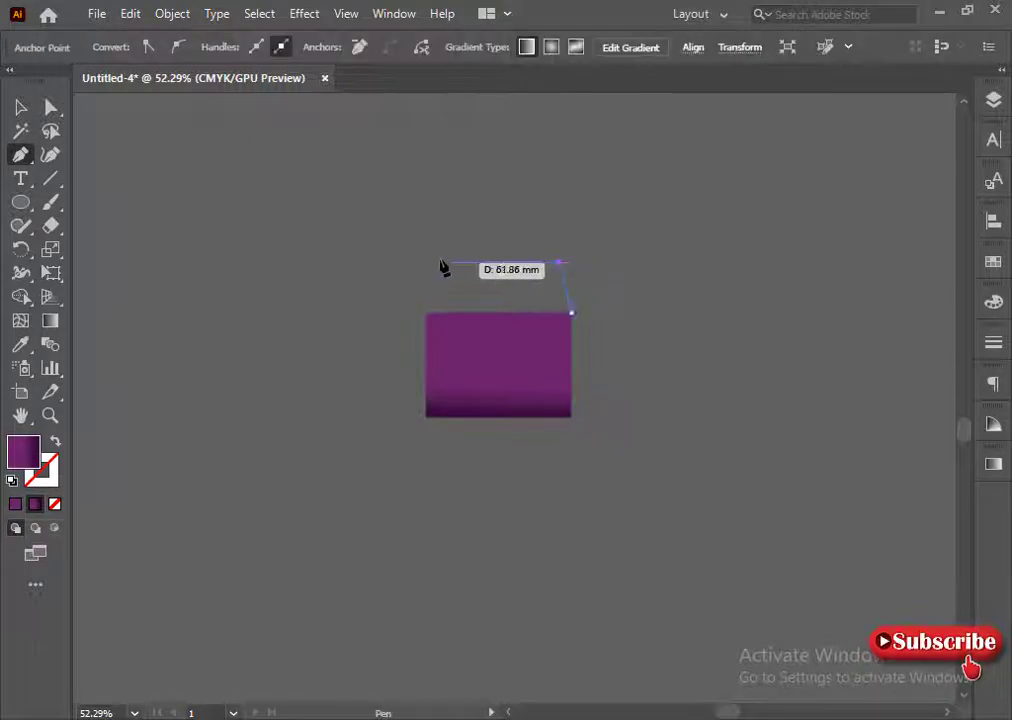
pyautogui.click(443, 263)
pyautogui.click(571, 313)
pyautogui.press('v')
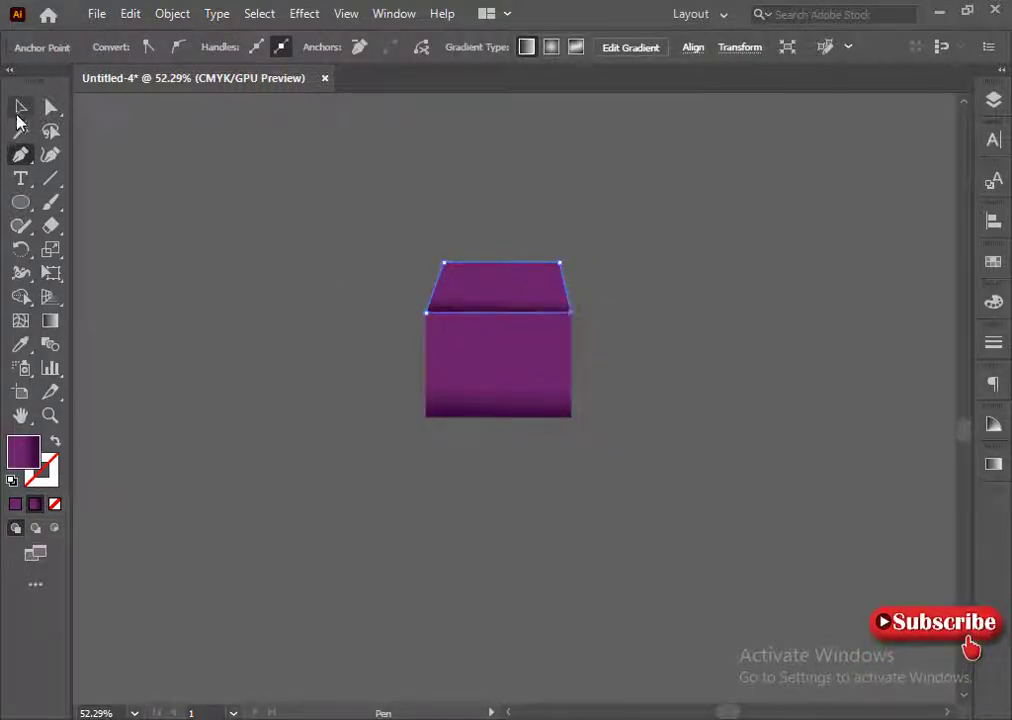
# - Replace the roof's gradient with a solid dark brown swatch and deselect the roof
pyautogui.click(993, 302)
pyautogui.click(853, 449)
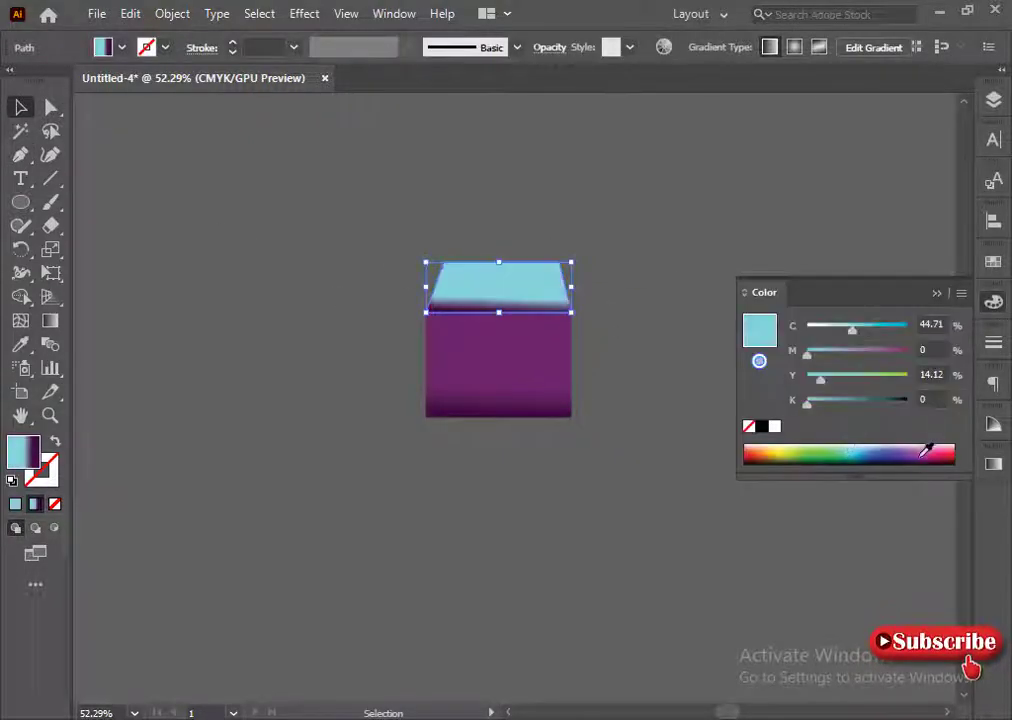
pyautogui.click(916, 455)
pyautogui.click(757, 461)
pyautogui.click(993, 262)
pyautogui.click(640, 300)
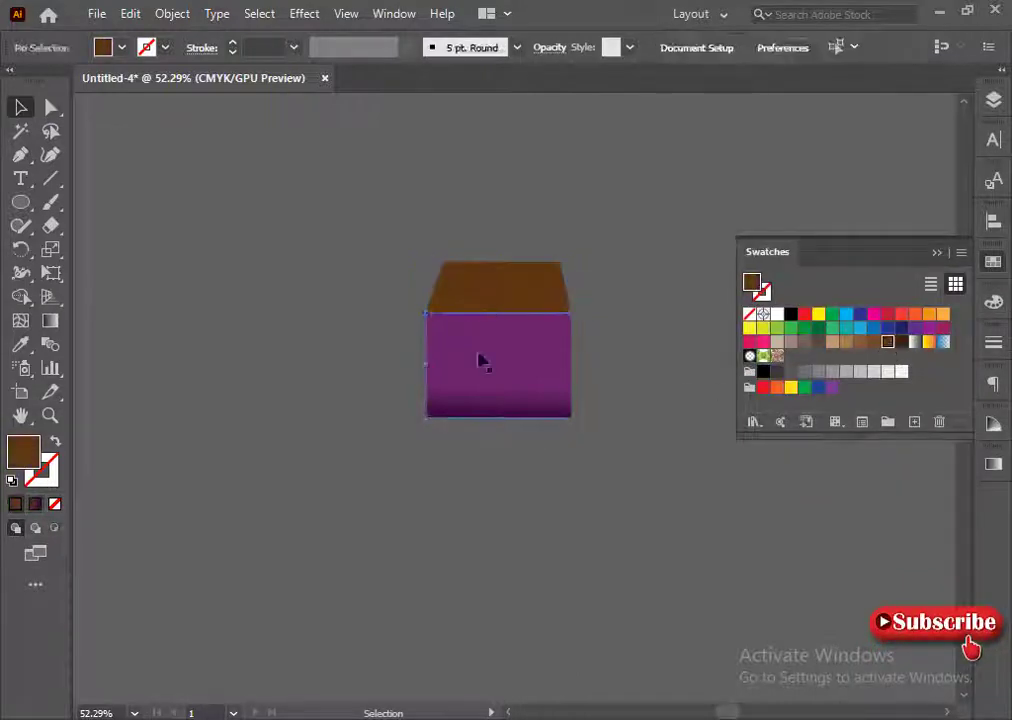
# - Replace the wall's gradient with a solid fill, trying white, 9% grey and green
pyautogui.click(481, 357)
pyautogui.click(993, 302)
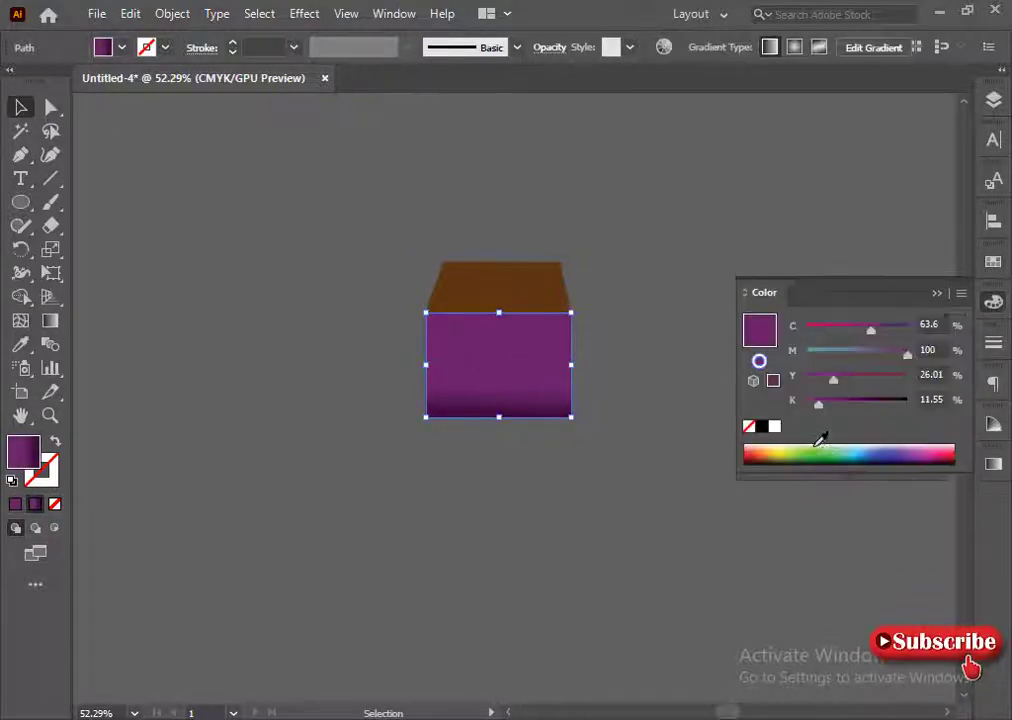
pyautogui.click(785, 448)
pyautogui.click(23, 452)
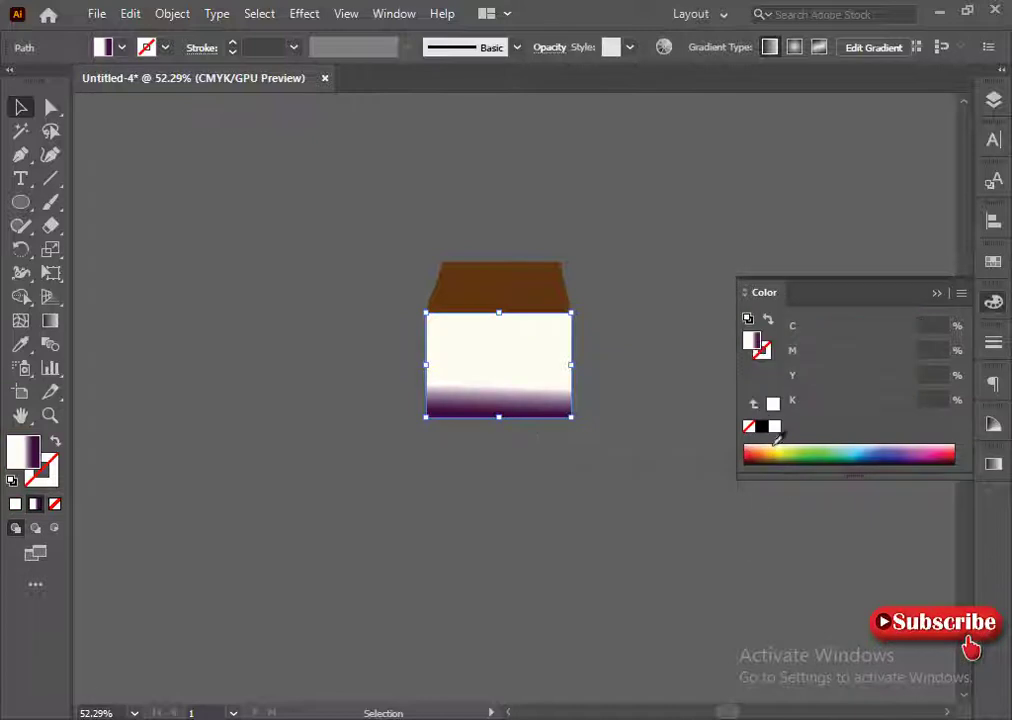
pyautogui.click(774, 426)
pyautogui.moveTo(812, 405); pyautogui.dragTo(820, 408)
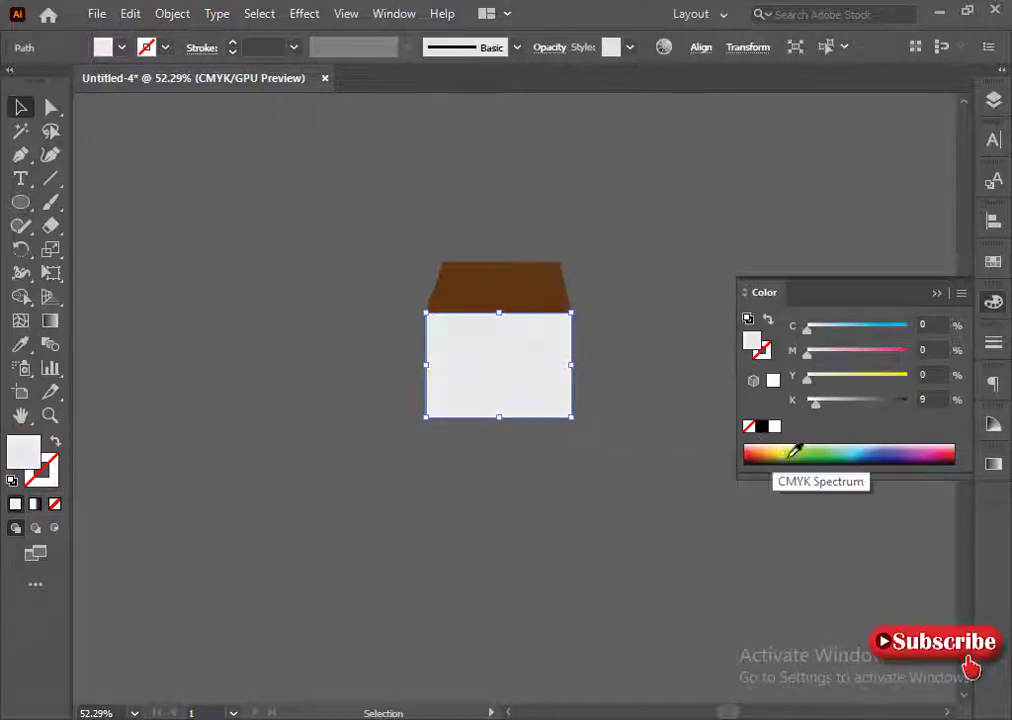
pyautogui.click(872, 452)
pyautogui.click(858, 452)
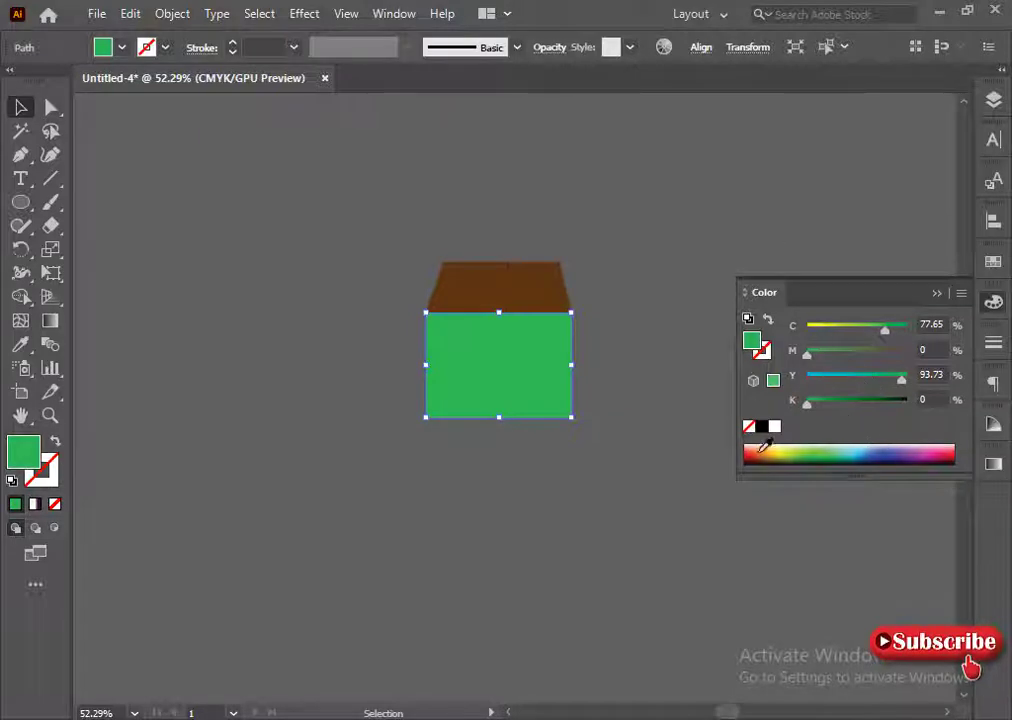
# - Recolour the house wall to a tan brown of C 0, M 21.96, Y 69, K 45 and deselect it
pyautogui.click(759, 453)
pyautogui.click(768, 459)
pyautogui.click(768, 461)
pyautogui.click(768, 452)
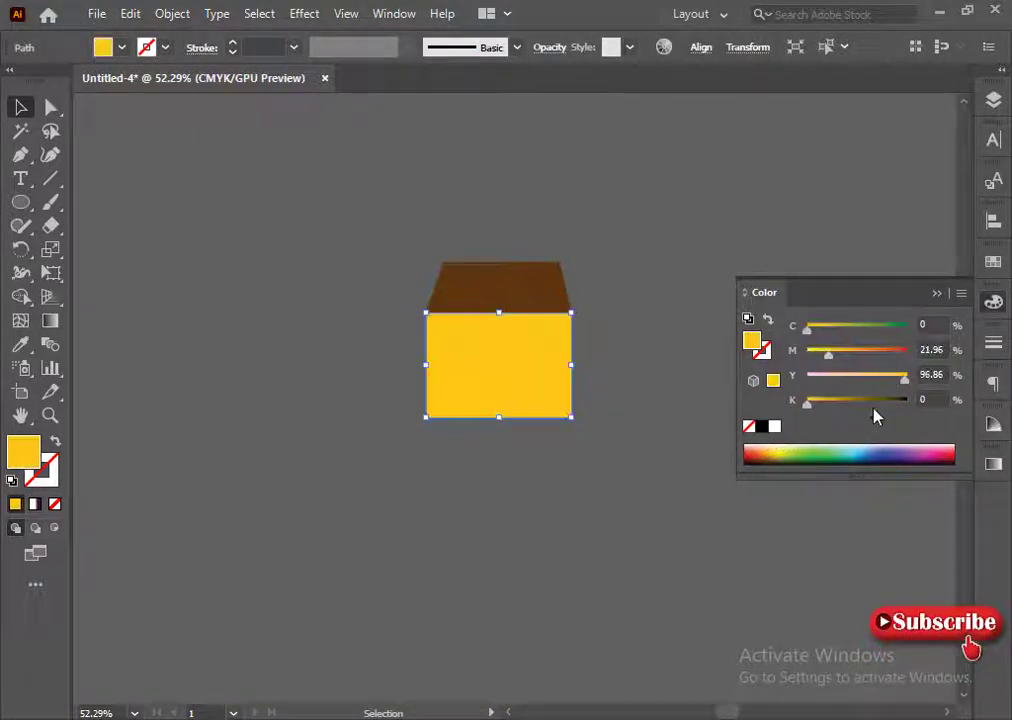
pyautogui.click(852, 403)
pyautogui.moveTo(905, 379); pyautogui.dragTo(876, 380)
pyautogui.click(704, 421)
pyautogui.click(468, 338)
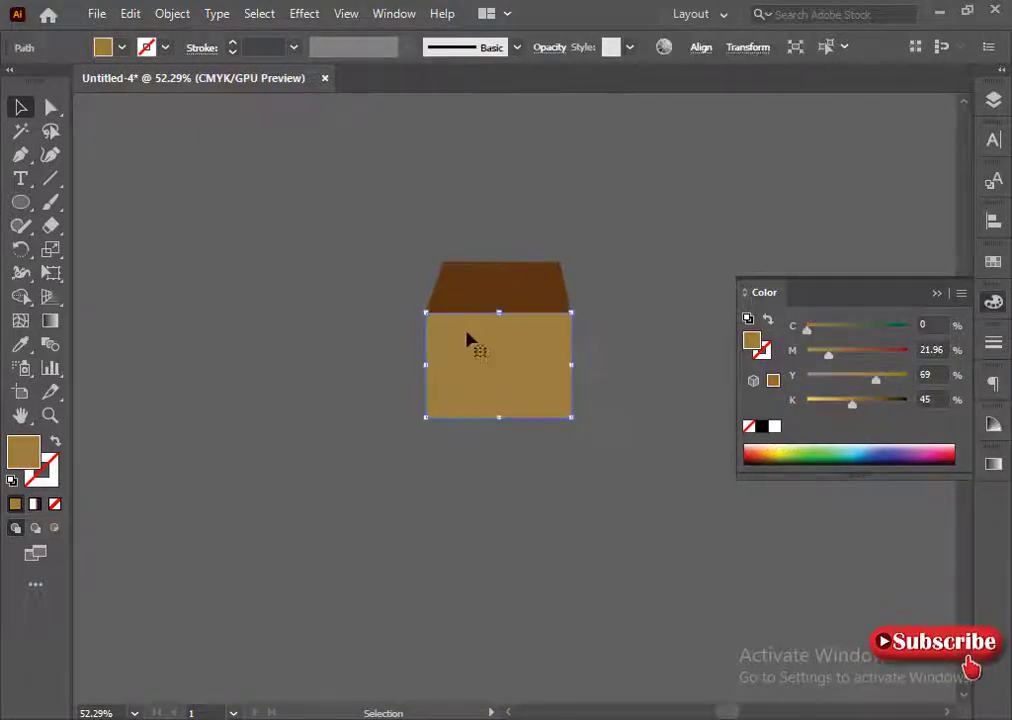
pyautogui.click(400, 270)
pyautogui.click(937, 293)
# - Draw a small square filled with the roof's brown and place two copies as windows on the wall
pyautogui.rightClick(18, 206)
pyautogui.click(95, 204)
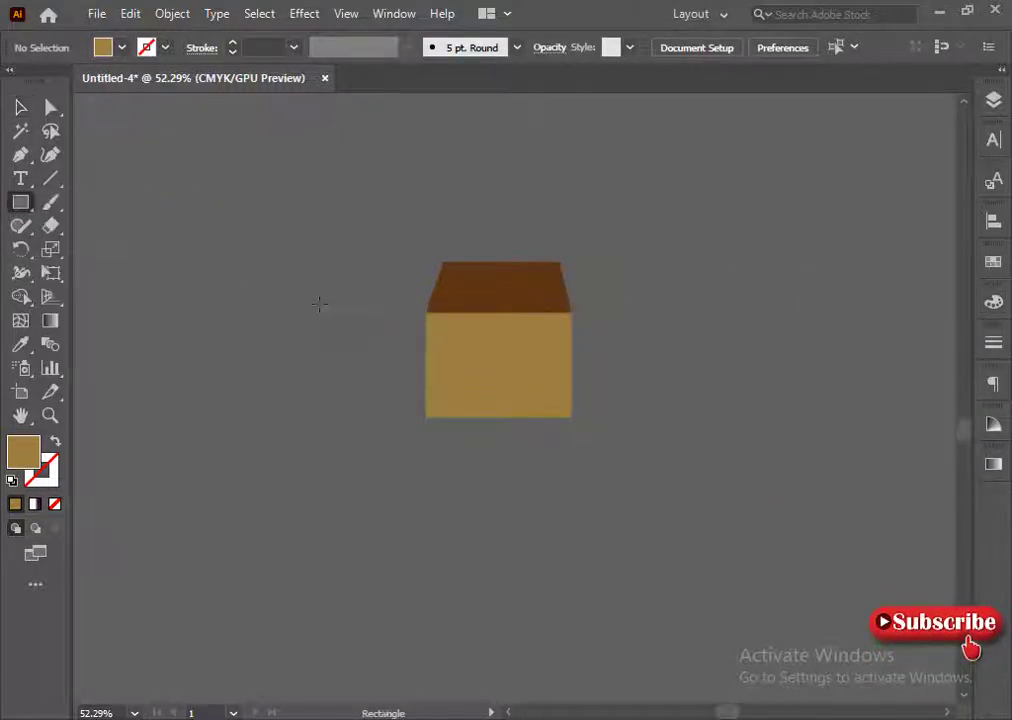
pyautogui.moveTo(318, 302)
pyautogui.mouseDown()
pyautogui.moveTo(342, 326)
pyautogui.moveTo(468, 354)
pyautogui.moveTo(537, 346)
pyautogui.mouseUp()
pyautogui.press('v')
pyautogui.press('i')
pyautogui.click(483, 292)
pyautogui.press('v')
pyautogui.click(317, 377)
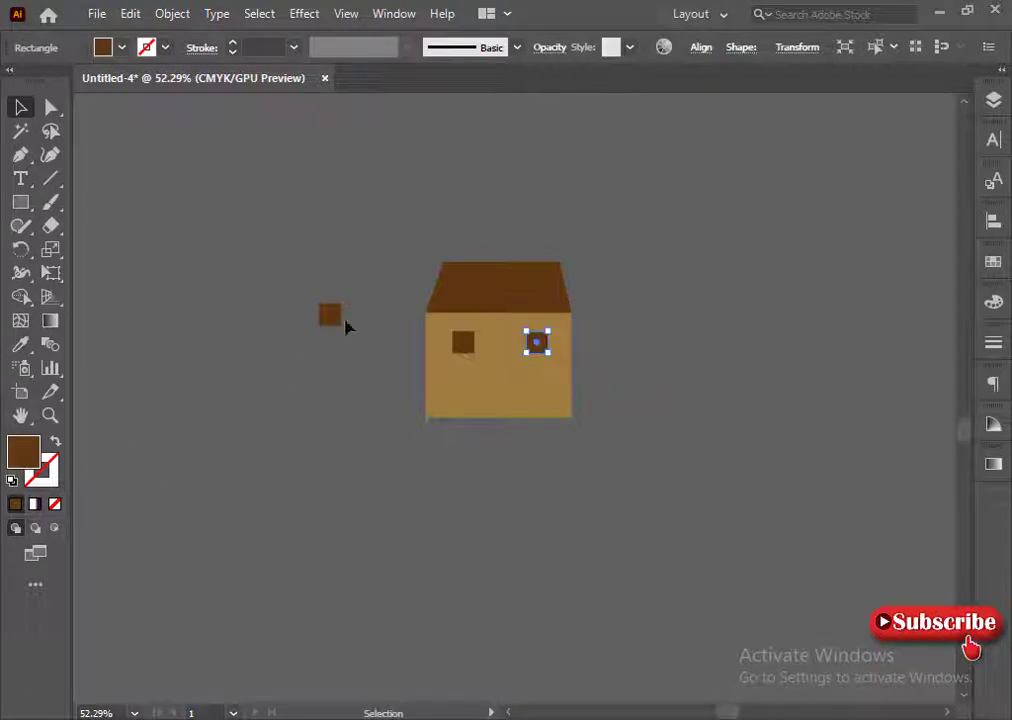
# - Move the spare brown square onto the wall, enlarge it into a tall door reaching the wall's base, and centre it
pyautogui.moveTo(330, 323); pyautogui.dragTo(501, 384)
pyautogui.moveTo(511, 385); pyautogui.dragTo(517, 417)
pyautogui.press('Left')
pyautogui.press('Left')
pyautogui.press('Left')
pyautogui.press('Left')
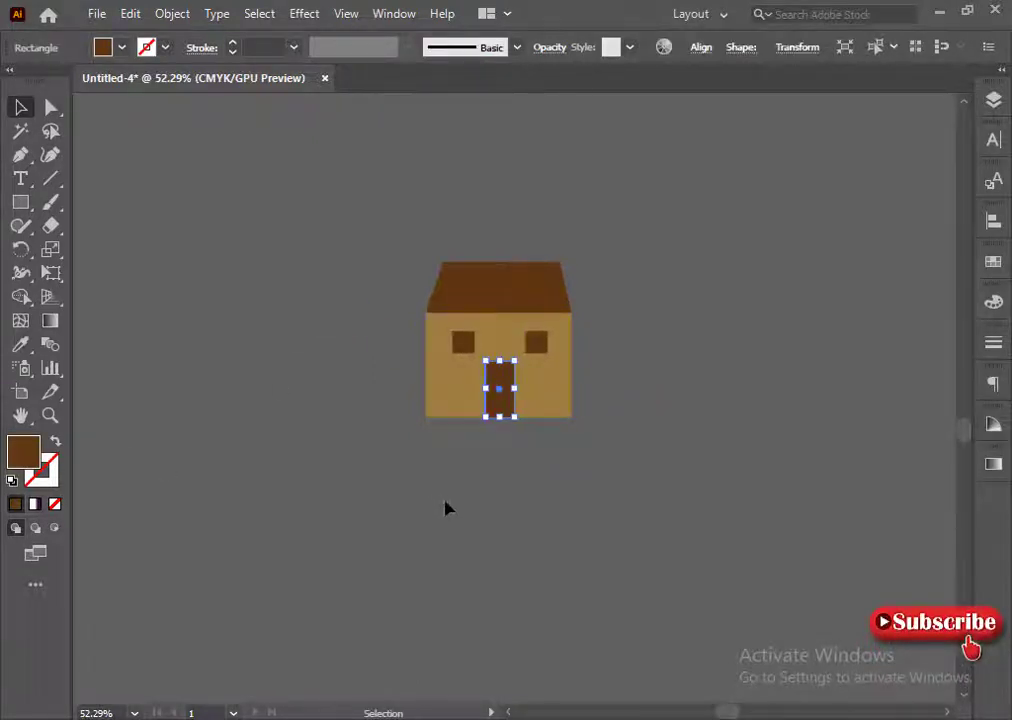
# - Scale the whole house down to roughly half its size and group its parts
pyautogui.moveTo(398, 238); pyautogui.dragTo(506, 350)
pyautogui.scroll(5, 450, 398)
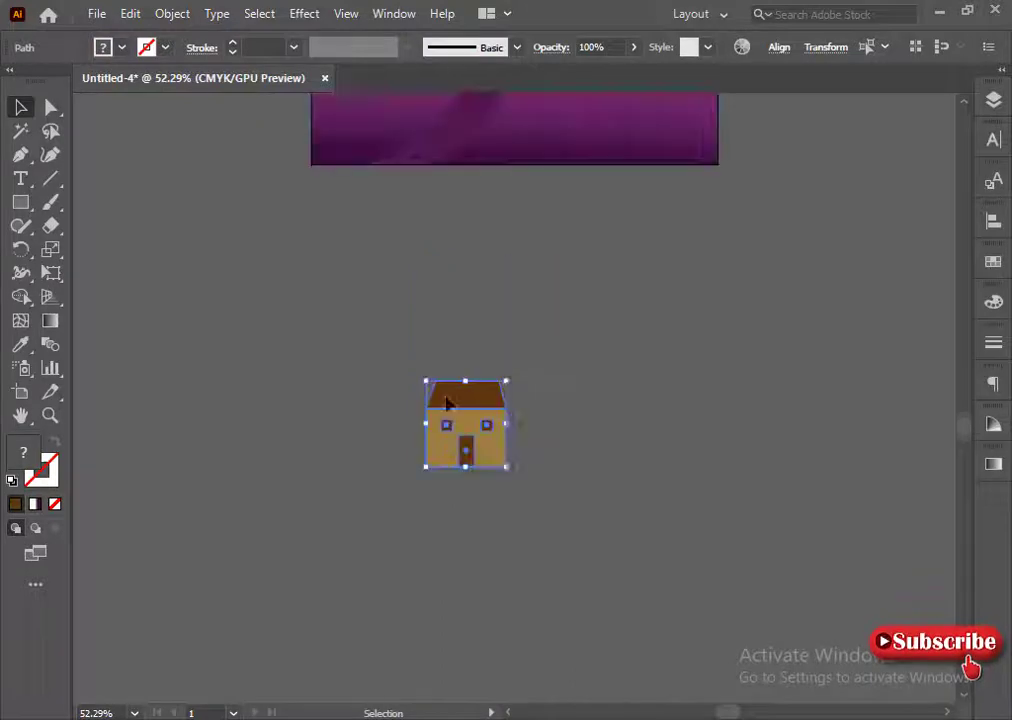
pyautogui.rightClick(443, 433)
pyautogui.click(492, 146)
pyautogui.click(540, 310)
# - Move the house onto the front hill beside the road's lower end and place a smaller copy on the far right hilltop
pyautogui.scroll(7, 480, 600)
pyautogui.moveTo(467, 625); pyautogui.dragTo(402, 294)
pyautogui.scroll(6, 410, 395)
pyautogui.moveTo(415, 404); pyautogui.dragTo(470, 322)
pyautogui.moveTo(466, 312); pyautogui.dragTo(529, 416)
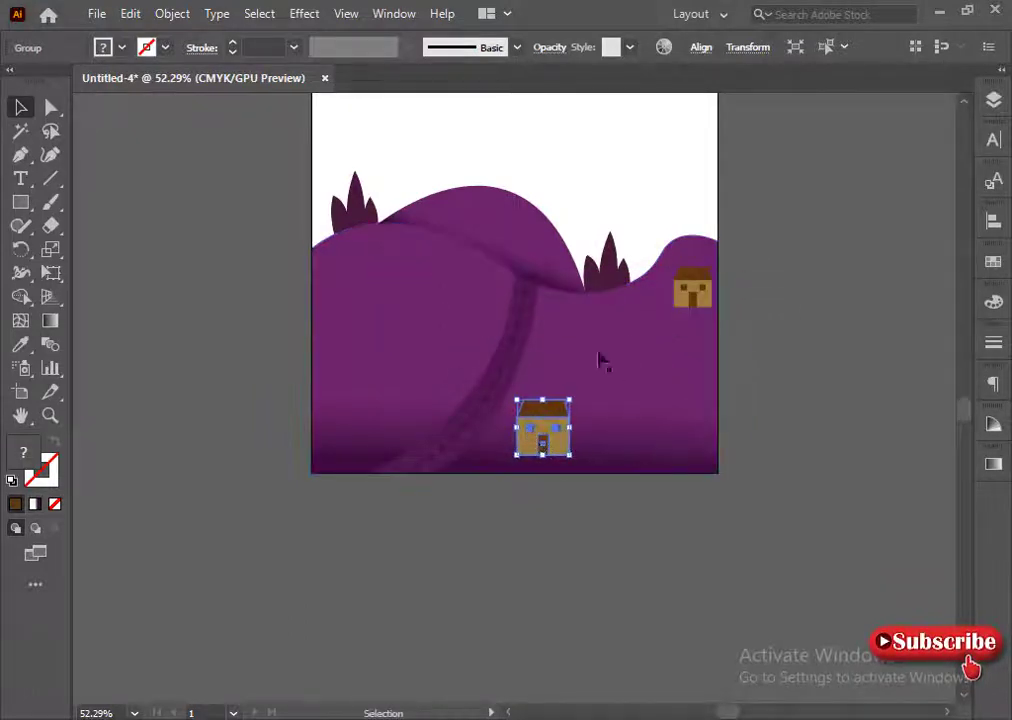
# - Copy the hilltop house to the hill area left of the road, enlarge the copy slightly and deselect it
pyautogui.moveTo(689, 303); pyautogui.dragTo(433, 304)
pyautogui.moveTo(416, 267); pyautogui.dragTo(412, 261)
pyautogui.click(210, 325)
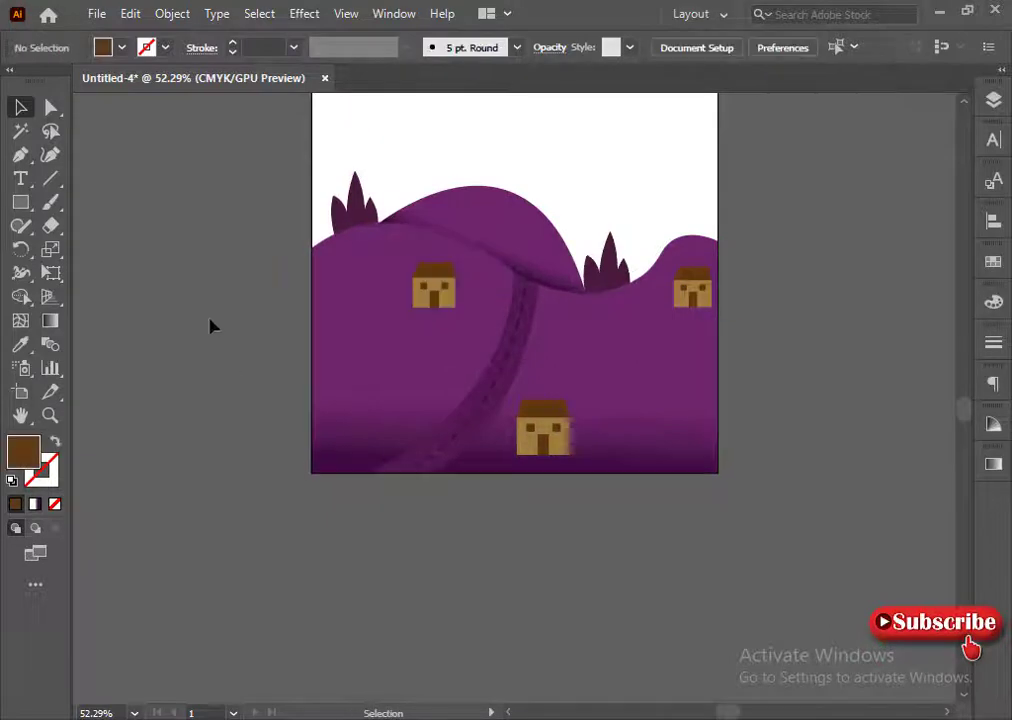
pyautogui.scroll(2, 230, 338)
pyautogui.click(430, 412)
pyautogui.click(176, 326)
# - Fill the empty sky shape with a pinkish purple of C 36.47, M 81.96, Y 0, K 0
pyautogui.scroll(3, 180, 320)
pyautogui.moveTo(250, 130); pyautogui.dragTo(391, 260)
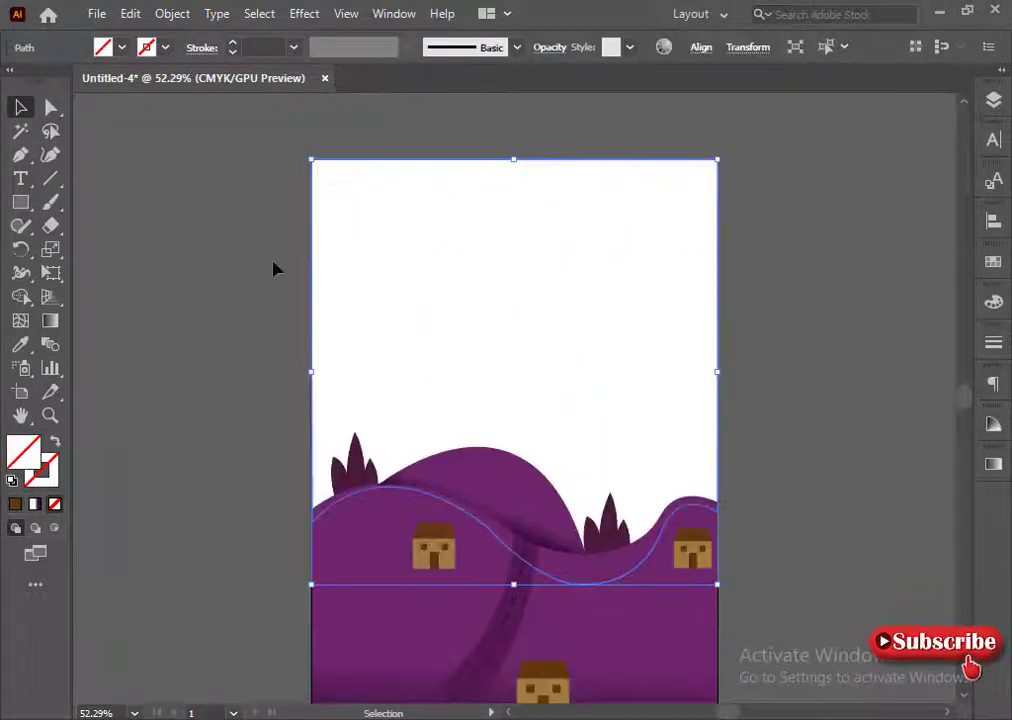
pyautogui.click(993, 301)
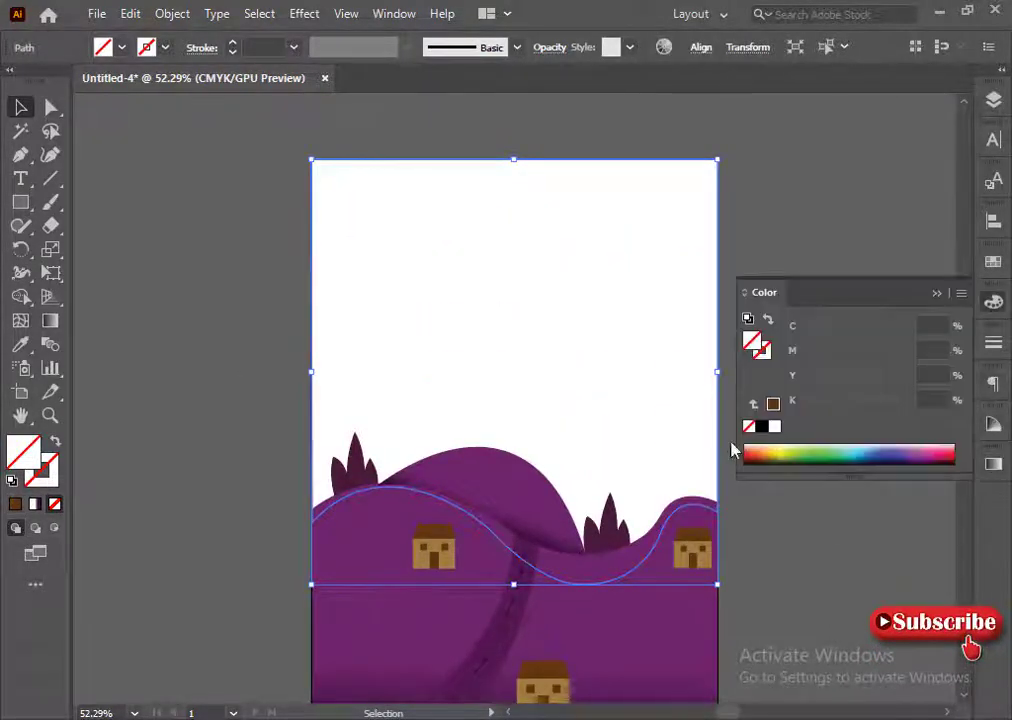
pyautogui.click(915, 450)
# - Send the sky shape to the back, behind the hills and plants
pyautogui.rightClick(455, 600)
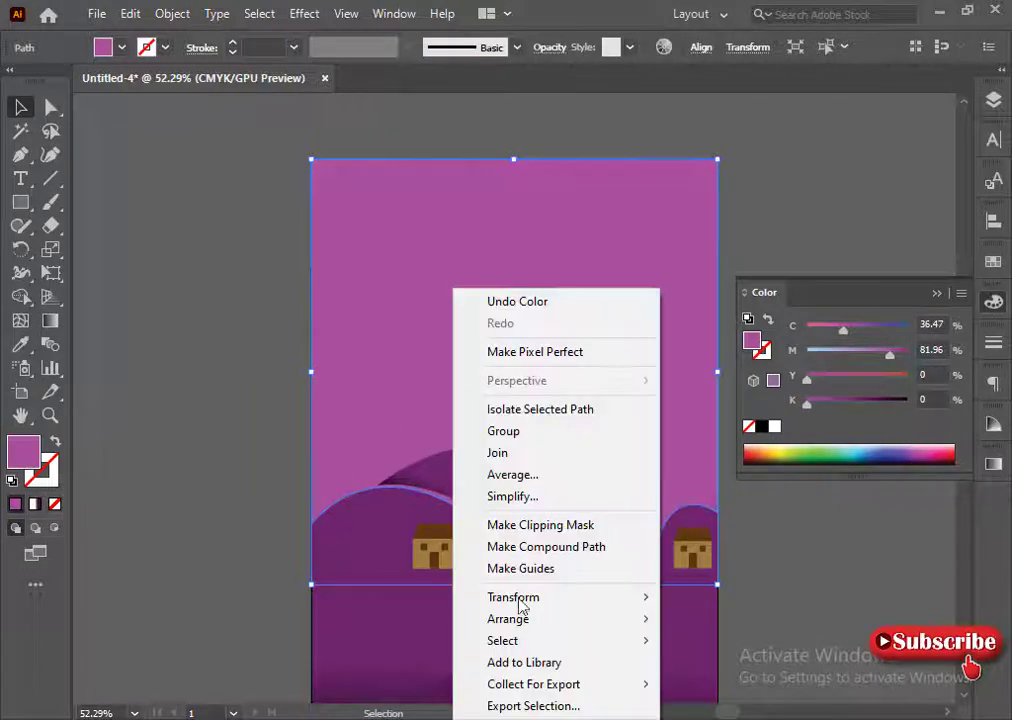
pyautogui.moveTo(600, 619)
pyautogui.click(705, 682)
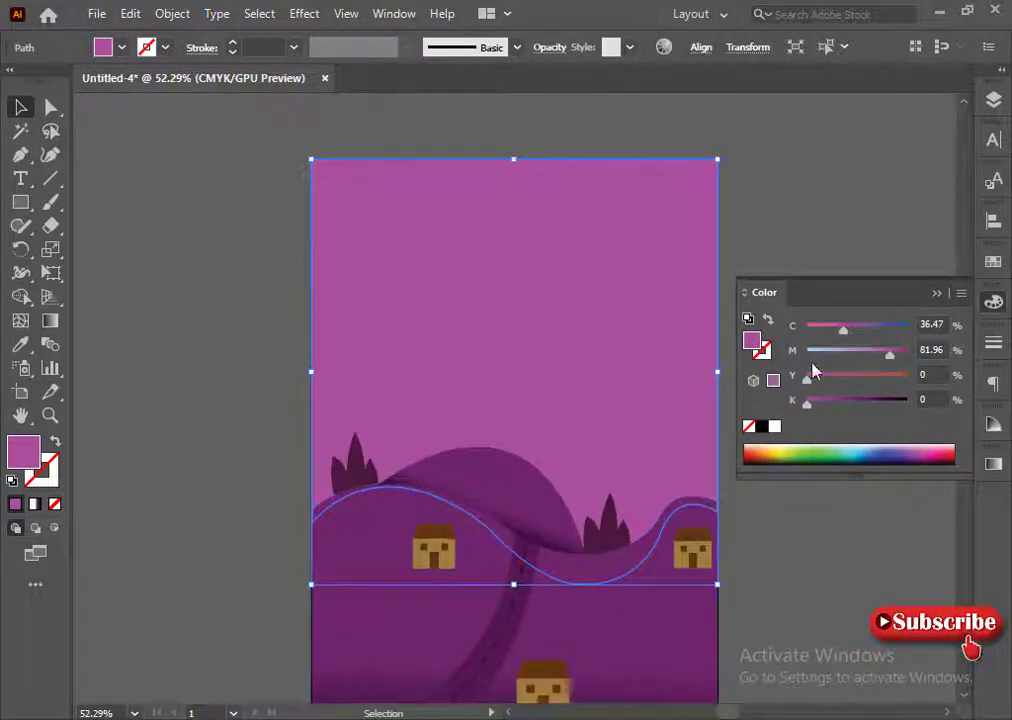
pyautogui.moveTo(688, 511); pyautogui.dragTo(587, 338)
pyautogui.hotkey('ctrl', 'z')
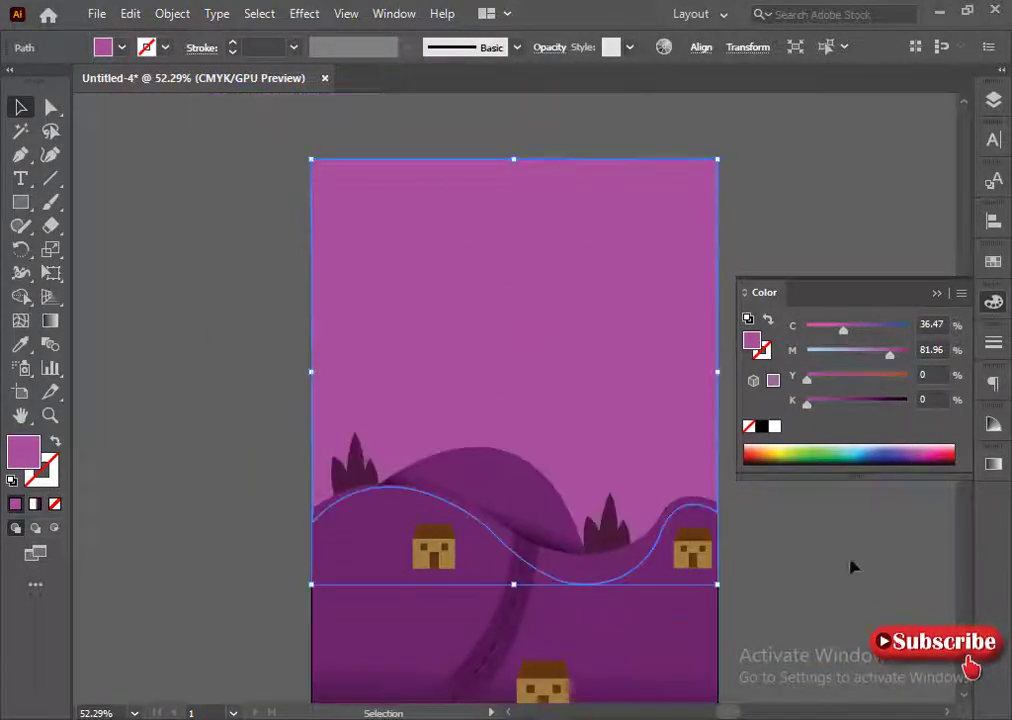
# - Apply a three-stop linear gradient to the sky and recolour its white middle stop to violet with C 56.08
pyautogui.click(995, 465)
pyautogui.click(993, 302)
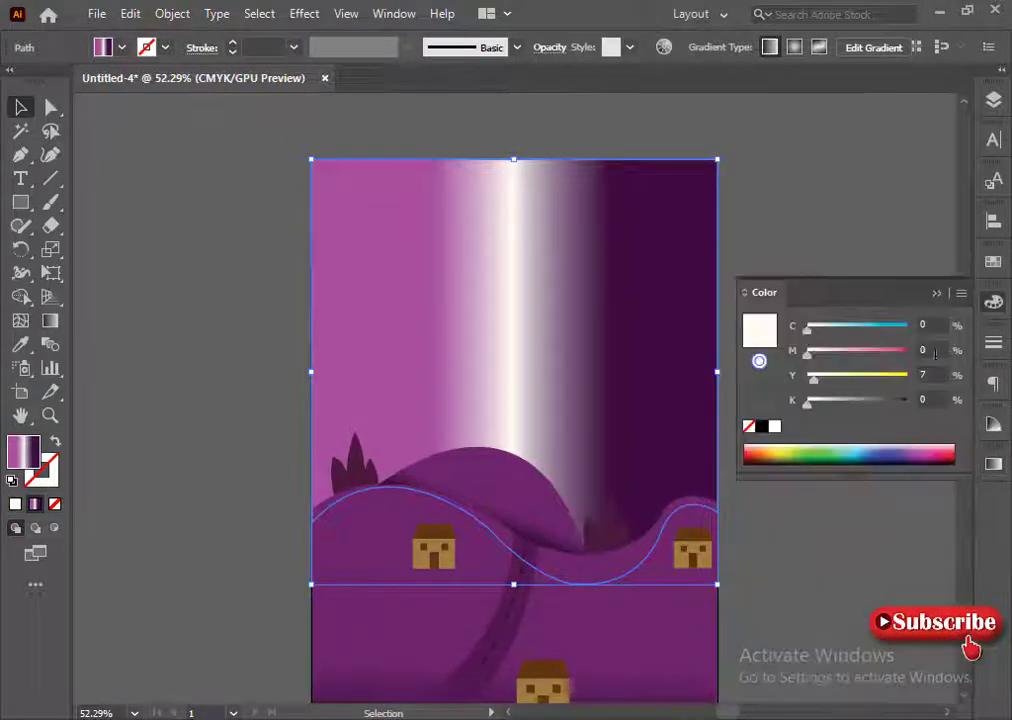
pyautogui.click(913, 452)
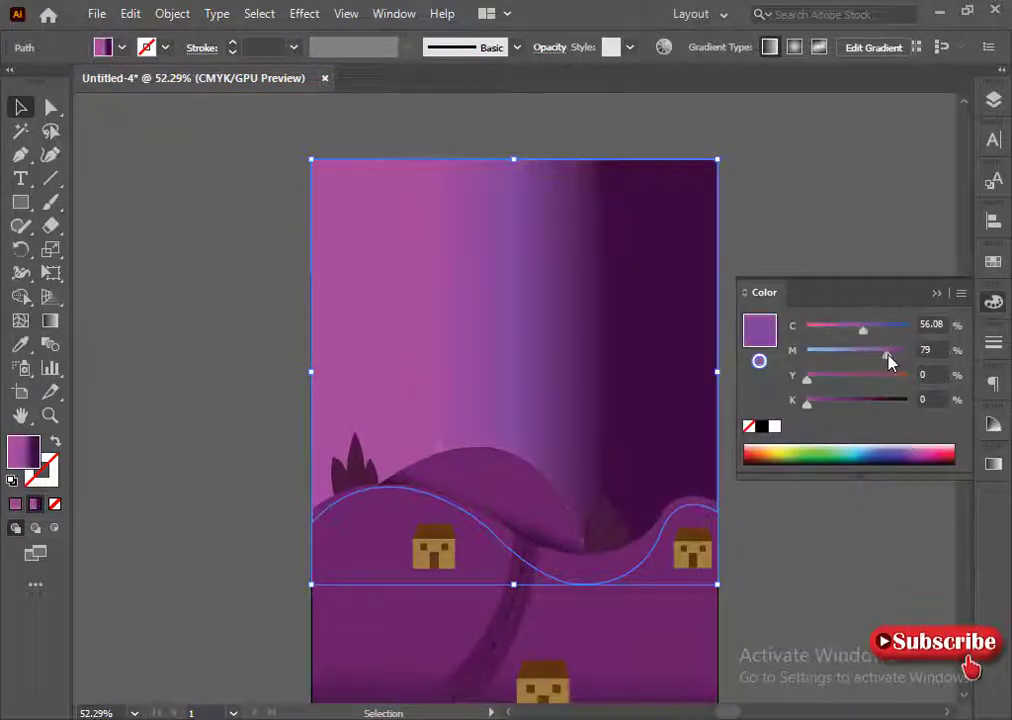
pyautogui.moveTo(888, 356); pyautogui.dragTo(892, 354)
# - Recolour the sky gradient's dark purple end stop to a light blue-violet of C 55.69, M 62, Y 0, K 0
pyautogui.click(994, 463)
pyautogui.moveTo(898, 450); pyautogui.dragTo(888, 149)
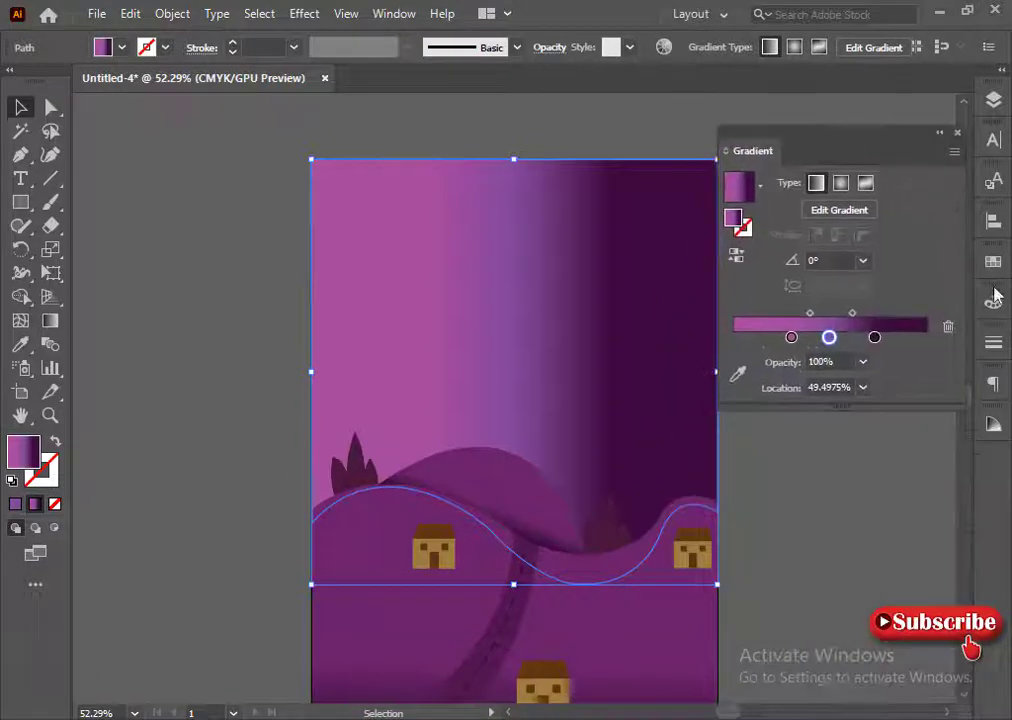
pyautogui.click(995, 302)
pyautogui.click(715, 318)
pyautogui.click(995, 302)
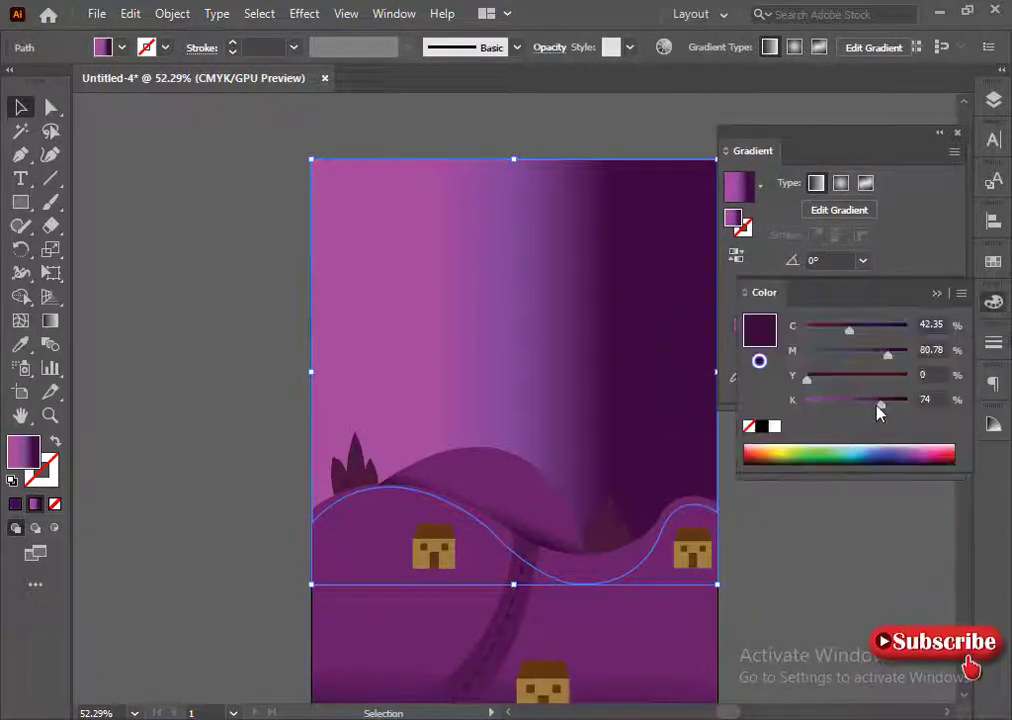
pyautogui.click(850, 350)
pyautogui.click(909, 450)
pyautogui.moveTo(886, 355); pyautogui.dragTo(870, 355)
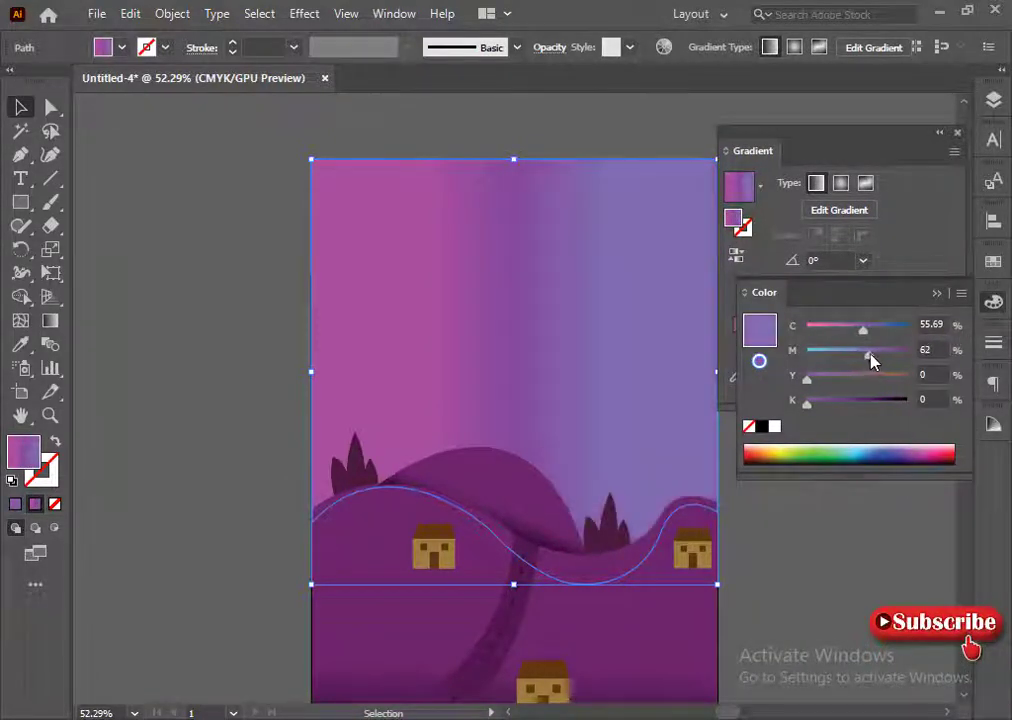
# - Add a greyish mauve fourth stop to the sky's gradient at about 86% and deselect the sky
pyautogui.click(937, 293)
pyautogui.click(993, 302)
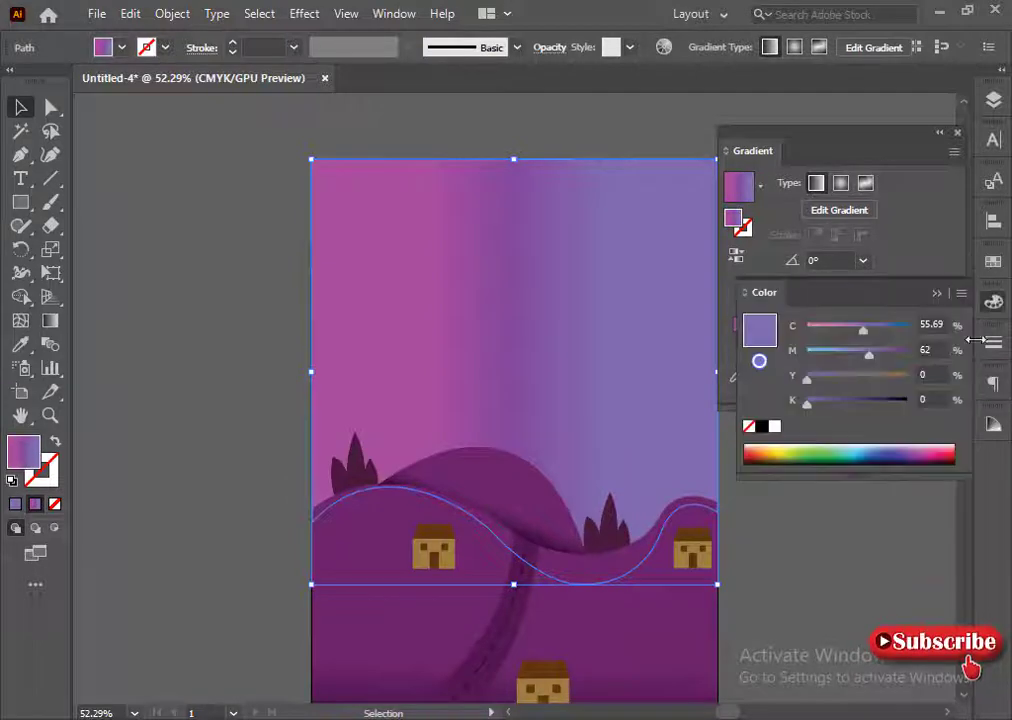
pyautogui.moveTo(858, 378); pyautogui.dragTo(849, 378)
pyautogui.click(804, 481)
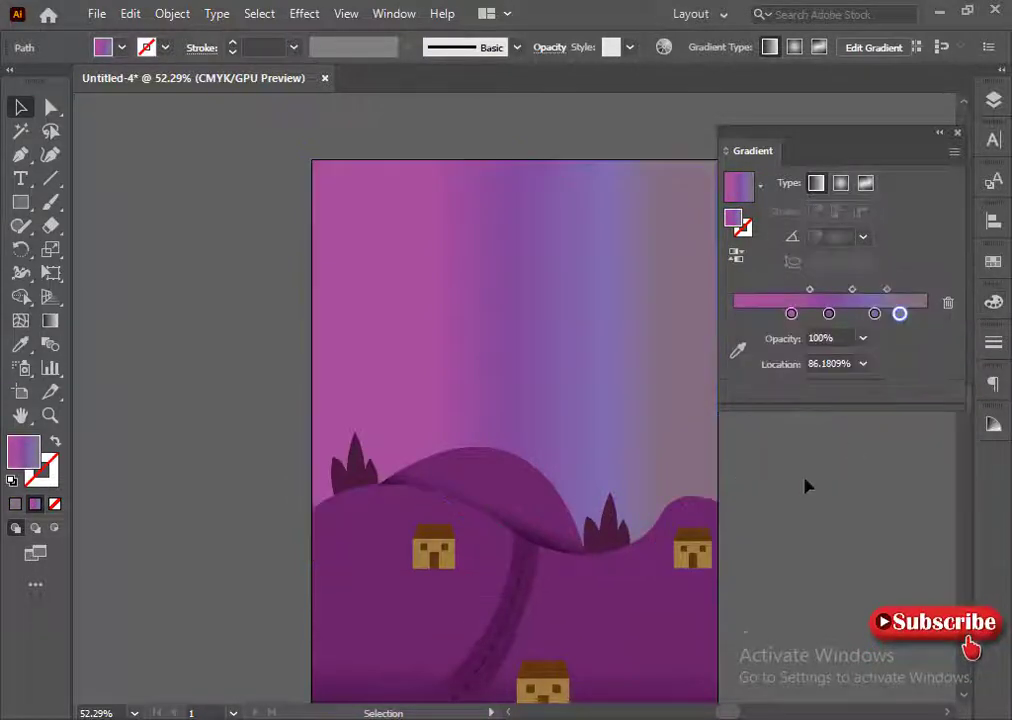
# - Run the sky's linear gradient vertically at -90° from its upper edge to just above the hills and move its colour stops closer to the start
pyautogui.click(358, 234)
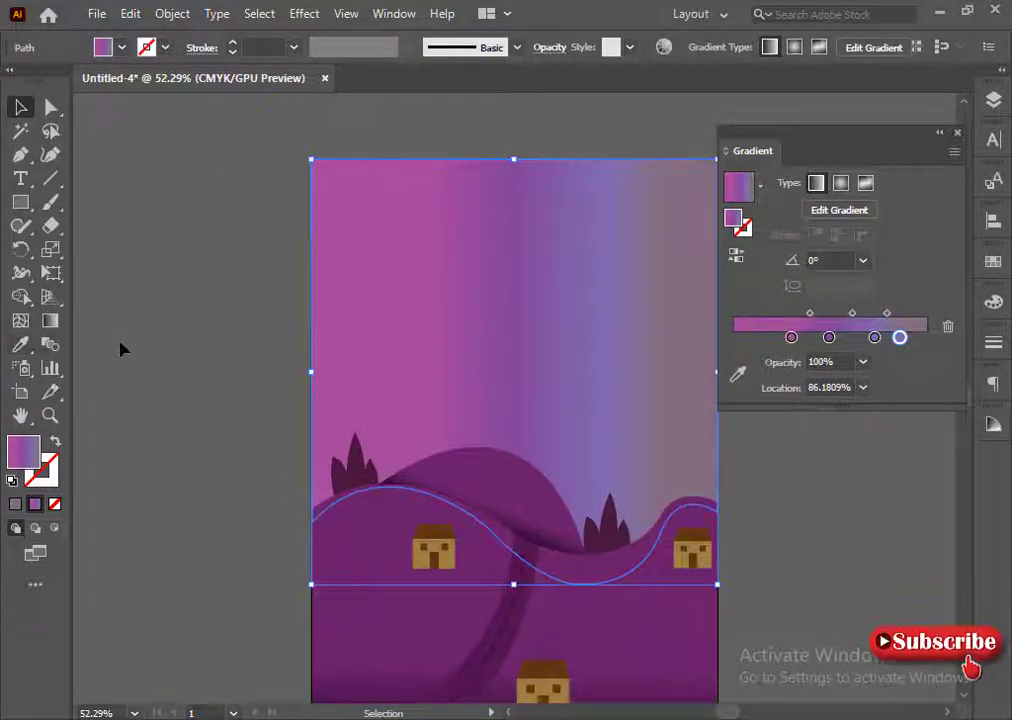
pyautogui.click(50, 320)
pyautogui.moveTo(514, 160); pyautogui.dragTo(514, 417)
pyautogui.moveTo(791, 313)
pyautogui.mouseDown()
pyautogui.moveTo(751, 316)
pyautogui.moveTo(785, 322)
pyautogui.mouseUp()
pyautogui.moveTo(874, 316); pyautogui.dragTo(833, 317)
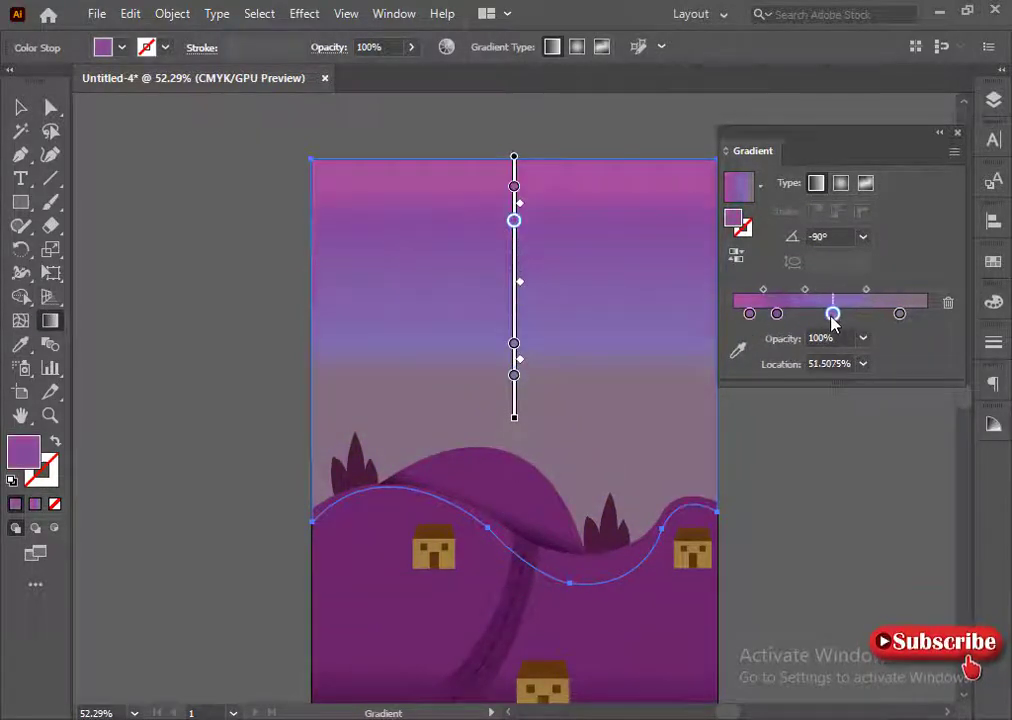
# - Try an extra stop in the sky gradient and different spacing for its pink, purple and blue-violet stops
pyautogui.click(870, 318)
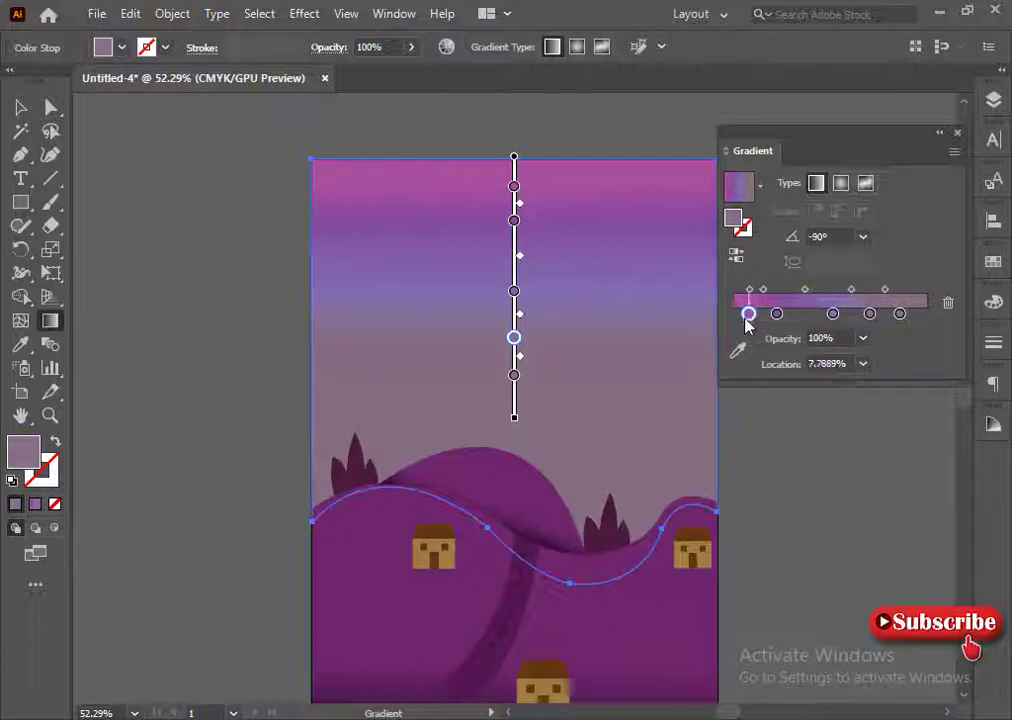
pyautogui.moveTo(748, 315); pyautogui.dragTo(762, 316)
pyautogui.moveTo(833, 314)
pyautogui.mouseDown()
pyautogui.moveTo(800, 316)
pyautogui.moveTo(825, 316)
pyautogui.mouseUp()
pyautogui.click(872, 321)
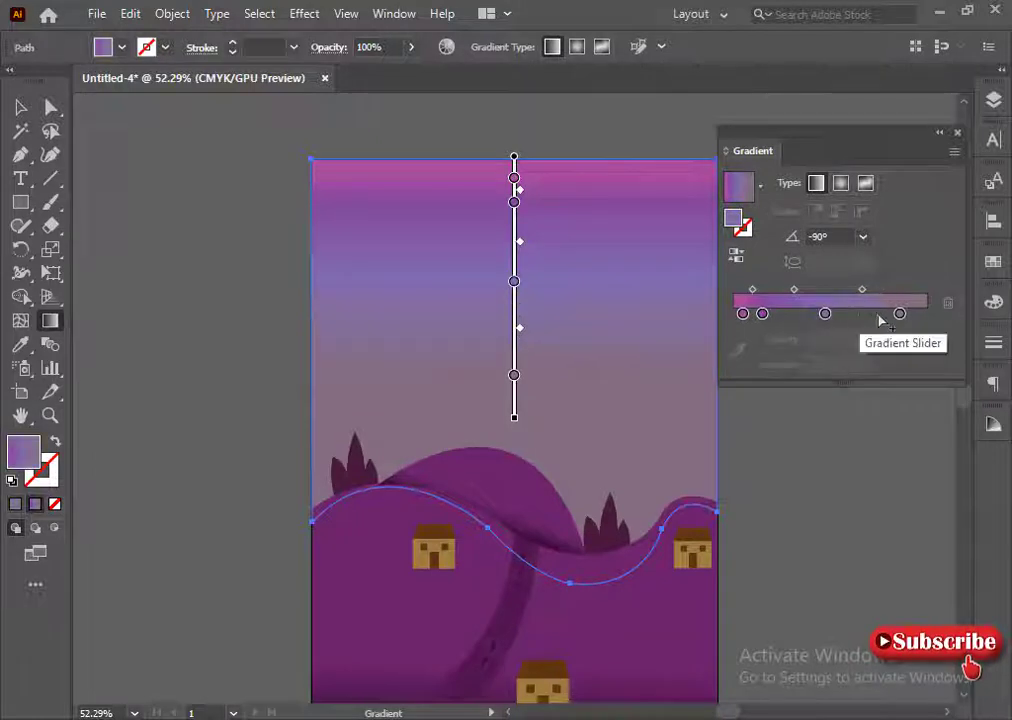
pyautogui.click(752, 316)
pyautogui.moveTo(762, 316)
pyautogui.mouseDown()
pyautogui.moveTo(787, 316)
pyautogui.moveTo(755, 317)
pyautogui.mouseUp()
pyautogui.hotkey('ctrl', 'z')
pyautogui.click(755, 316)
pyautogui.hotkey('ctrl', 'z')
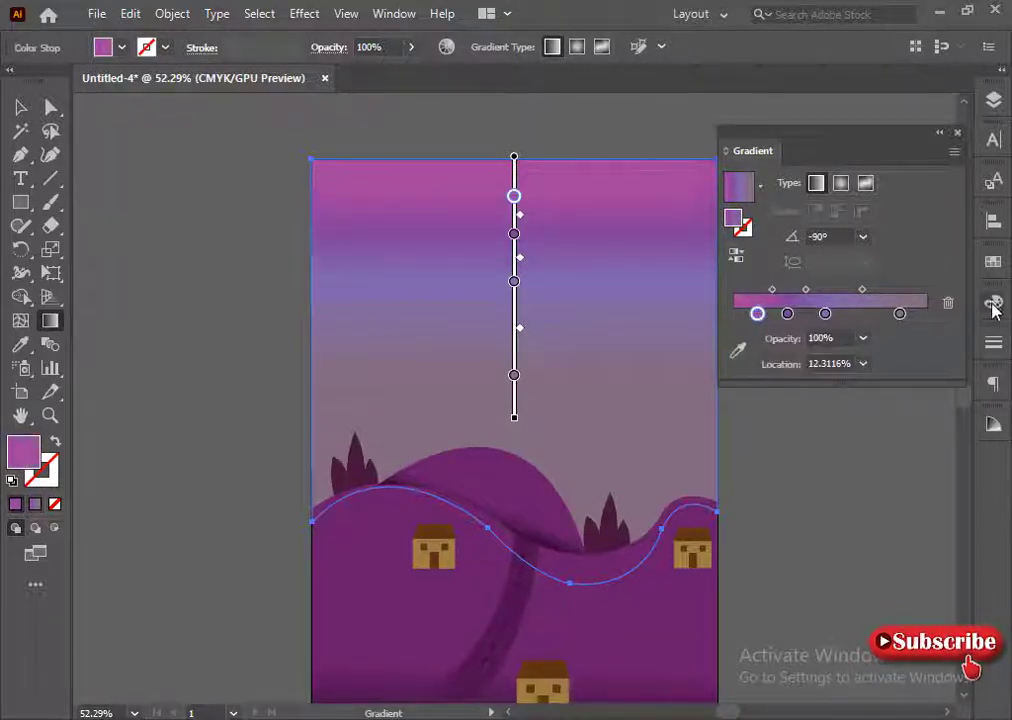
# - Lighten the sky gradient's pink first stop to M 74 and remove the purple and blue-violet stops from the middle
pyautogui.click(992, 303)
pyautogui.moveTo(890, 356); pyautogui.dragTo(881, 354)
pyautogui.click(992, 302)
pyautogui.click(793, 316)
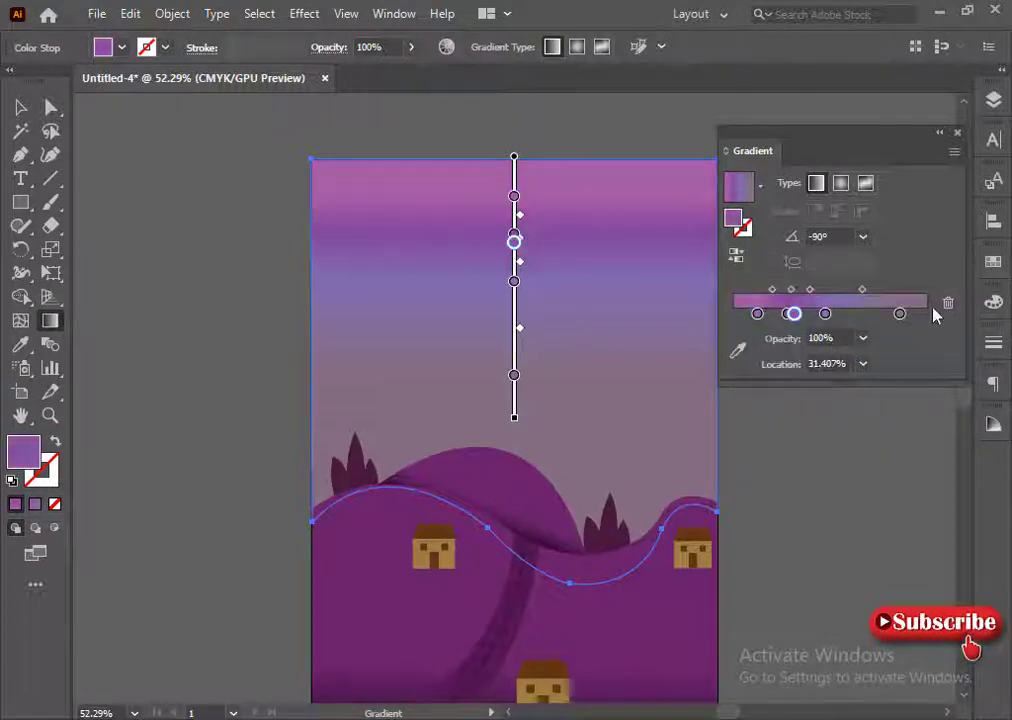
pyautogui.hotkey('ctrl', 'z')
pyautogui.click(788, 315)
pyautogui.moveTo(788, 315); pyautogui.dragTo(792, 365)
pyautogui.moveTo(825, 315); pyautogui.dragTo(830, 365)
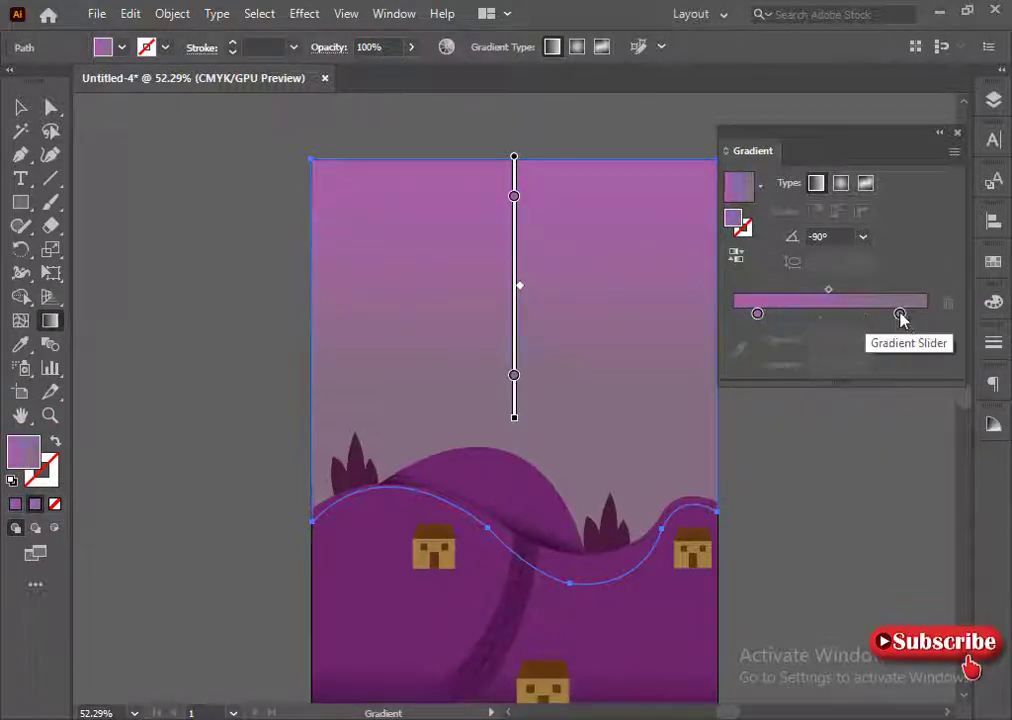
# - Move the sky gradient's pink stop to about 9%, shift the mauve stop near the middle, and add a third stop at about 75%
pyautogui.moveTo(757, 316); pyautogui.dragTo(752, 316)
pyautogui.moveTo(900, 315); pyautogui.dragTo(839, 315)
pyautogui.click(879, 315)
# - Recolour the sky gradient's third stop to a dusty brown of about C 49, M 66, Y 67, K 0 and switch the colour sliders to HSB
pyautogui.click(992, 302)
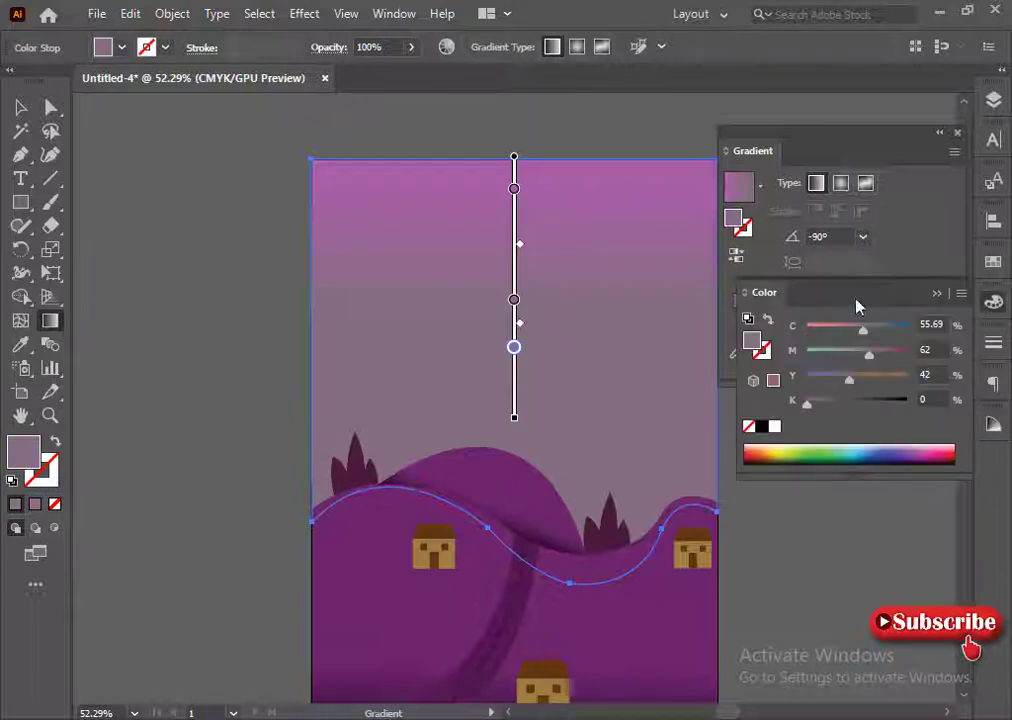
pyautogui.moveTo(882, 383); pyautogui.dragTo(884, 381)
pyautogui.moveTo(869, 353); pyautogui.dragTo(856, 331)
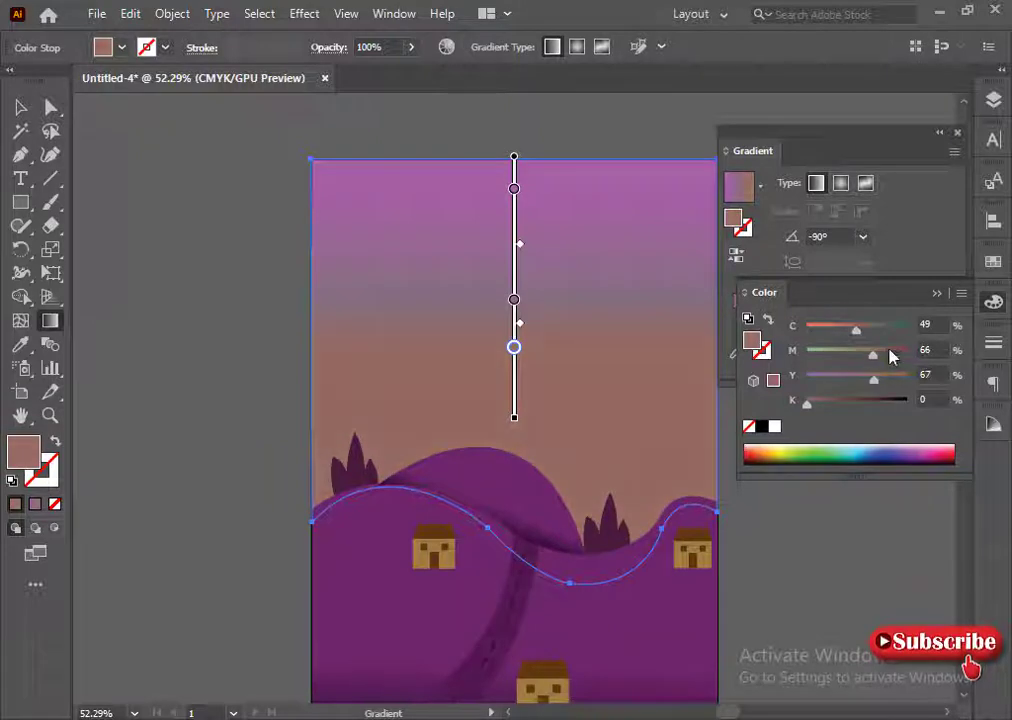
pyautogui.click(935, 295)
pyautogui.click(994, 303)
pyautogui.click(960, 292)
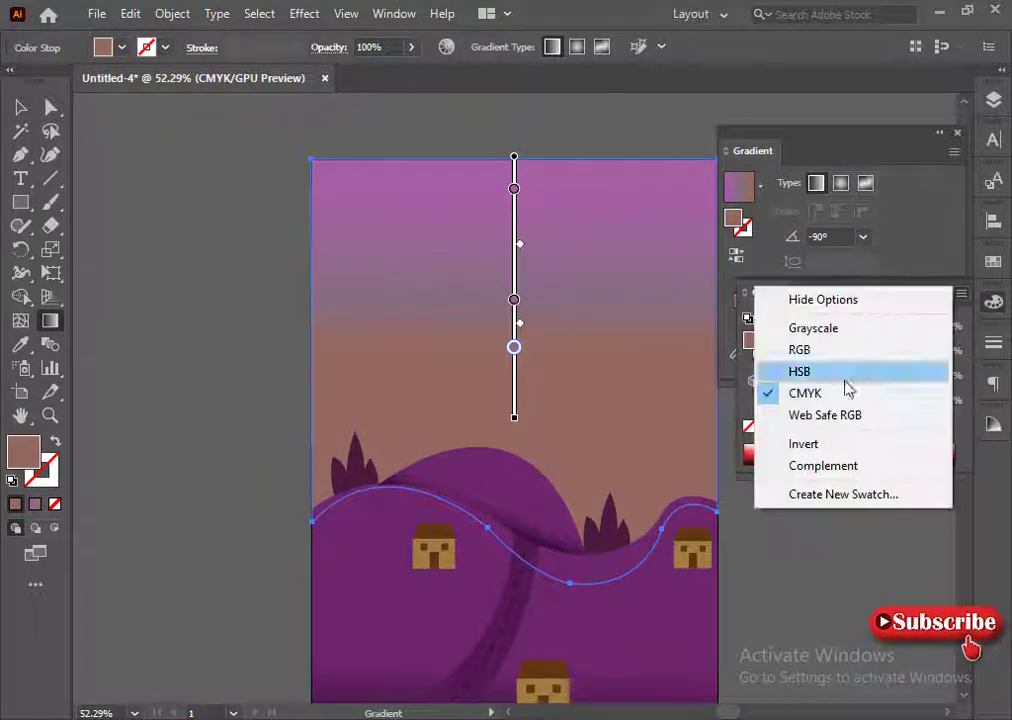
pyautogui.click(818, 371)
pyautogui.click(936, 294)
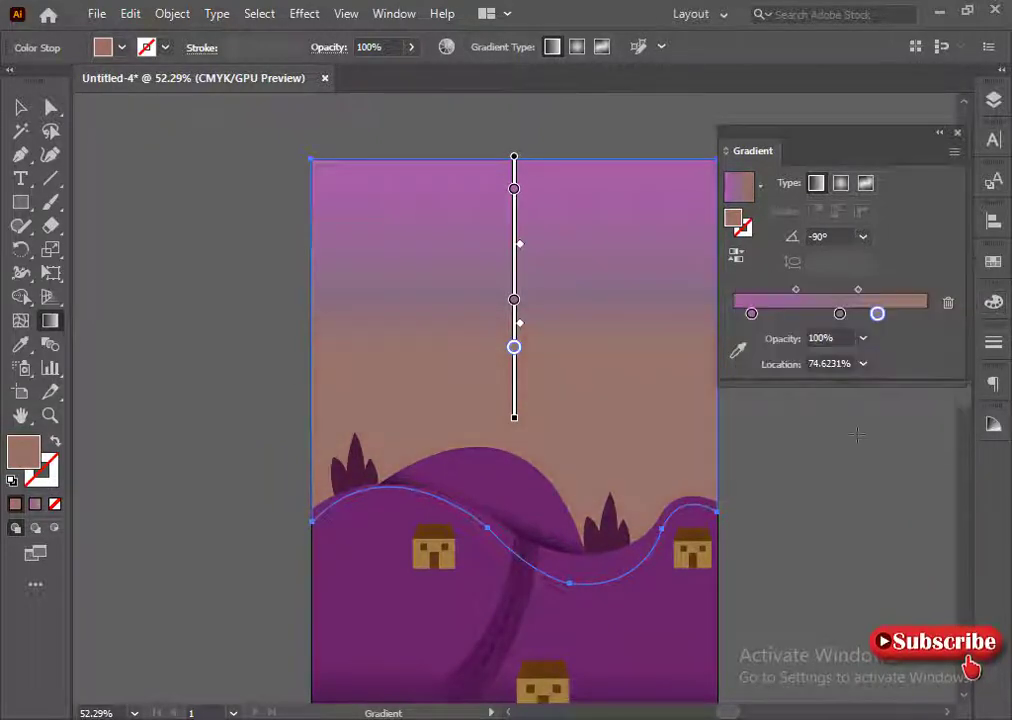
# - Deselect the sky and dock the floating Gradient panel with the other collapsed panels
pyautogui.click(20, 107)
pyautogui.click(305, 413)
pyautogui.click(939, 132)
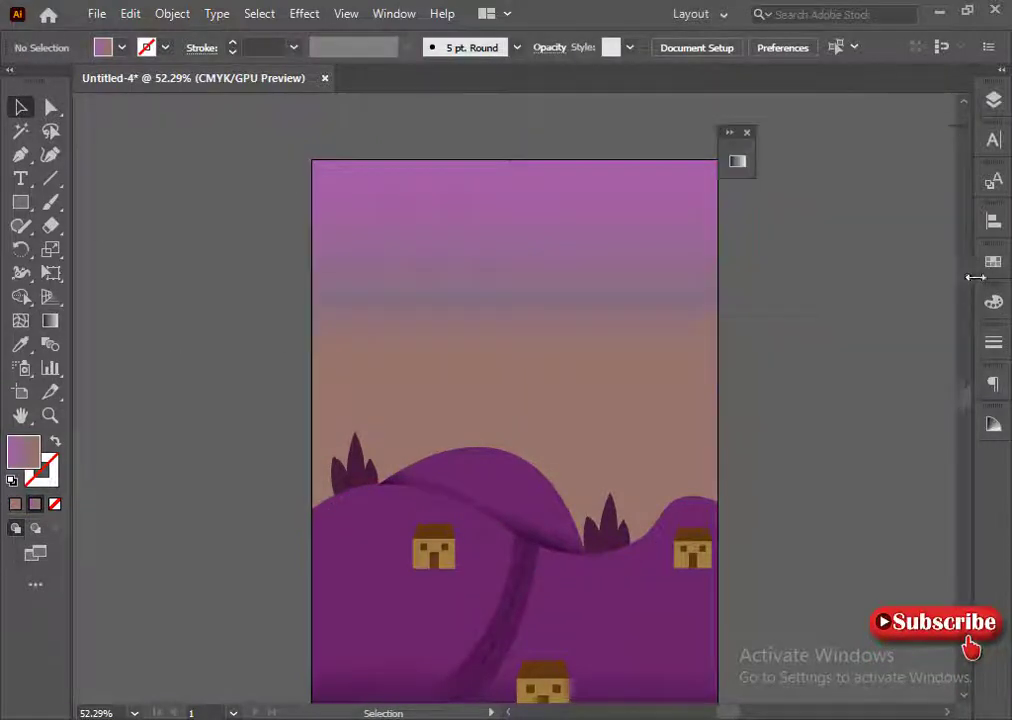
pyautogui.click(994, 303)
pyautogui.moveTo(725, 147); pyautogui.dragTo(968, 471)
pyautogui.click(933, 293)
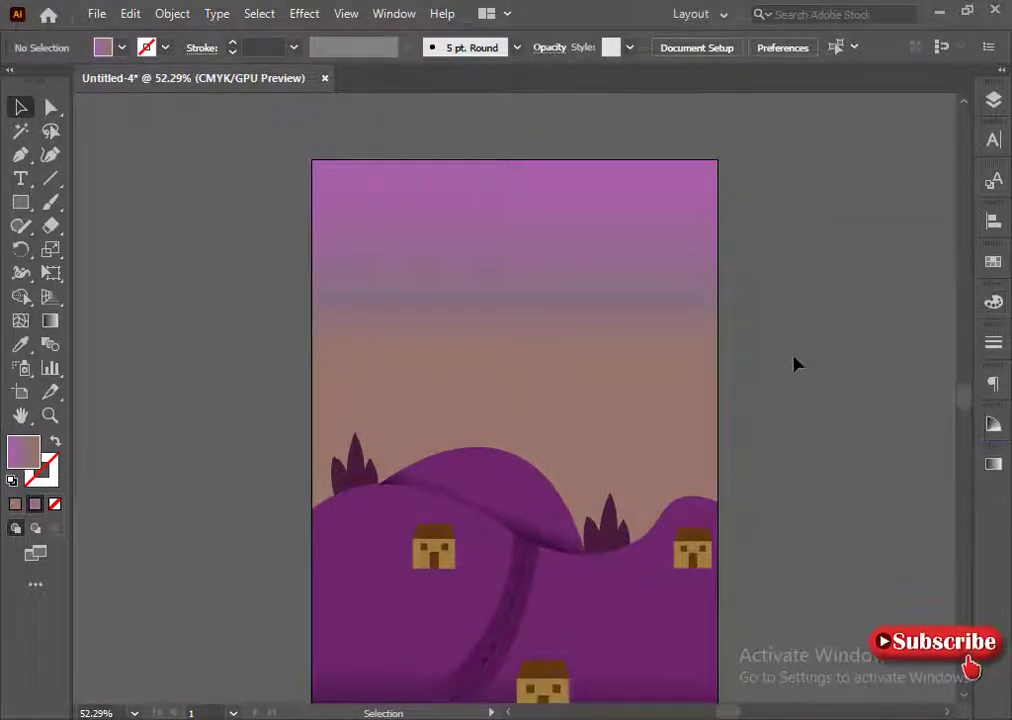
# - Draw a large upright ellipse for the sun over the central hill and shift it slightly right and down
pyautogui.moveTo(24, 208); pyautogui.dragTo(102, 248)
pyautogui.moveTo(427, 336); pyautogui.dragTo(600, 553)
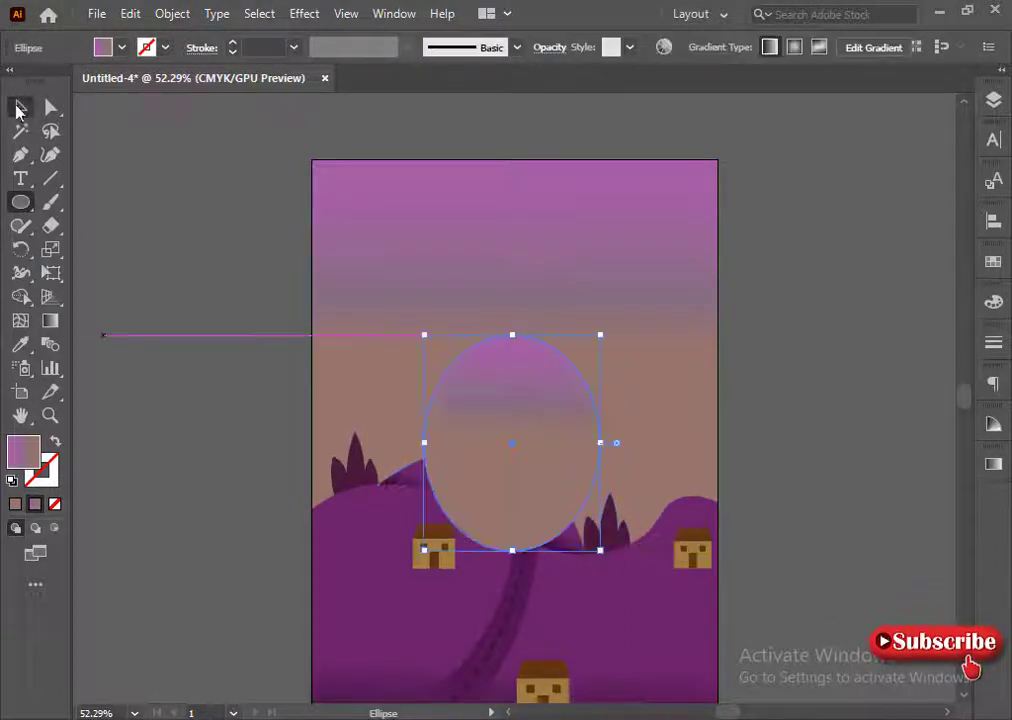
pyautogui.press('v')
pyautogui.moveTo(535, 499)
pyautogui.mouseDown()
pyautogui.moveTo(549, 459)
pyautogui.moveTo(569, 501)
pyautogui.moveTo(537, 494)
pyautogui.mouseUp()
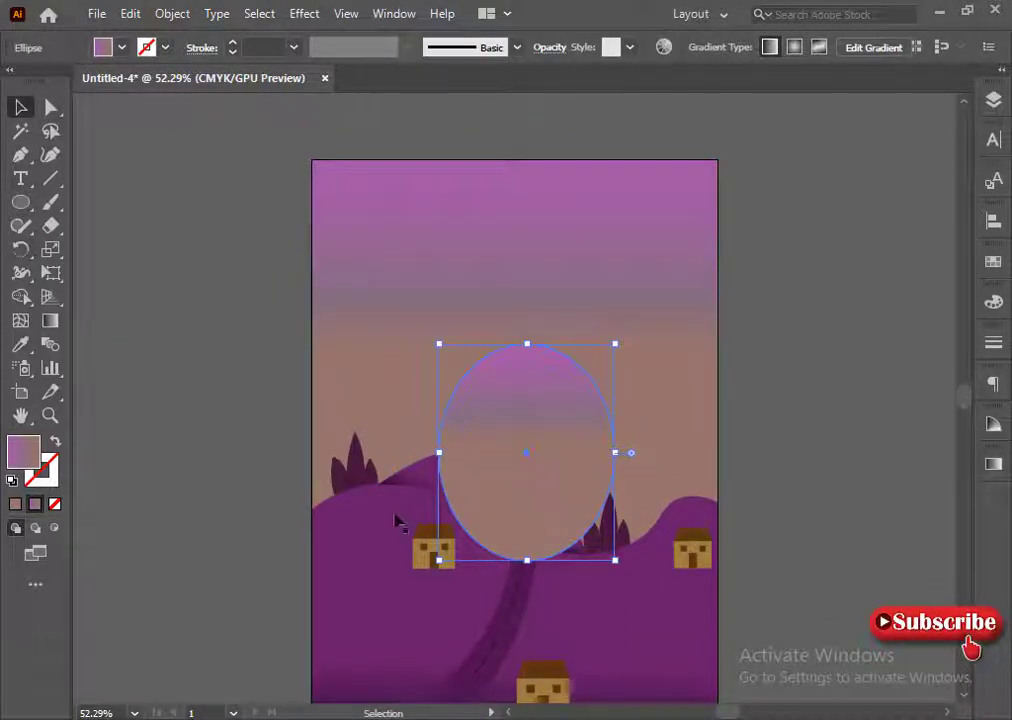
# - Fill the sun ellipse with a solid yellow-orange, adjusting the colour with CMYK sliders
pyautogui.click(993, 302)
pyautogui.click(771, 456)
pyautogui.click(961, 294)
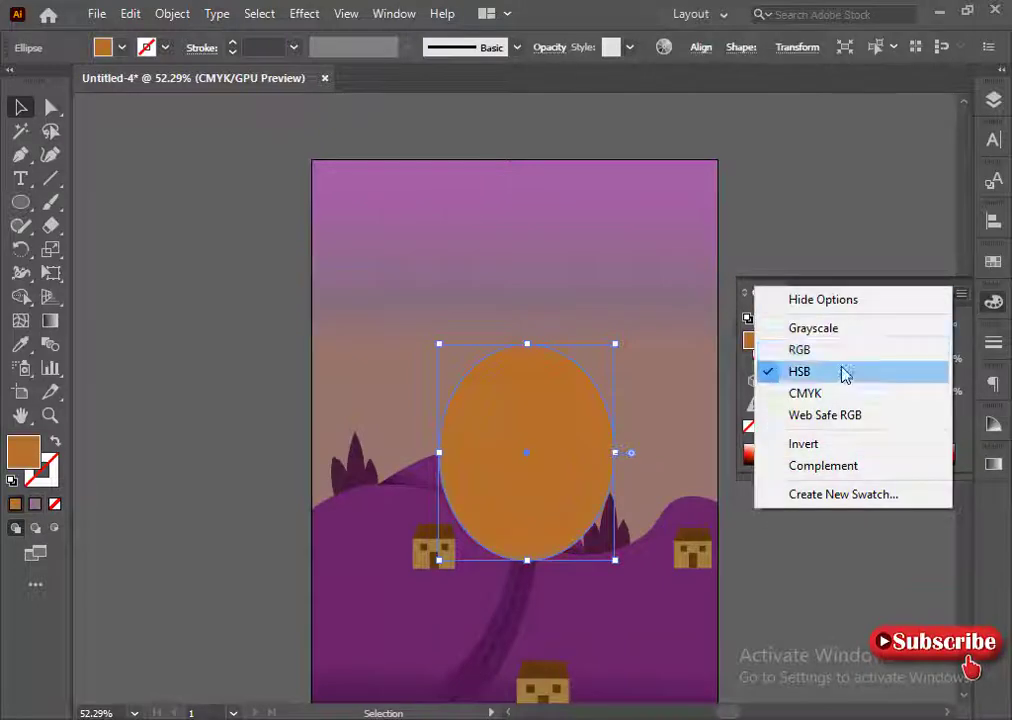
pyautogui.click(845, 372)
pyautogui.click(961, 294)
pyautogui.click(849, 391)
pyautogui.moveTo(867, 355); pyautogui.dragTo(845, 355)
pyautogui.click(961, 294)
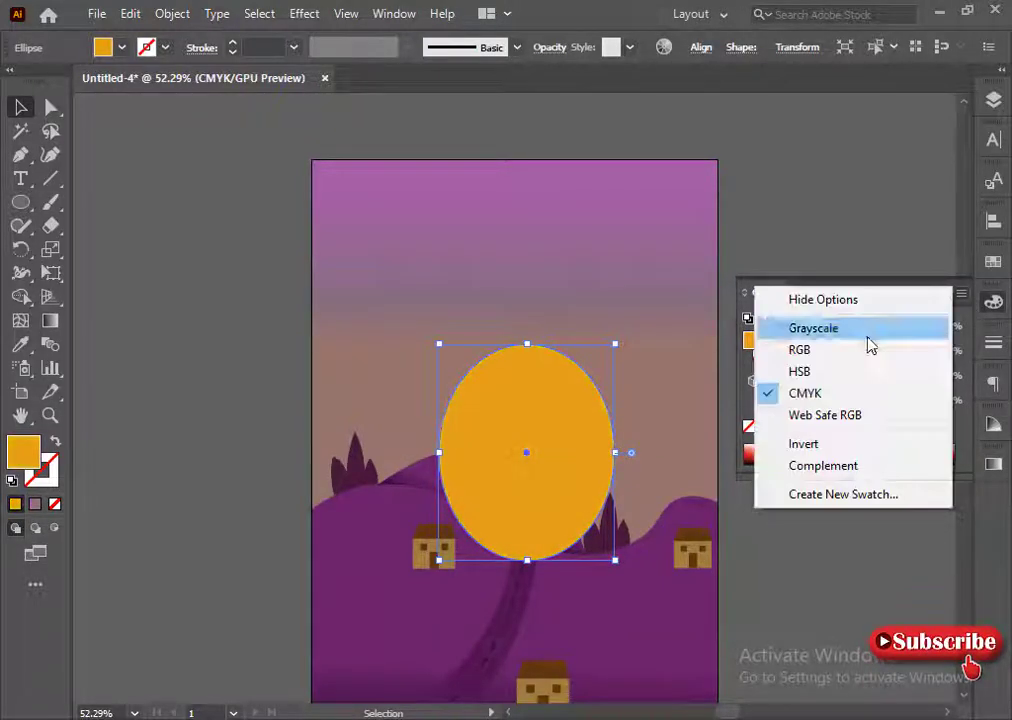
pyautogui.click(893, 368)
pyautogui.moveTo(897, 394)
pyautogui.mouseDown()
pyautogui.moveTo(910, 394)
pyautogui.moveTo(883, 398)
pyautogui.moveTo(895, 401)
pyautogui.mouseUp()
# - Apply a linear gradient to the sun and keep only its pink and orange stops
pyautogui.click(993, 463)
pyautogui.click(800, 625)
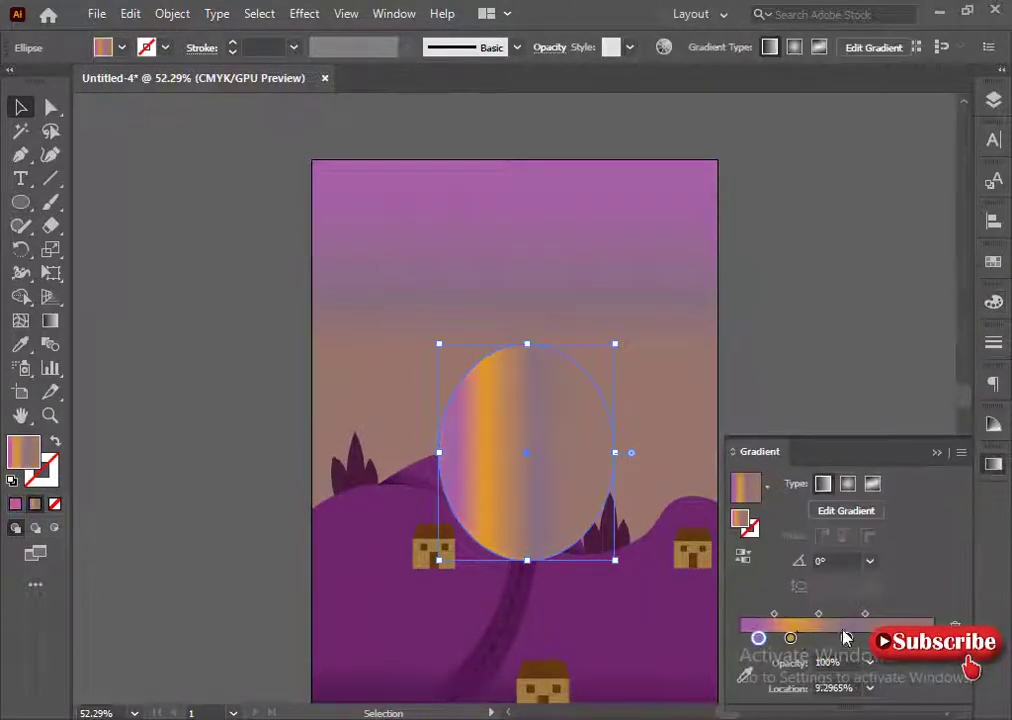
pyautogui.moveTo(847, 637); pyautogui.dragTo(757, 678)
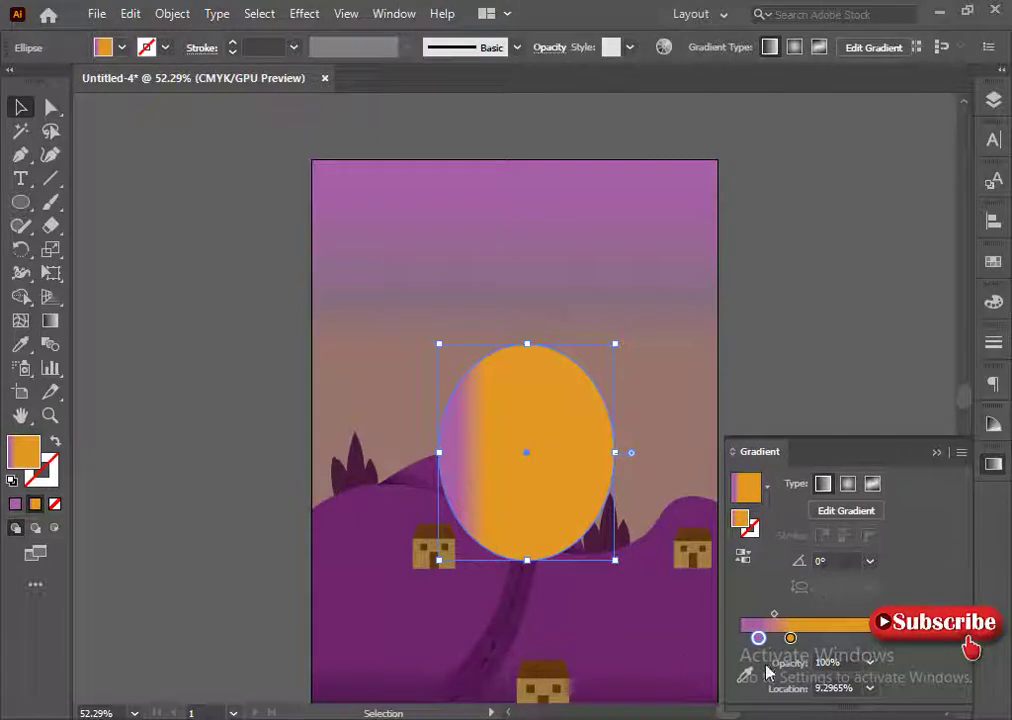
# - Recolour the sun gradient's pink stop to a darker orange using CMYK sliders
pyautogui.click(994, 303)
pyautogui.click(962, 293)
pyautogui.click(836, 394)
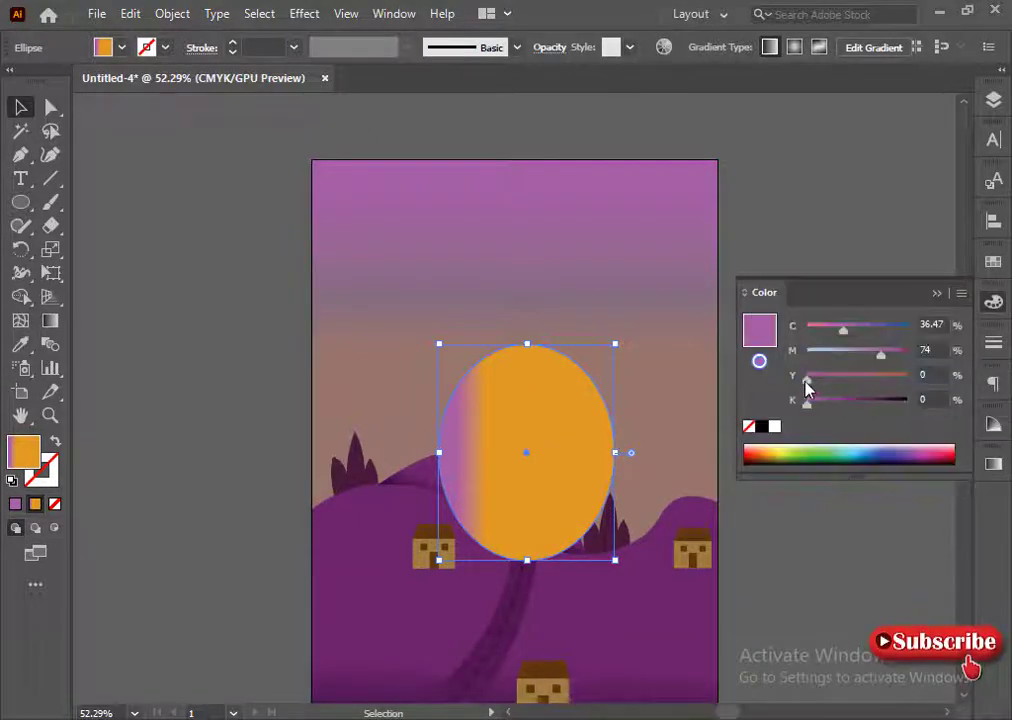
pyautogui.moveTo(807, 382); pyautogui.dragTo(867, 357)
pyautogui.moveTo(843, 330); pyautogui.dragTo(825, 331)
pyautogui.moveTo(867, 356)
pyautogui.mouseDown()
pyautogui.moveTo(830, 343)
pyautogui.moveTo(875, 354)
pyautogui.mouseUp()
pyautogui.click(937, 293)
pyautogui.click(992, 465)
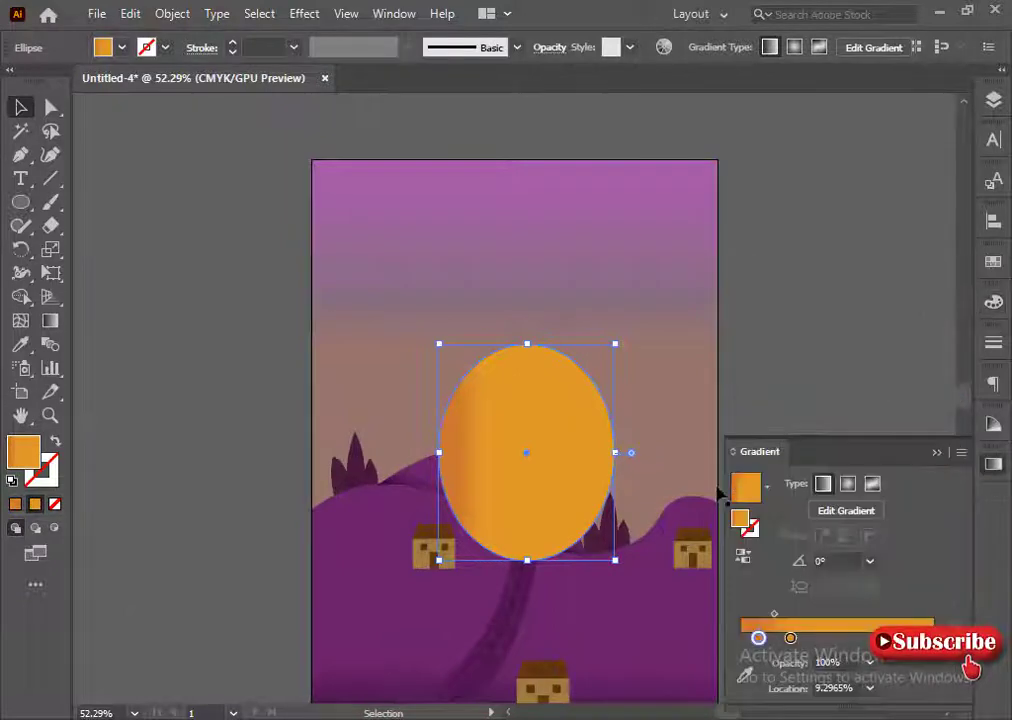
# - Move the sun gradient's light orange stop to about 58.5% and run the gradient downward through the ellipse at about -105.7°
pyautogui.moveTo(792, 639); pyautogui.dragTo(851, 640)
pyautogui.click(50, 322)
pyautogui.moveTo(553, 367); pyautogui.dragTo(498, 552)
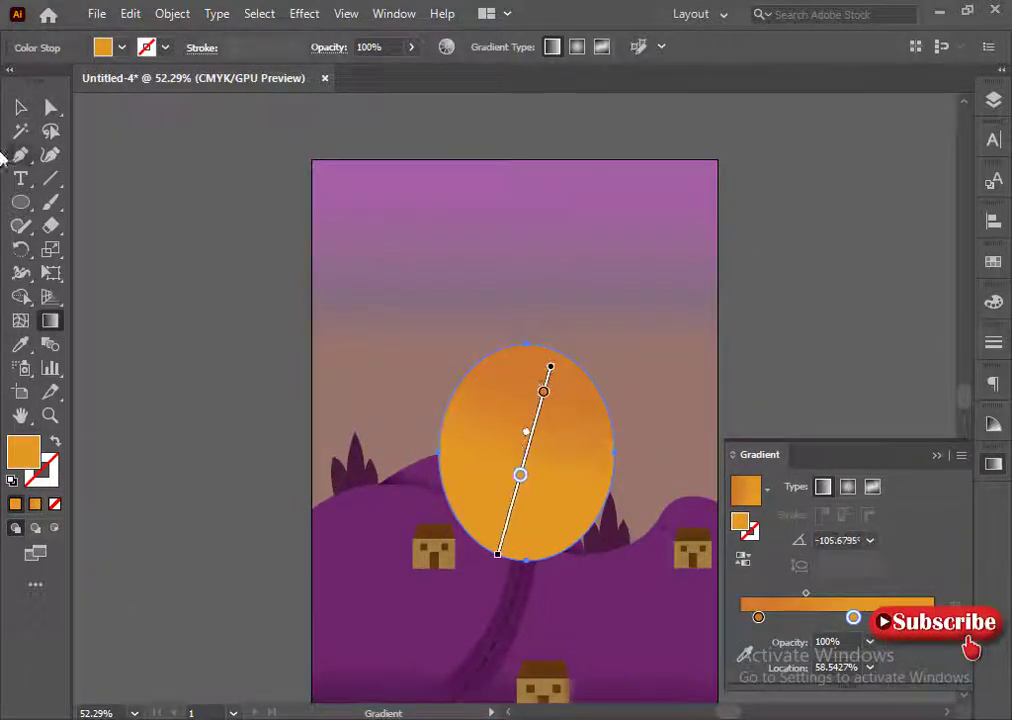
pyautogui.click(20, 108)
pyautogui.click(110, 355)
# - Send the sun to the back and the sky behind it, so the sun sits between the sky and hills
pyautogui.rightClick(531, 429)
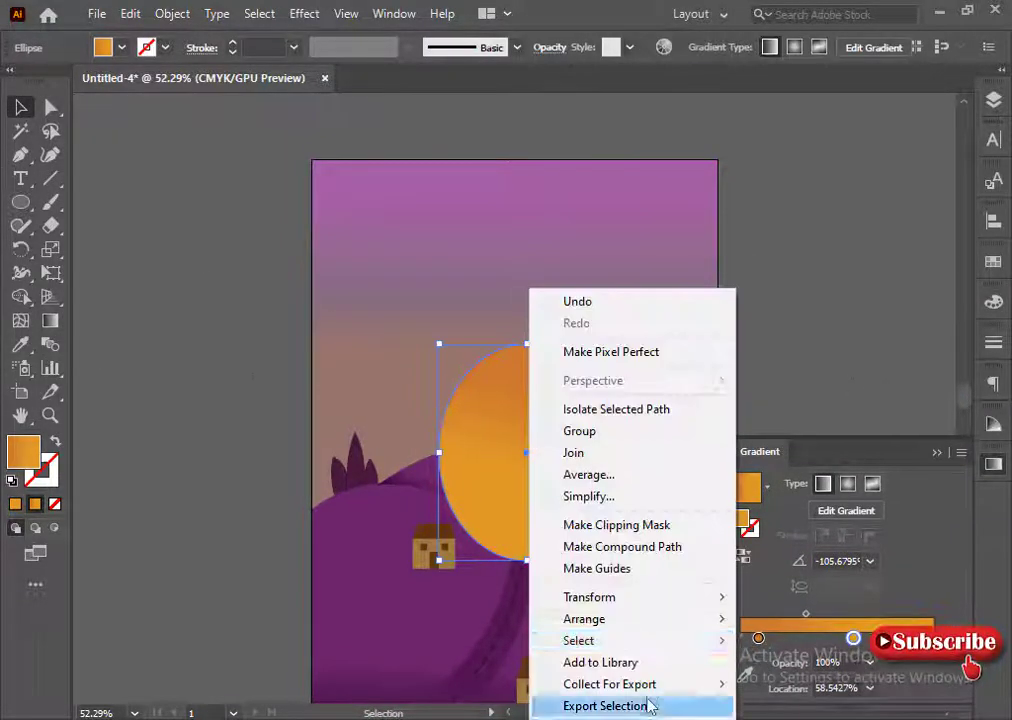
pyautogui.moveTo(645, 619)
pyautogui.click(795, 683)
pyautogui.rightClick(497, 453)
pyautogui.click(748, 384)
pyautogui.click(281, 386)
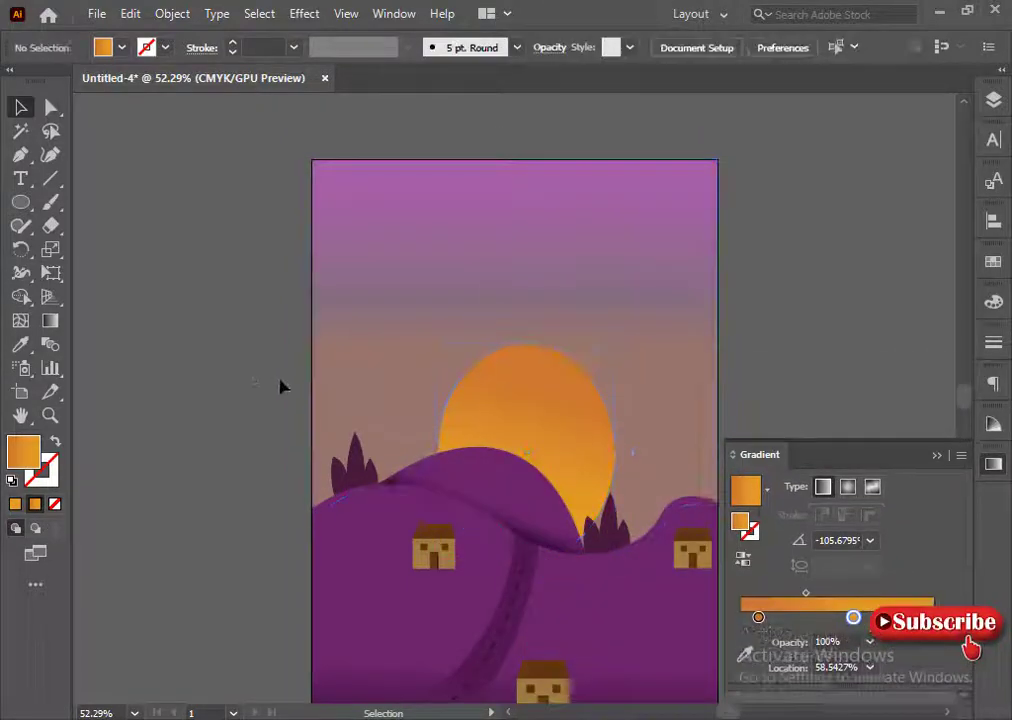
# - Move the sun slightly left behind the central hill, nudge it upward, and deselect it
pyautogui.moveTo(527, 415); pyautogui.dragTo(501, 424)
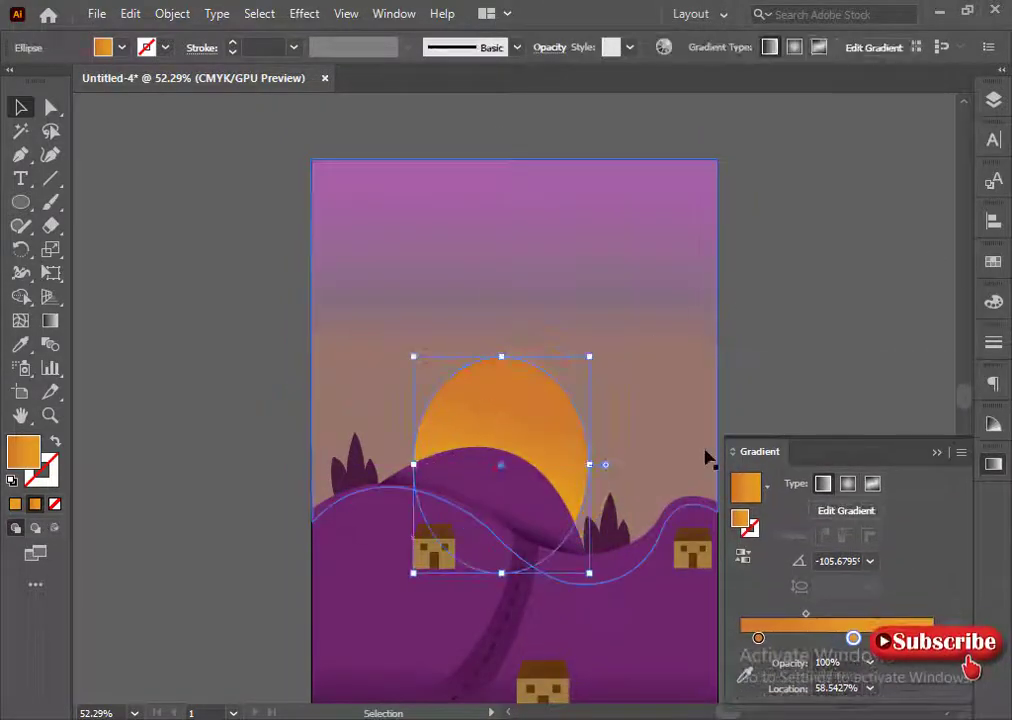
pyautogui.click(919, 440)
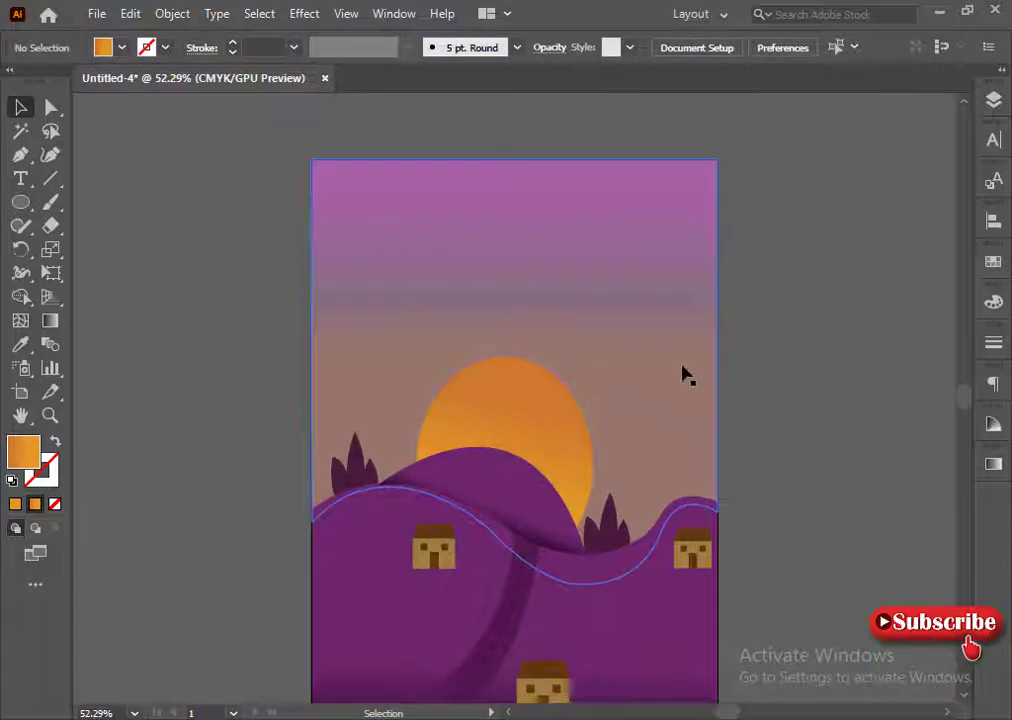
pyautogui.click(20, 154)
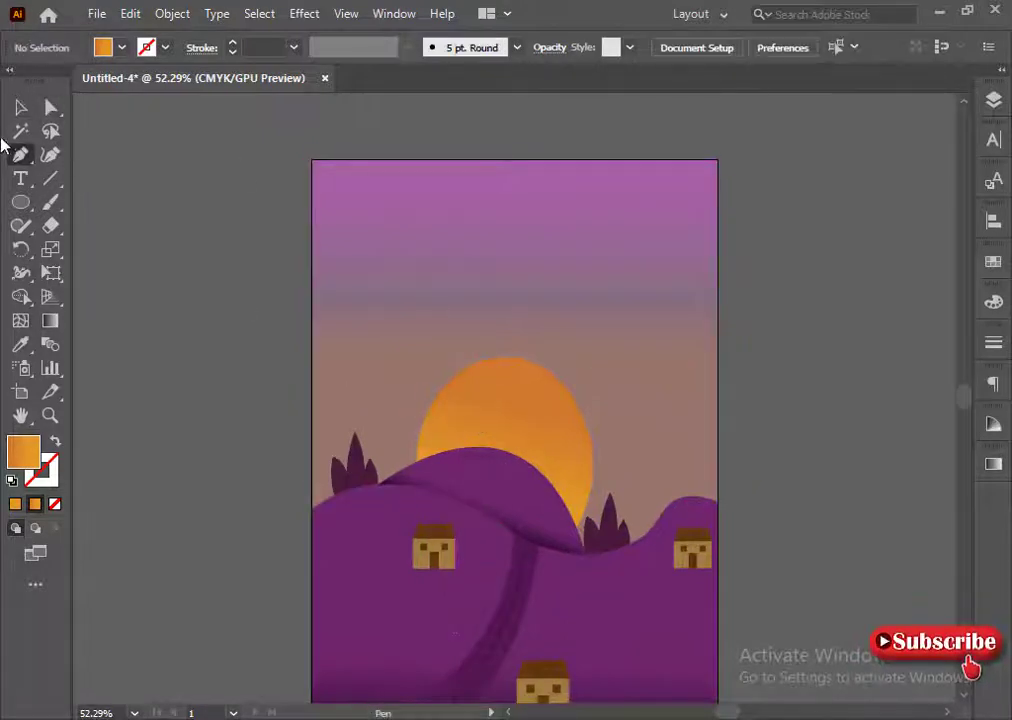
pyautogui.click(20, 107)
pyautogui.click(568, 449)
pyautogui.press('Up')
pyautogui.press('Up')
pyautogui.press('Up')
pyautogui.press('Up')
pyautogui.press('Up')
pyautogui.press('Up')
pyautogui.press('Up')
pyautogui.press('Up')
pyautogui.press('Up')
pyautogui.press('Up')
pyautogui.press('Up')
pyautogui.press('Up')
pyautogui.press('Up')
pyautogui.press('Up')
pyautogui.press('Up')
pyautogui.press('Up')
pyautogui.press('Up')
pyautogui.press('Up')
pyautogui.press('Up')
pyautogui.press('Up')
pyautogui.click(194, 329)
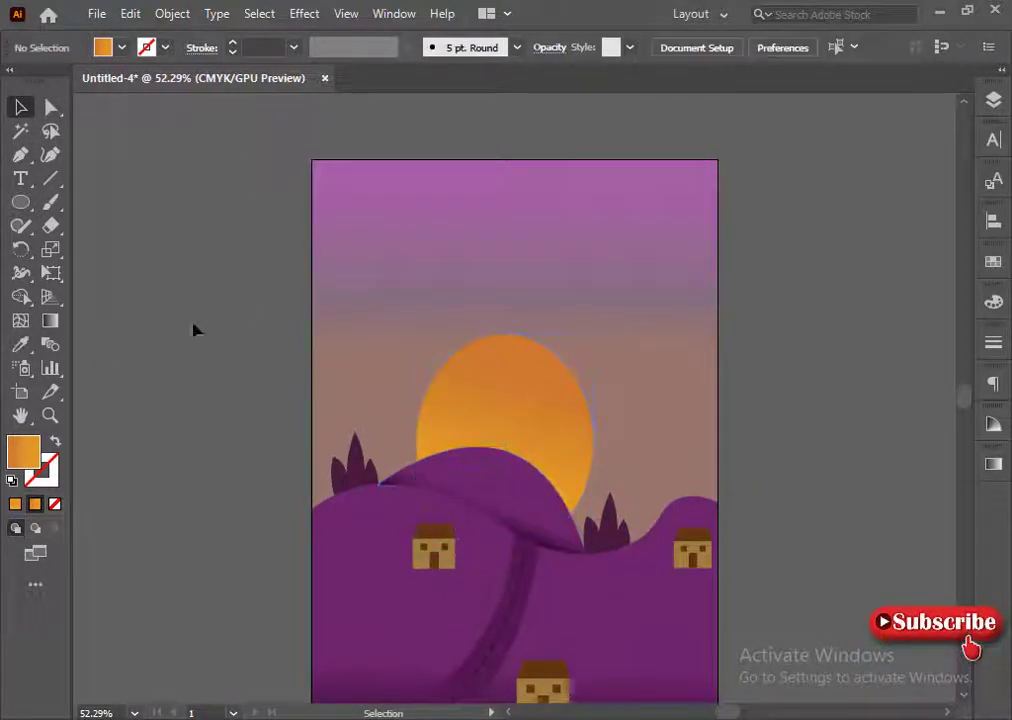
# - Draw a closed curved highlight shape over the upper right part of the sun with the Pen tool
pyautogui.click(463, 347)
pyautogui.moveTo(527, 432); pyautogui.dragTo(588, 472)
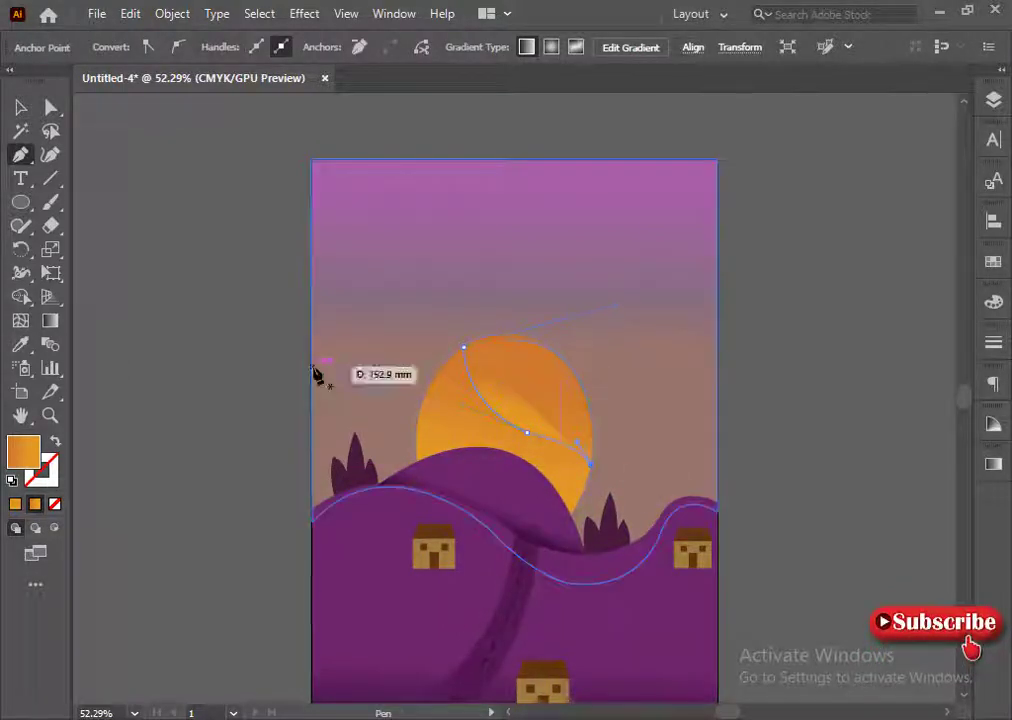
pyautogui.moveTo(549, 350); pyautogui.dragTo(490, 307)
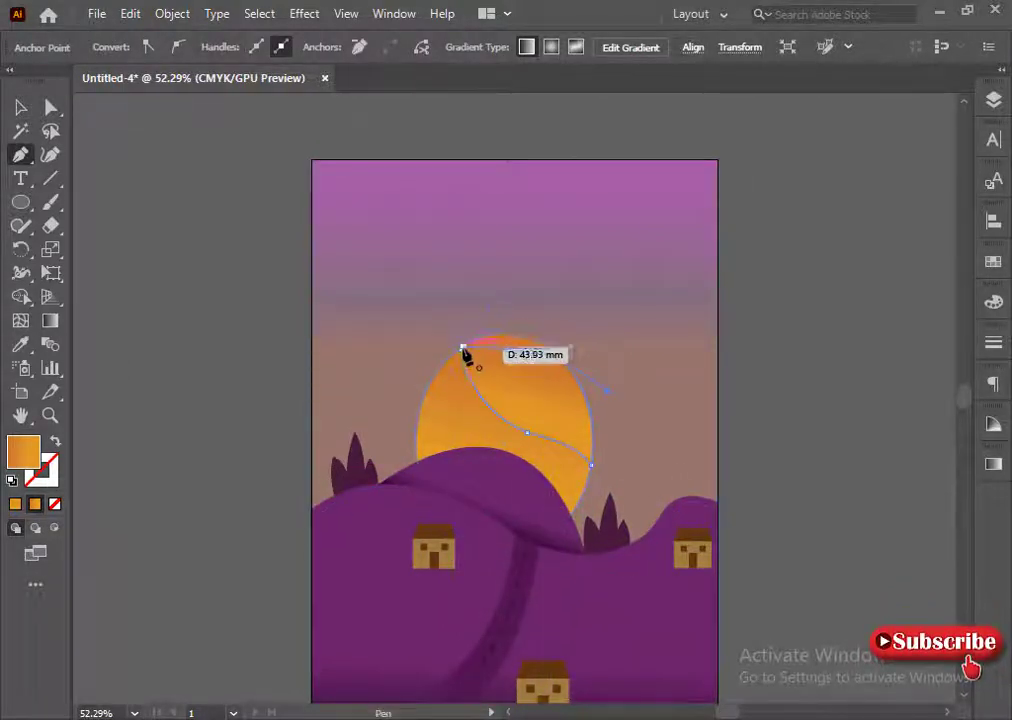
pyautogui.moveTo(463, 347); pyautogui.dragTo(419, 384)
pyautogui.moveTo(463, 347); pyautogui.dragTo(433, 360)
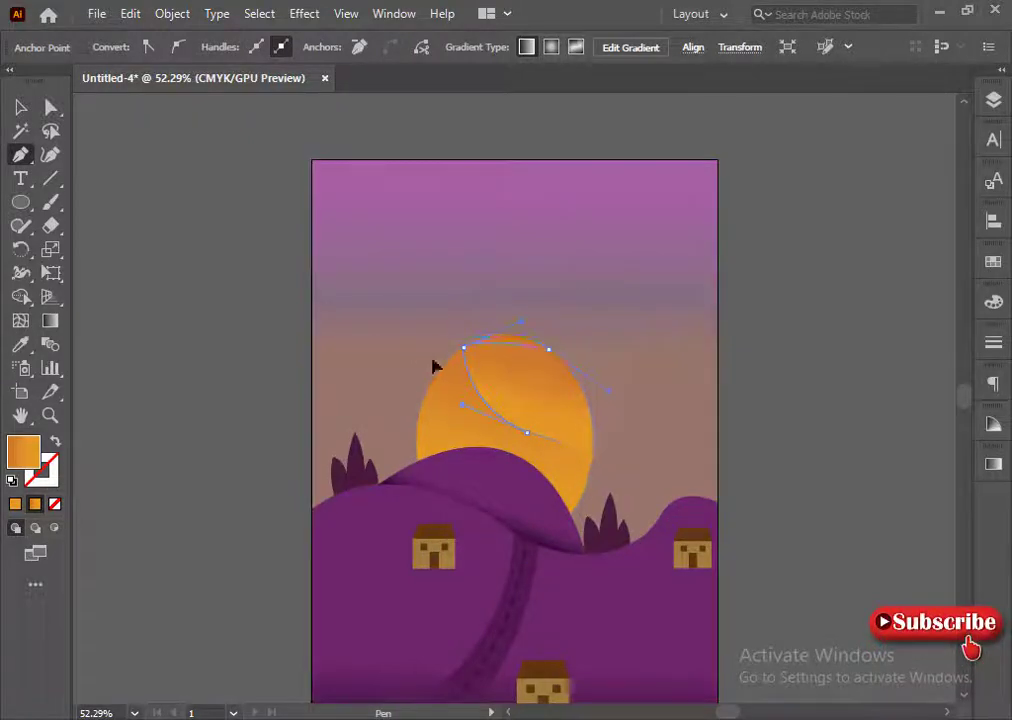
# - Remove the highlight shape's fill and adjust its upper curve handle to follow the sun's edge
pyautogui.click(55, 505)
pyautogui.press('a')
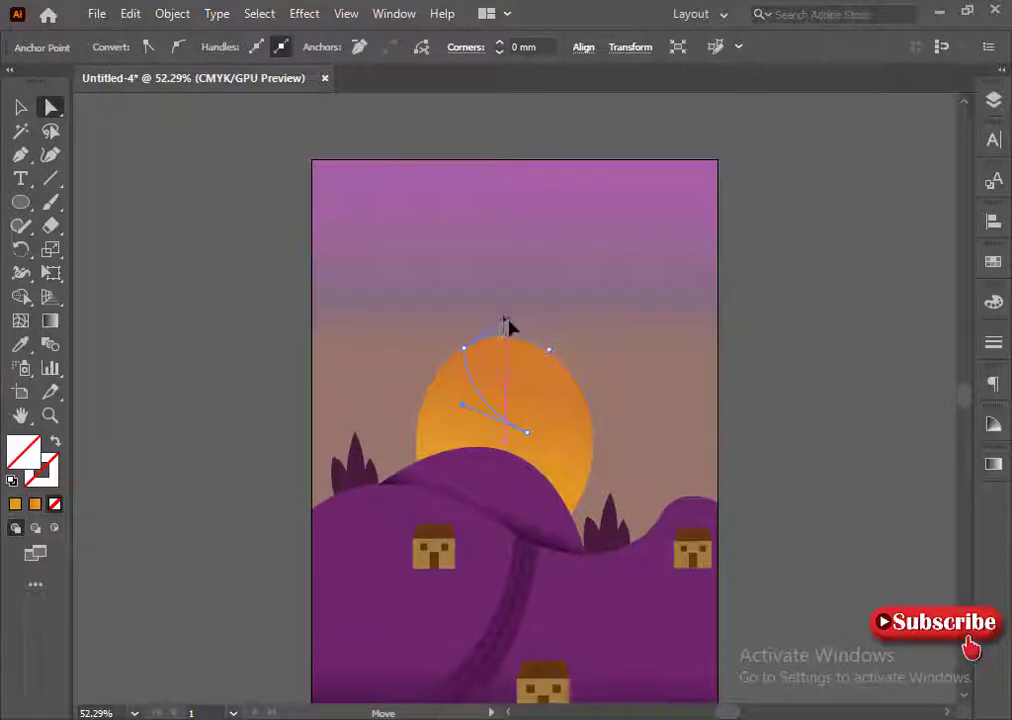
pyautogui.click(505, 320)
# - Fill the sun's highlight shape with white and select the whole shape
pyautogui.click(993, 301)
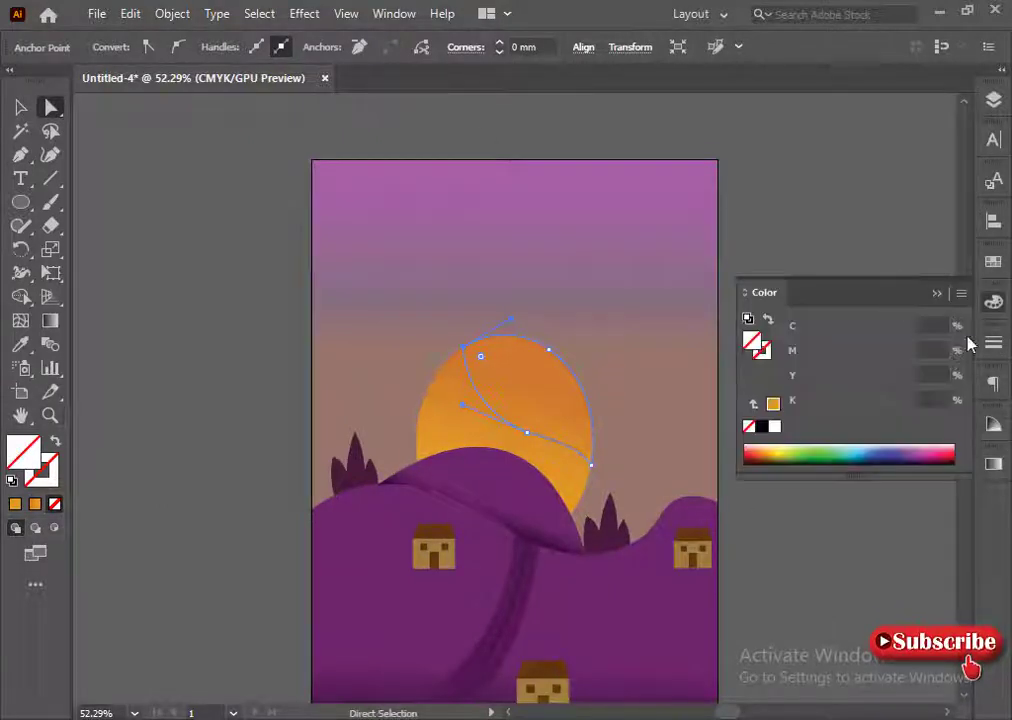
pyautogui.click(776, 426)
pyautogui.click(935, 292)
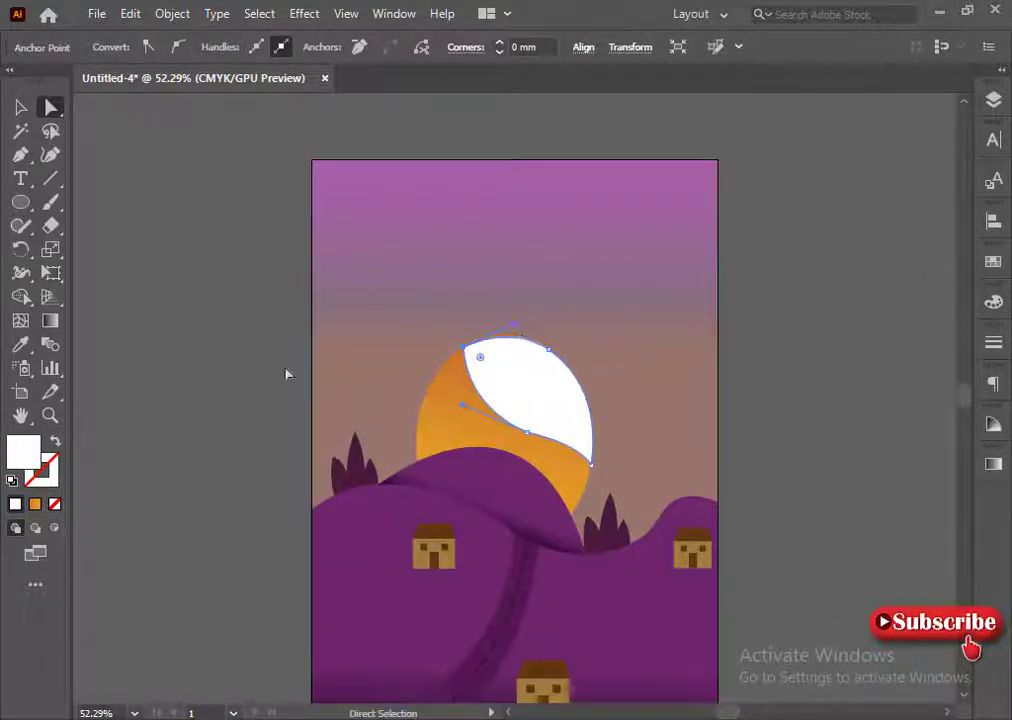
pyautogui.press('v')
pyautogui.click(537, 398)
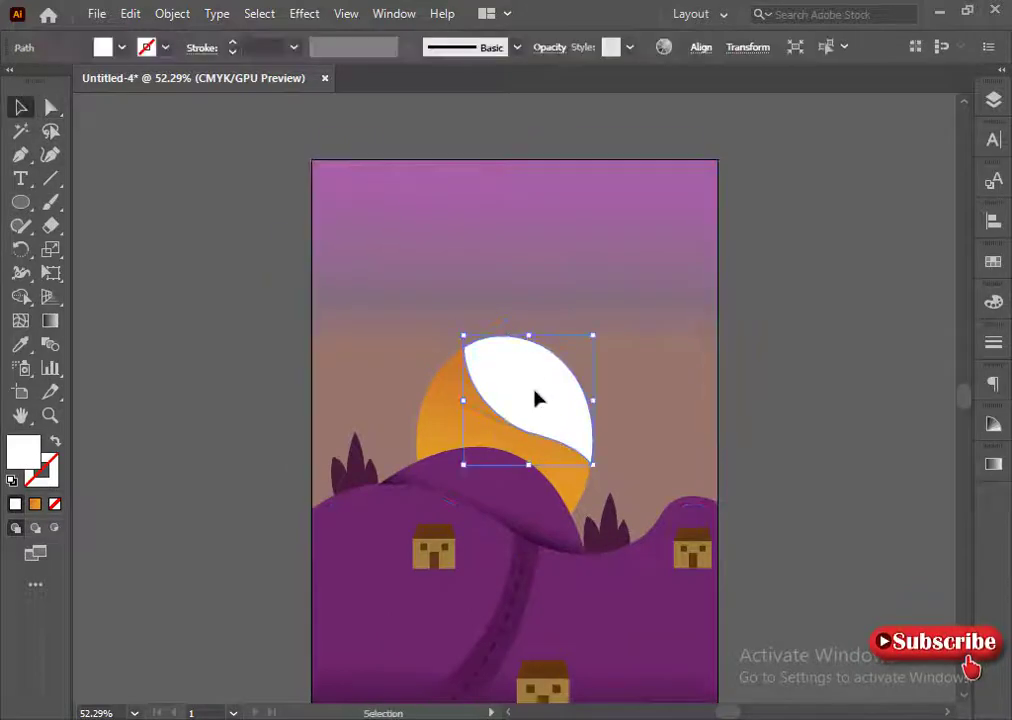
# - Lower the white sun highlight's opacity to 33% and nudge the sun together with its highlight slightly down
pyautogui.click(549, 47)
pyautogui.moveTo(538, 80); pyautogui.dragTo(490, 118)
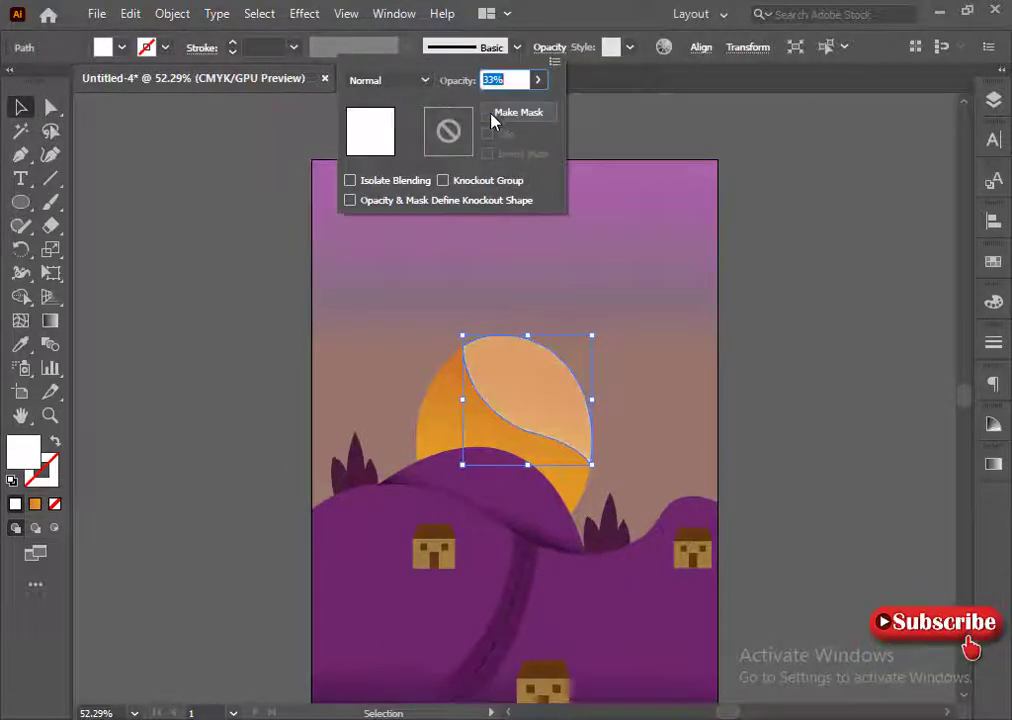
pyautogui.click(424, 425)
pyautogui.keyDown('shift'); pyautogui.click(508, 393); pyautogui.keyUp('shift')
pyautogui.hotkey('shift', 'Down')
pyautogui.hotkey('shift', 'Down')
pyautogui.click(270, 470)
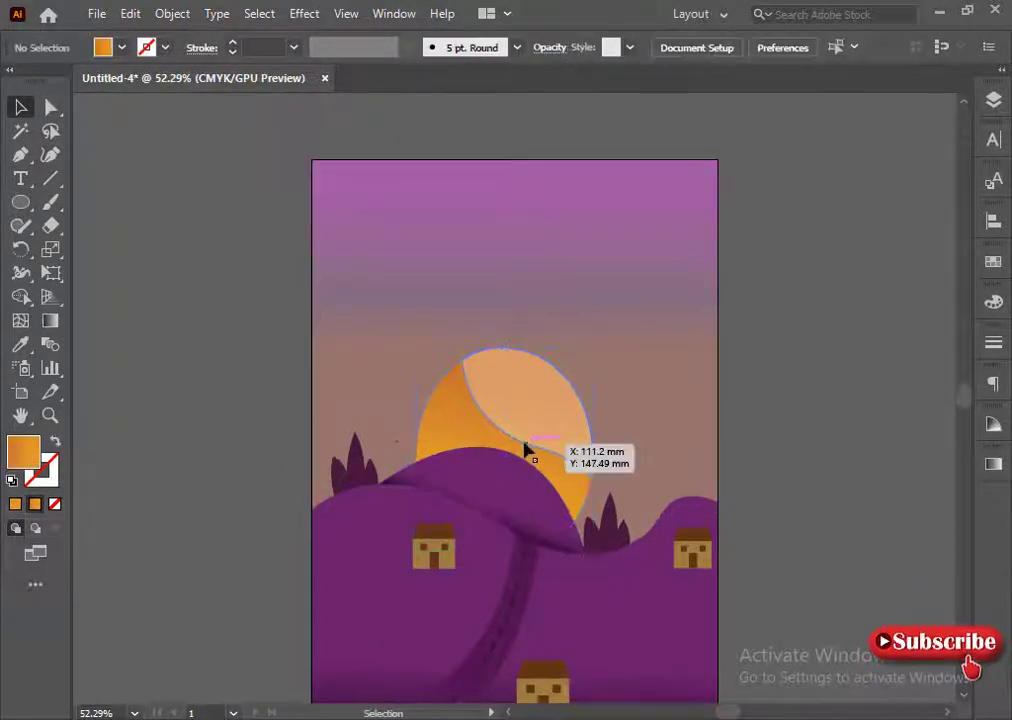
# - Select the highlight shape on the sun and set its opacity to 36%
pyautogui.click(524, 441)
pyautogui.press('a')
pyautogui.click(526, 443)
pyautogui.click(214, 302)
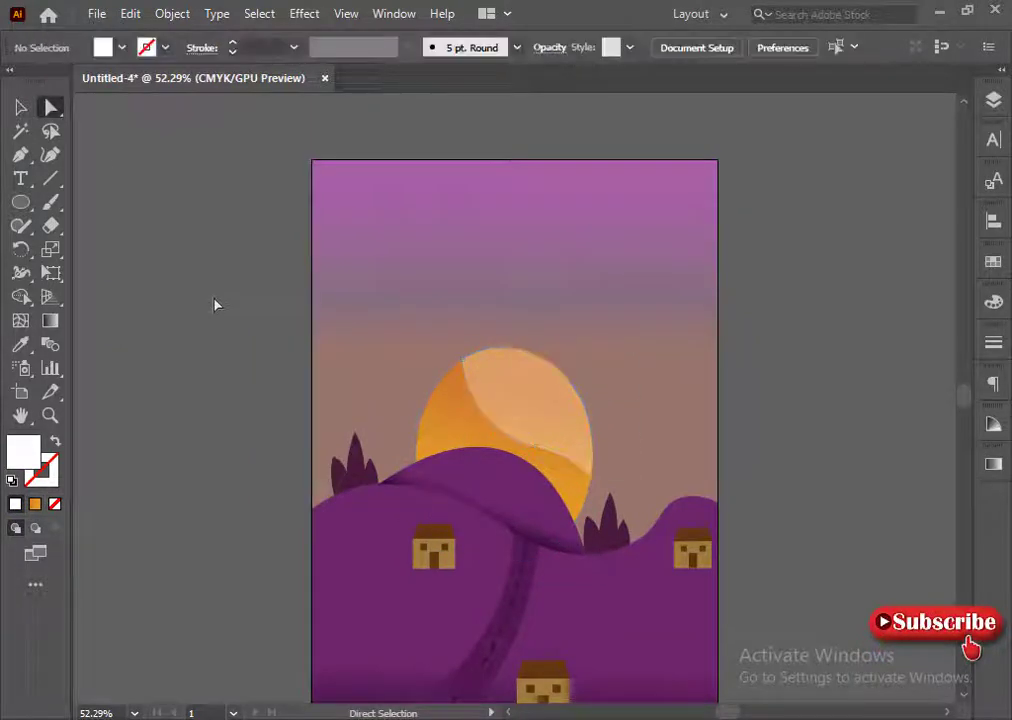
pyautogui.click(551, 438)
pyautogui.click(551, 48)
pyautogui.click(538, 80)
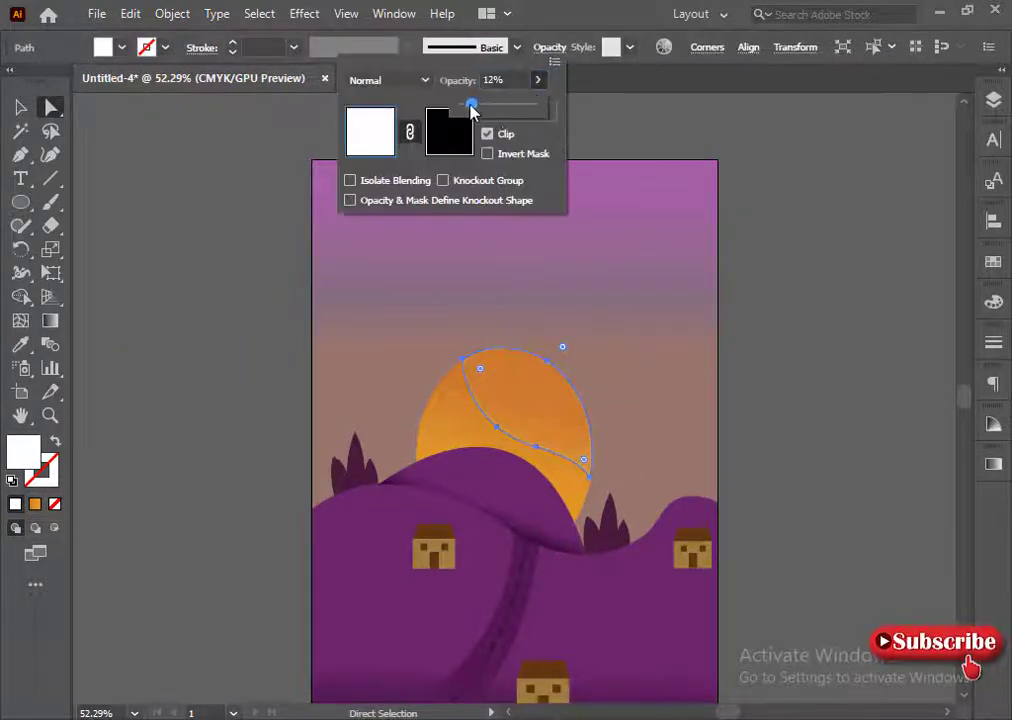
pyautogui.moveTo(515, 104); pyautogui.dragTo(488, 105)
pyautogui.click(306, 133)
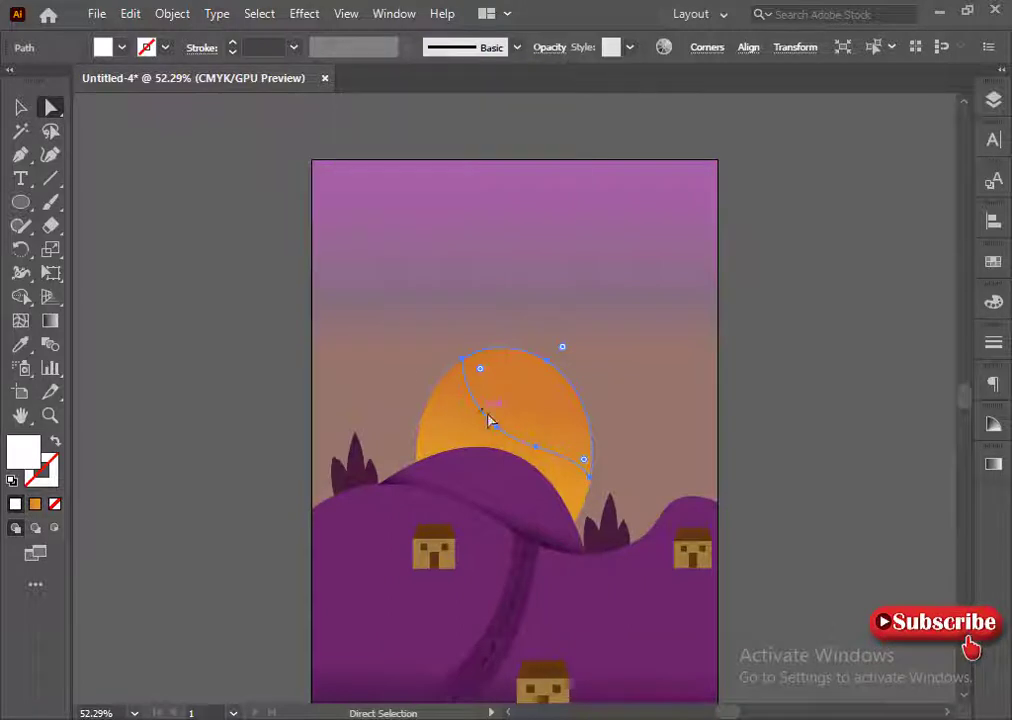
# - Bring the sun's highlight to the front, release its opacity mask, and deselect it
pyautogui.click(21, 107)
pyautogui.click(549, 47)
pyautogui.click(540, 405)
pyautogui.rightClick(511, 412)
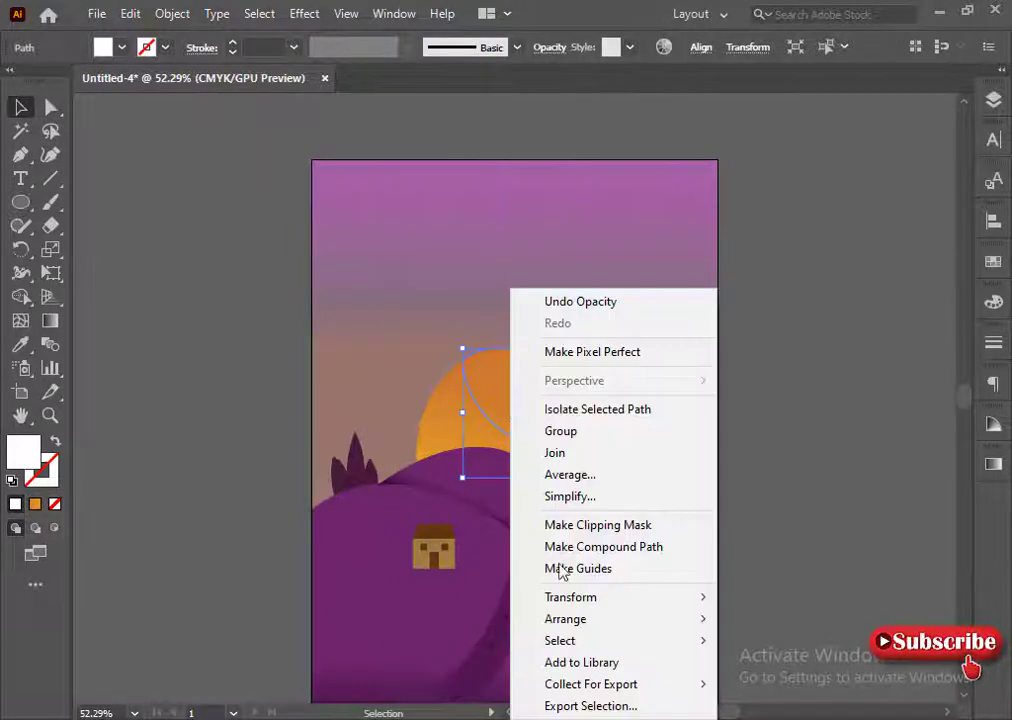
pyautogui.moveTo(567, 619)
pyautogui.click(767, 621)
pyautogui.click(545, 49)
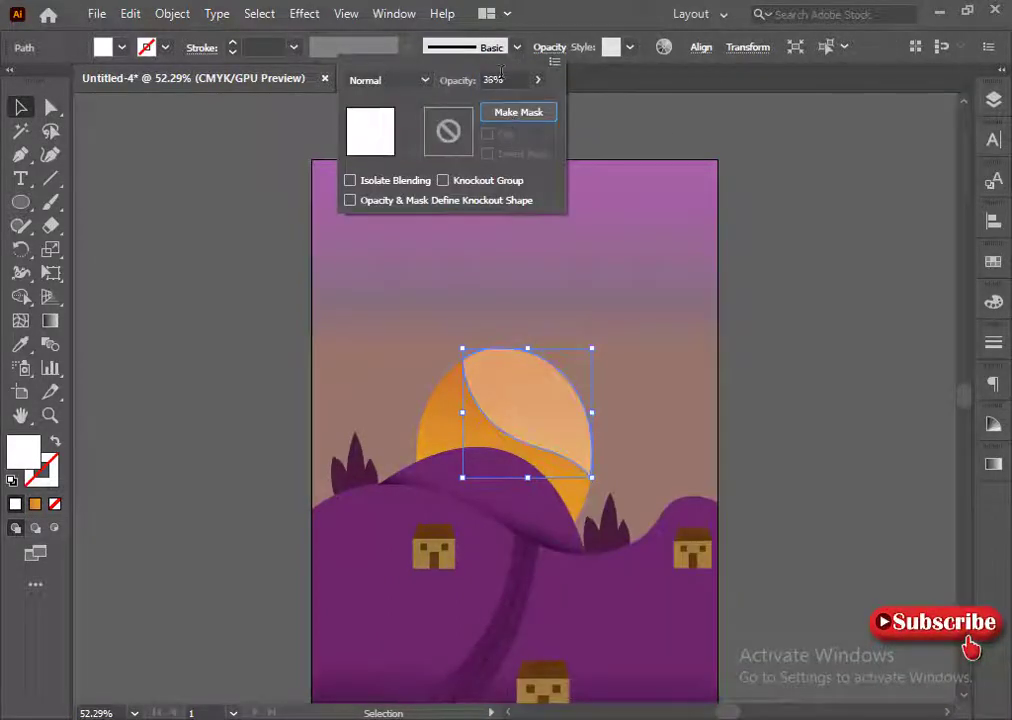
pyautogui.click(240, 301)
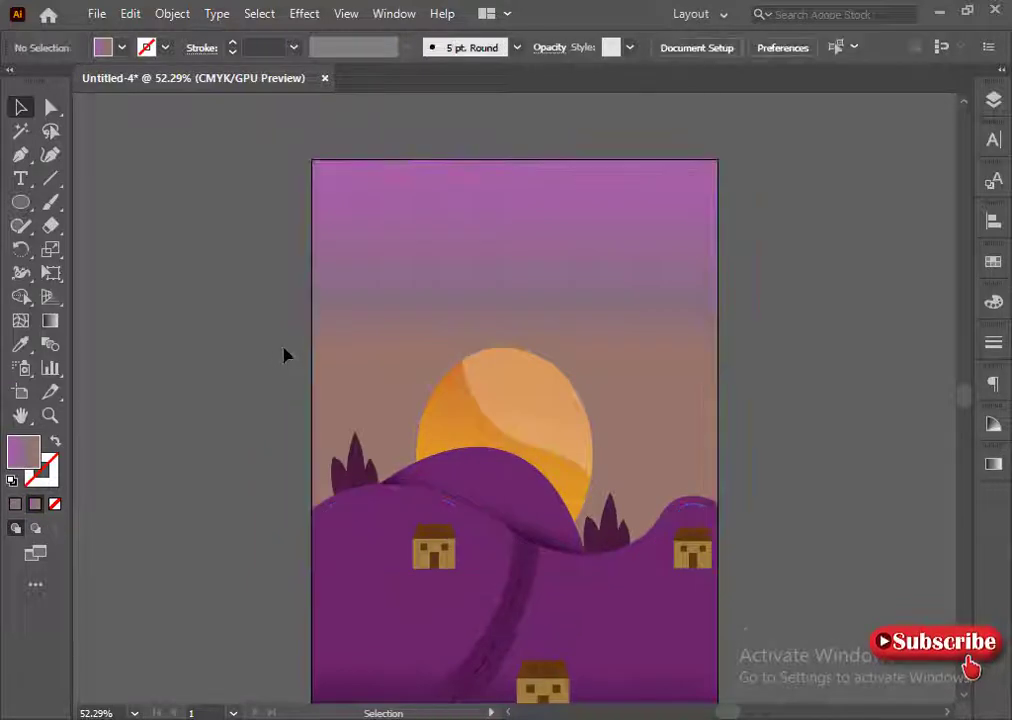
# - Draw a scalloped, unfilled cloud outline with the Pen tool from the artboard's right edge down to the hill beside the sun
pyautogui.click(20, 154)
pyautogui.moveTo(718, 337); pyautogui.dragTo(668, 499)
pyautogui.click(641, 355)
pyautogui.click(607, 432)
pyautogui.click(606, 478)
pyautogui.click(630, 507)
pyautogui.click(645, 534)
pyautogui.hotkey('ctrl', 'z')
pyautogui.click(55, 504)
pyautogui.click(662, 513)
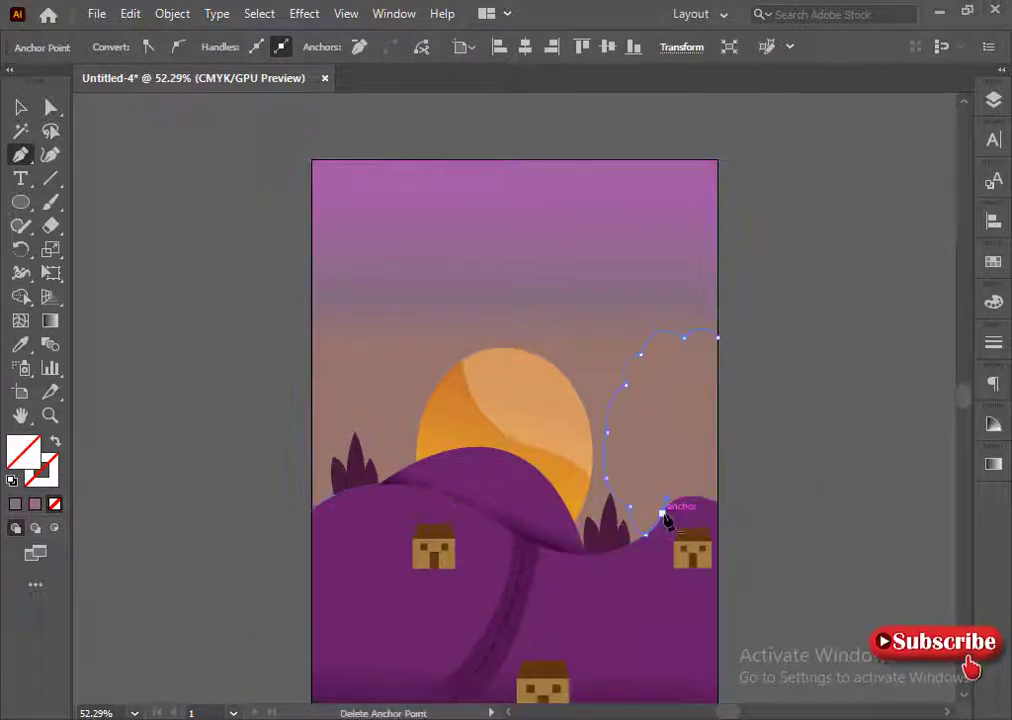
# - Redo the cloud's lower points, follow the right hill's crest, and close the outline along the artboard edge
pyautogui.hotkey('ctrl', 'z')
pyautogui.hotkey('ctrl', 'z')
pyautogui.click(646, 534)
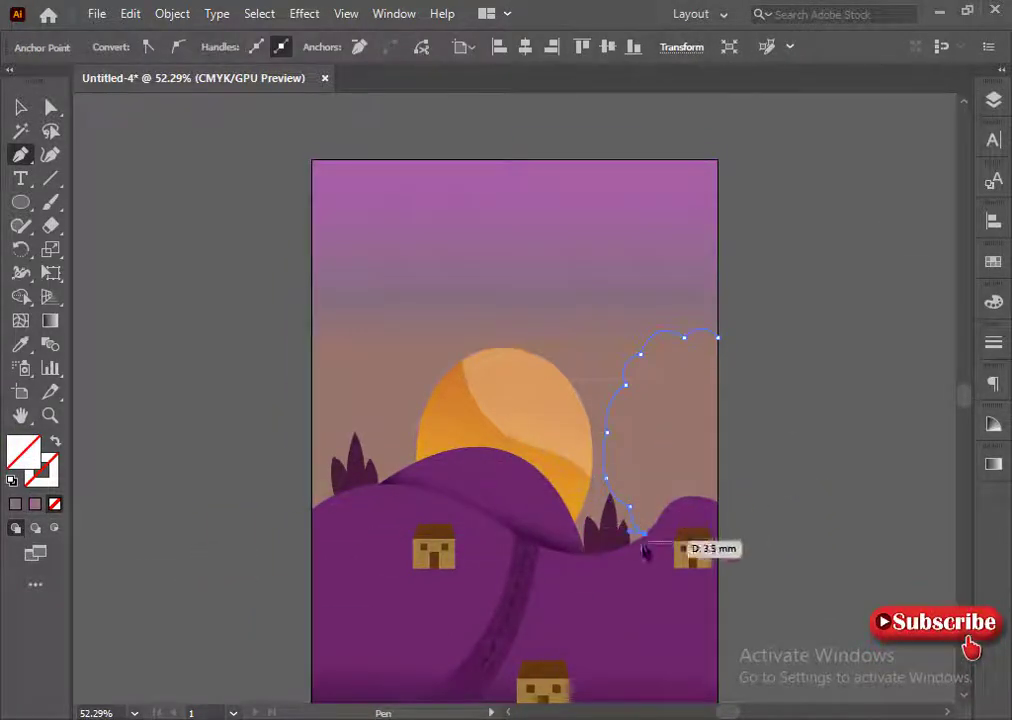
pyautogui.click(662, 513)
pyautogui.moveTo(672, 501); pyautogui.dragTo(752, 509)
pyautogui.click(662, 513)
pyautogui.click(717, 338)
pyautogui.click(20, 107)
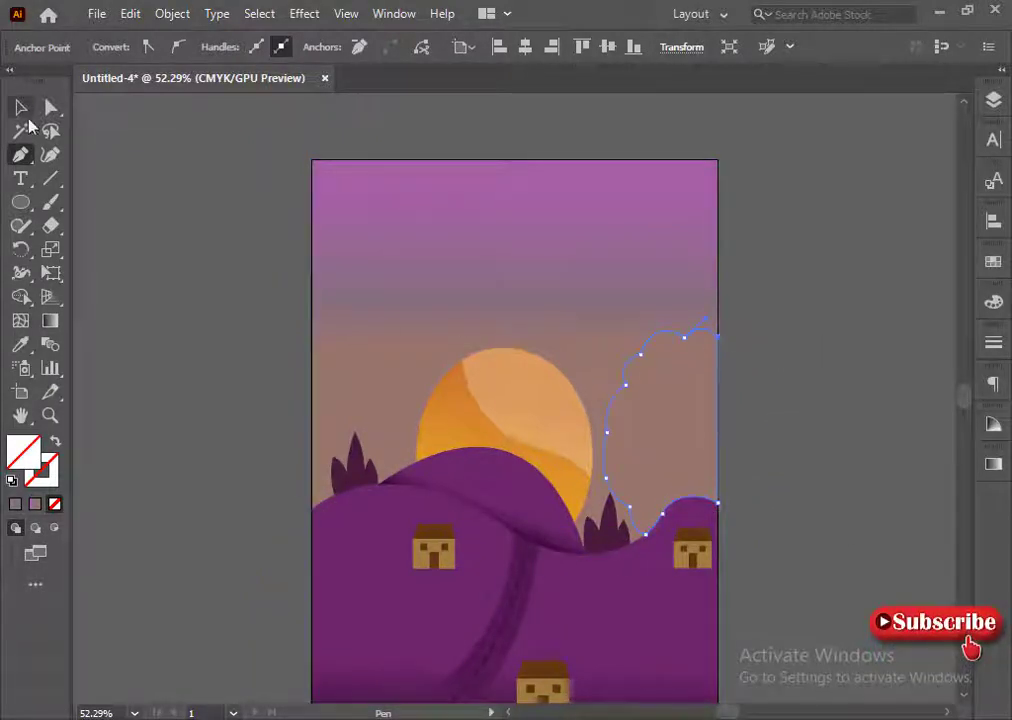
# - Copy the sun highlight's translucent white appearance onto the right cloud and deselect it
pyautogui.click(20, 344)
pyautogui.click(524, 378)
pyautogui.click(20, 107)
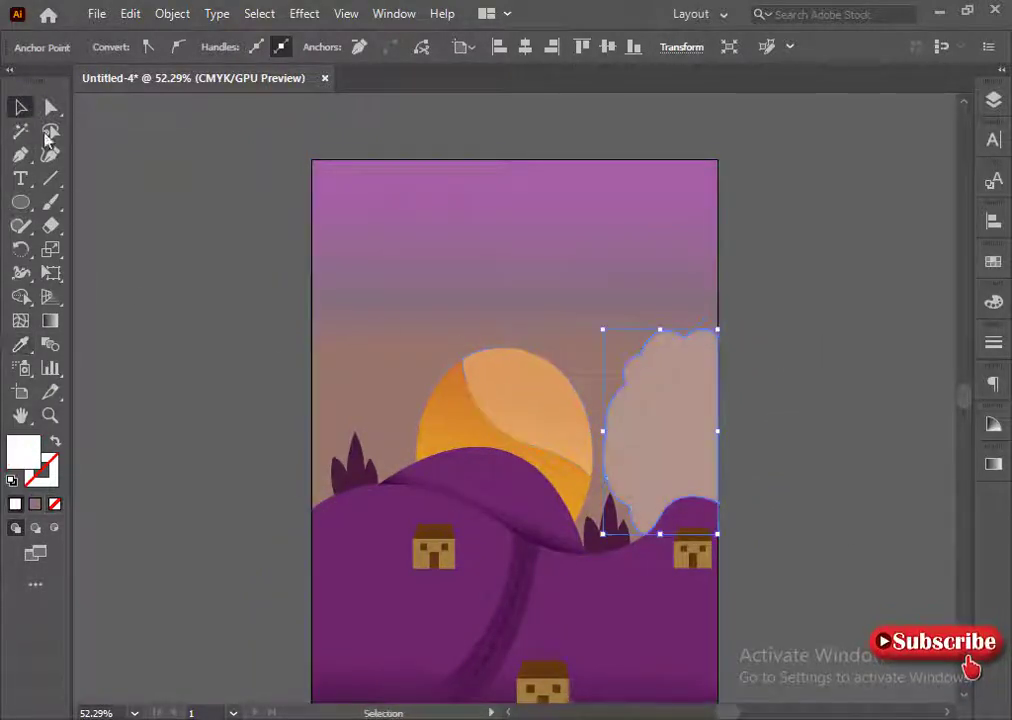
pyautogui.click(548, 47)
pyautogui.press('Return')
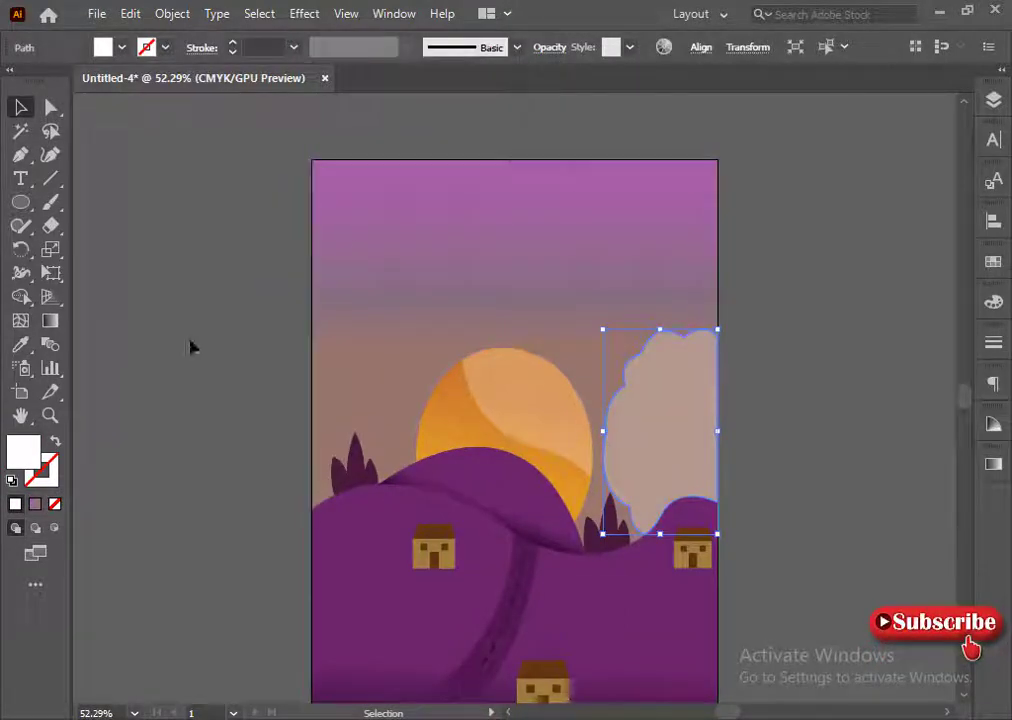
pyautogui.click(192, 345)
# - Draw a closed scalloped cloud at the artboard's left edge above the hill and match its appearance to the right cloud
pyautogui.press('p')
pyautogui.moveTo(311, 293); pyautogui.dragTo(342, 366)
pyautogui.hotkey('ctrl', 'z')
pyautogui.click(311, 337)
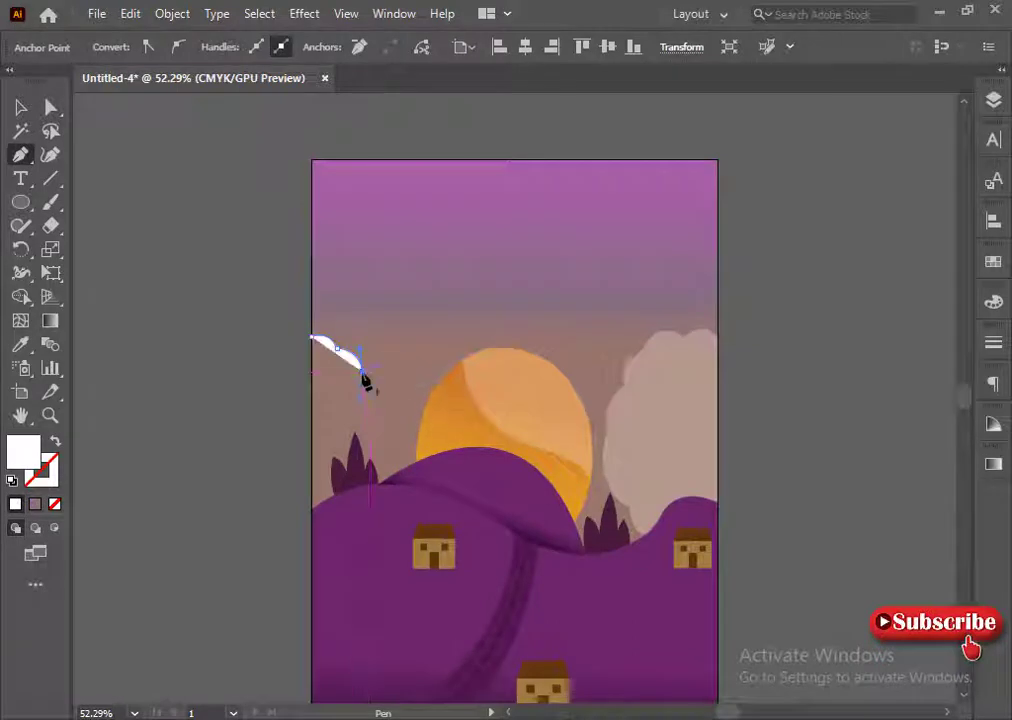
pyautogui.moveTo(362, 485); pyautogui.dragTo(301, 519)
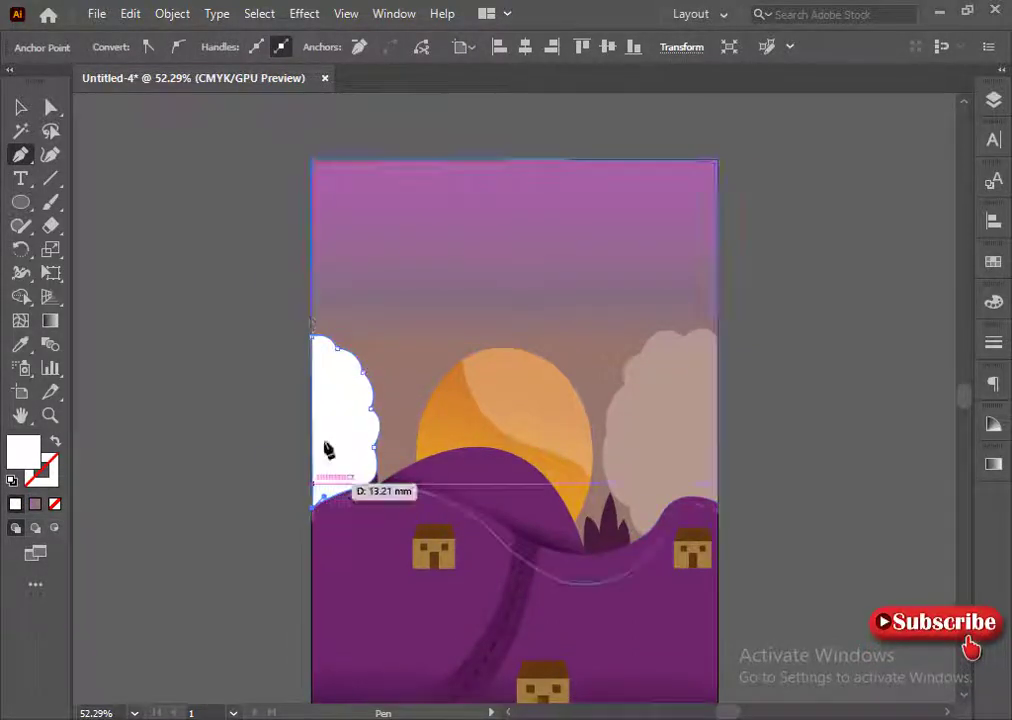
pyautogui.click(311, 338)
pyautogui.click(641, 449)
pyautogui.click(15, 110)
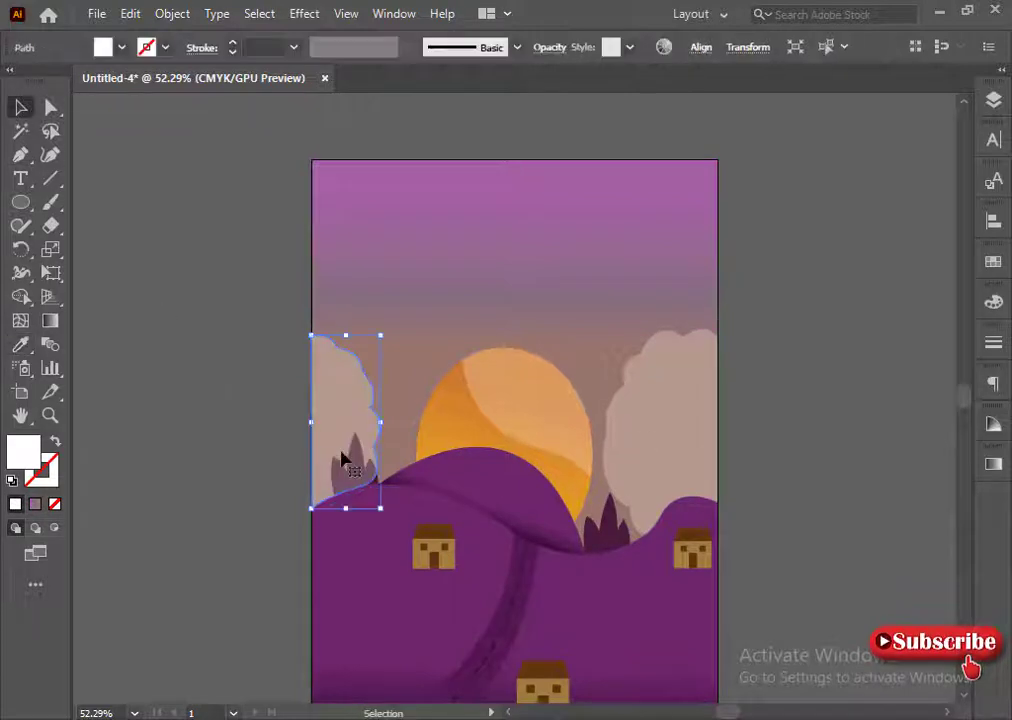
# - Arrange the left cloud behind the plants but in front of the sky
pyautogui.rightClick(341, 452)
pyautogui.moveTo(404, 347)
pyautogui.click(600, 395)
pyautogui.rightClick(333, 440)
pyautogui.moveTo(398, 617)
pyautogui.click(599, 691)
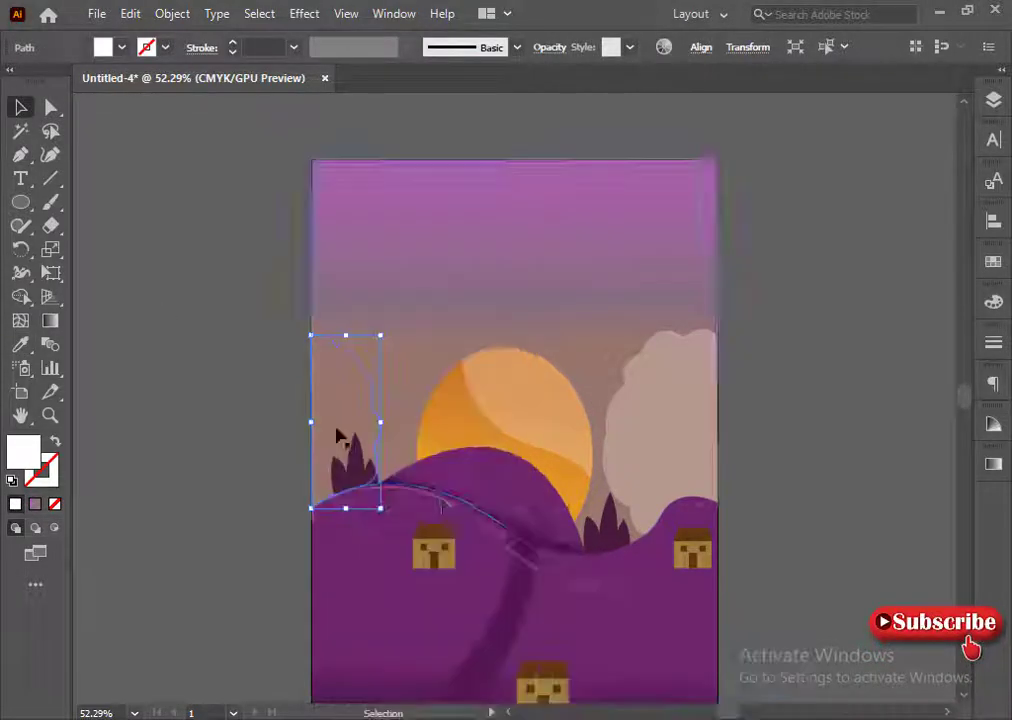
pyautogui.rightClick(339, 436)
pyautogui.click(569, 578)
# - Widen the left cloud toward the sun and reshape the curves along its upper edge
pyautogui.click(254, 456)
pyautogui.click(338, 415)
pyautogui.moveTo(380, 425); pyautogui.dragTo(400, 425)
pyautogui.click(215, 394)
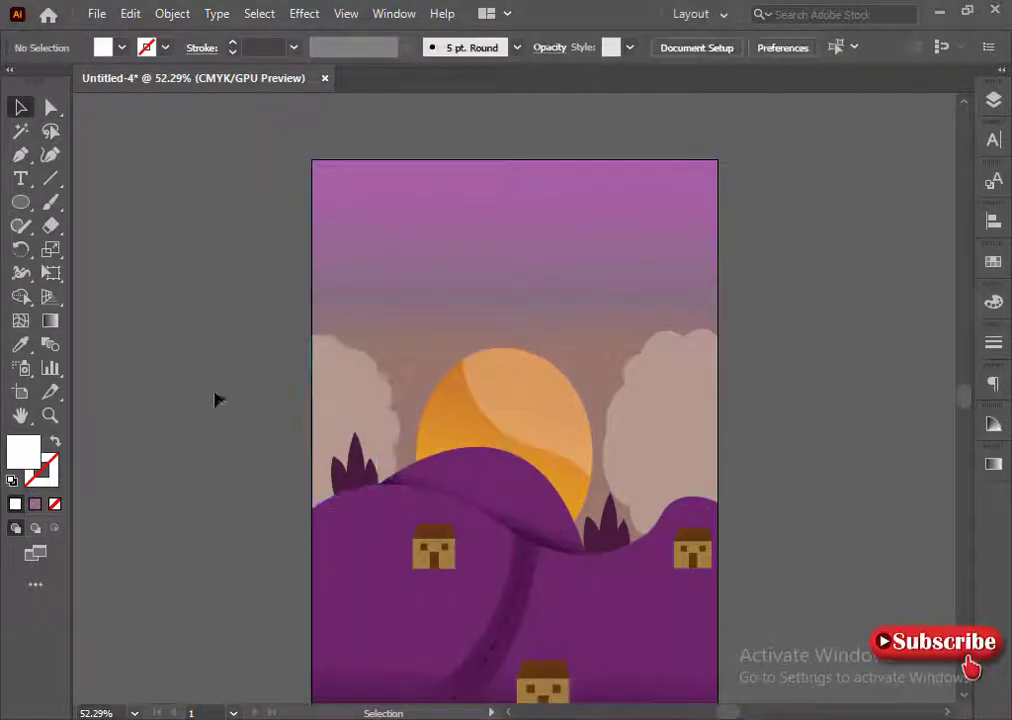
pyautogui.moveTo(378, 371); pyautogui.dragTo(375, 351)
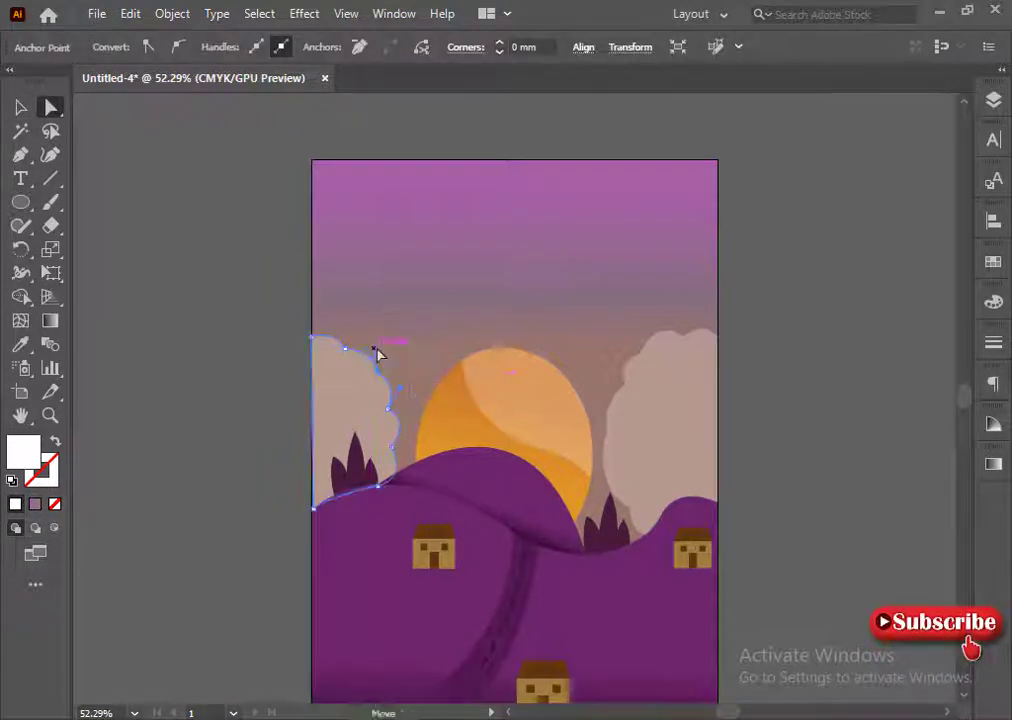
pyautogui.click(279, 343)
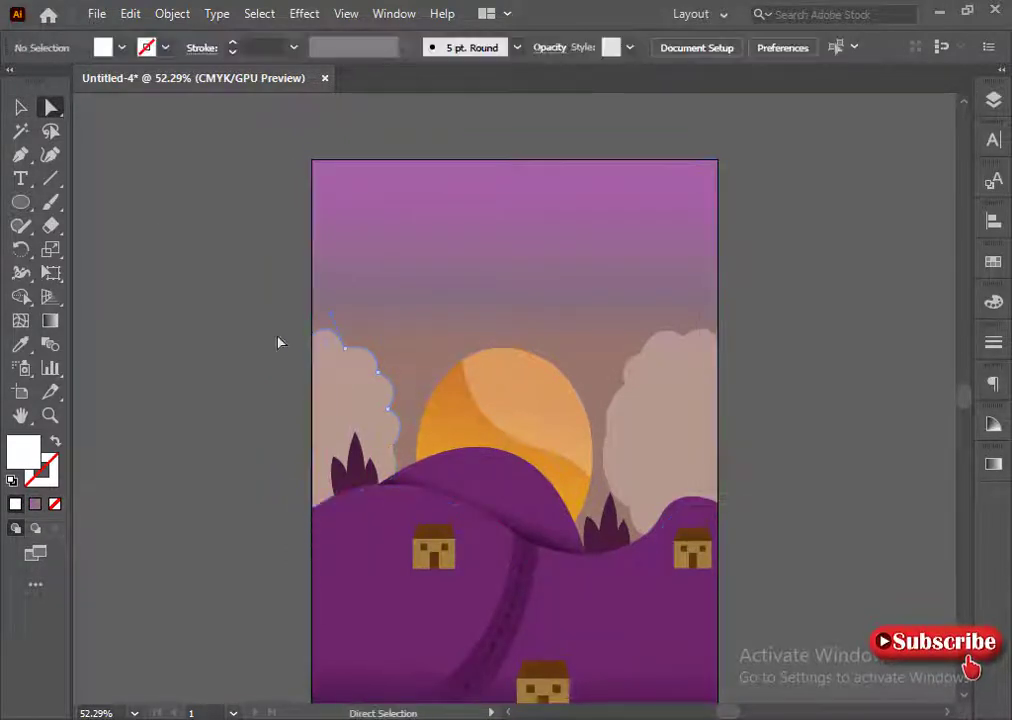
# - Draw a closed, gently curved stripe across the full width of the upper sky with the Pen tool
pyautogui.click(312, 219)
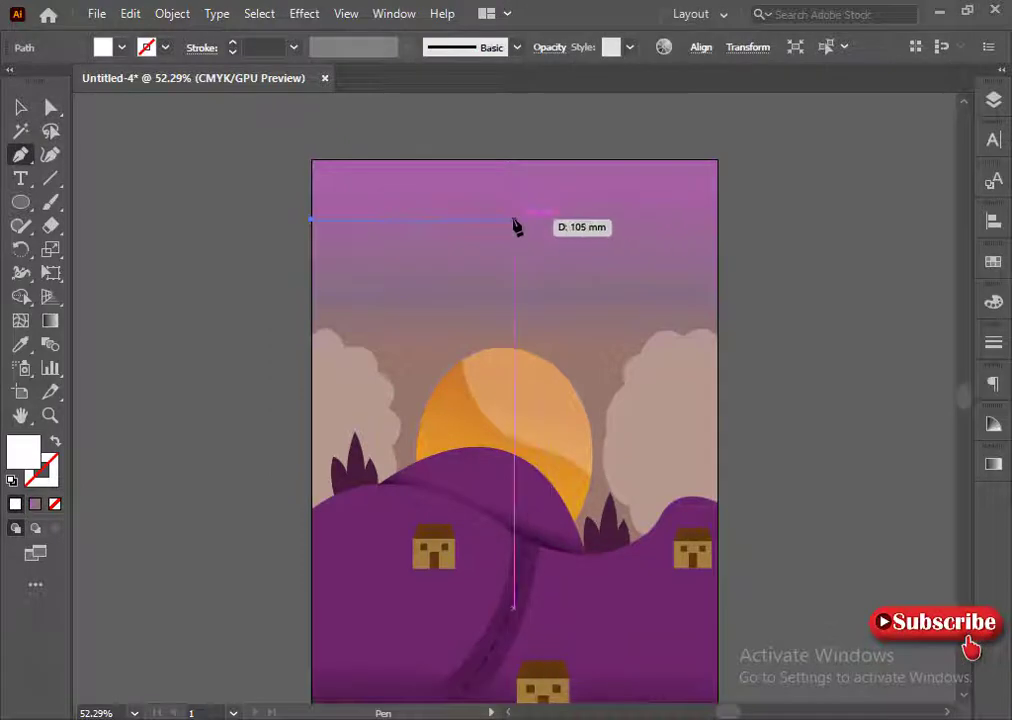
pyautogui.moveTo(718, 219); pyautogui.dragTo(764, 237)
pyautogui.click(718, 219)
pyautogui.click(718, 245)
pyautogui.moveTo(312, 238); pyautogui.dragTo(230, 242)
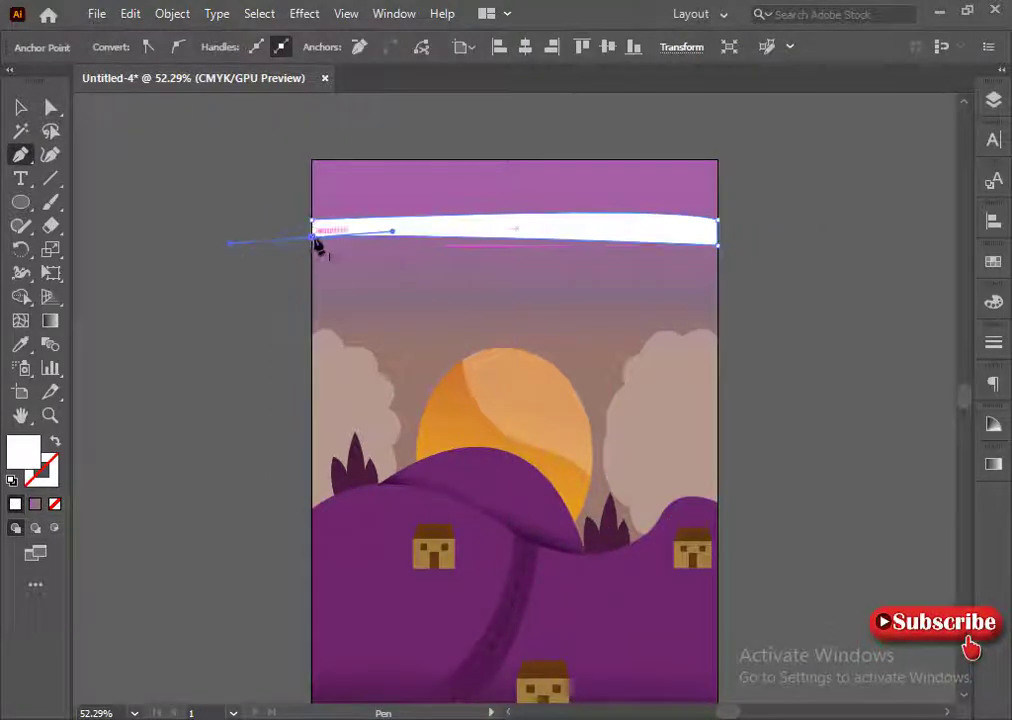
pyautogui.moveTo(312, 221); pyautogui.dragTo(315, 229)
pyautogui.press('v')
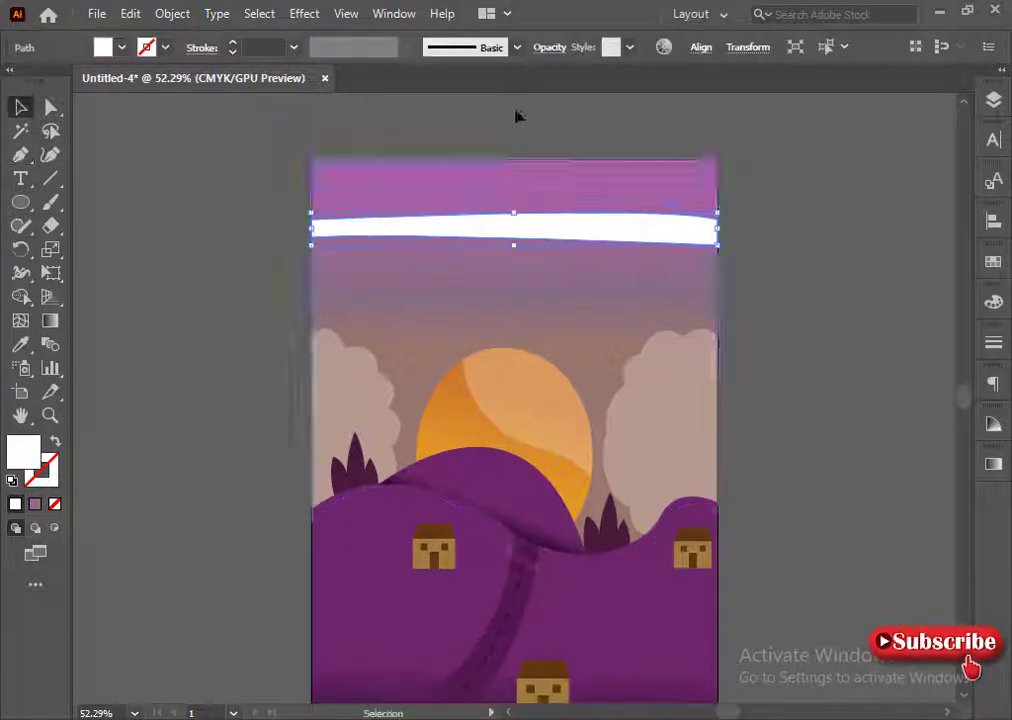
# - Copy the right cloud's appearance onto the sky stripe, move the stripe slightly upward, and deselect it
pyautogui.press('i')
pyautogui.click(682, 431)
pyautogui.press('v')
pyautogui.moveTo(552, 231); pyautogui.dragTo(552, 210)
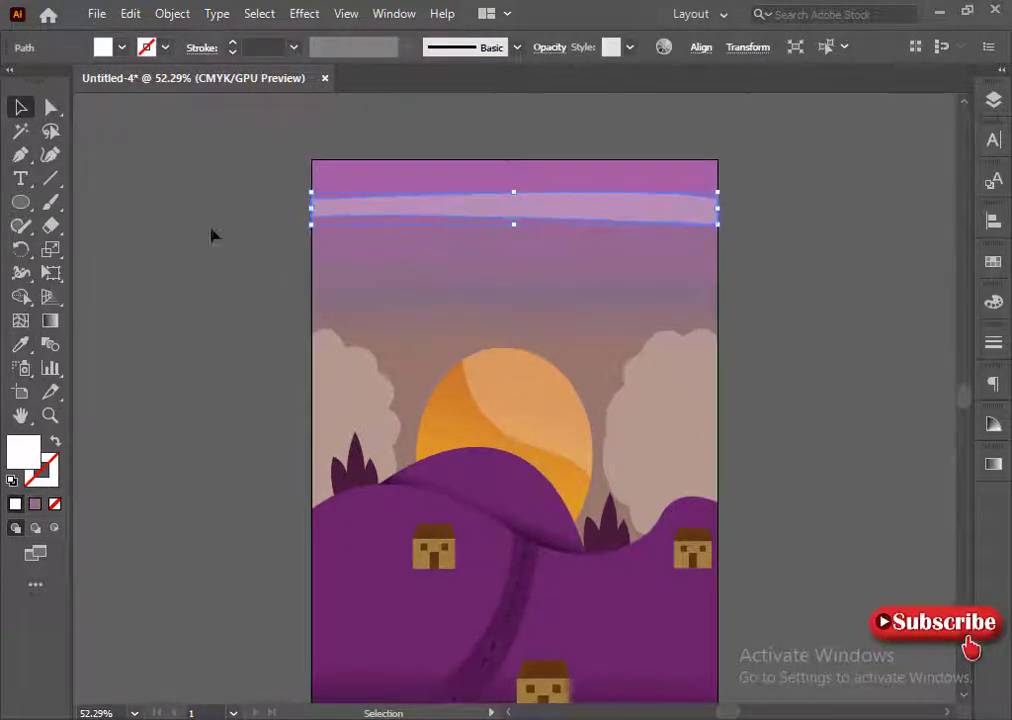
pyautogui.click(213, 230)
# - Draw a tapered cloud streak from the left edge below the full-width stripe and give it the stripe's translucent appearance
pyautogui.click(312, 243)
pyautogui.click(552, 240)
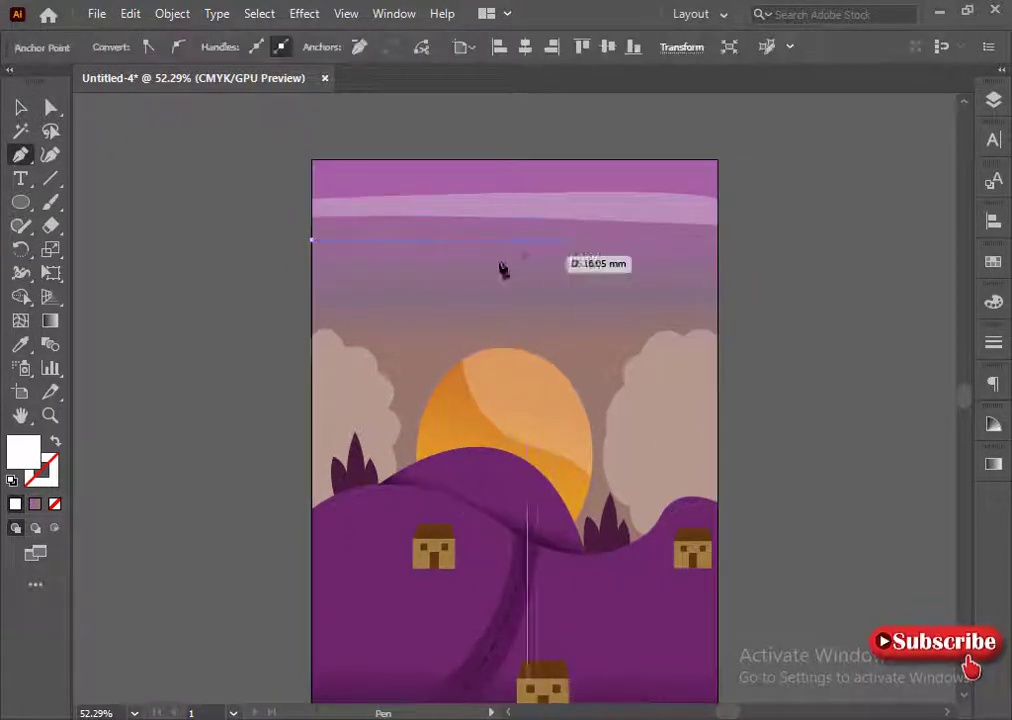
pyautogui.click(312, 257)
pyautogui.click(16, 343)
pyautogui.click(411, 201)
pyautogui.press('v')
pyautogui.click(180, 201)
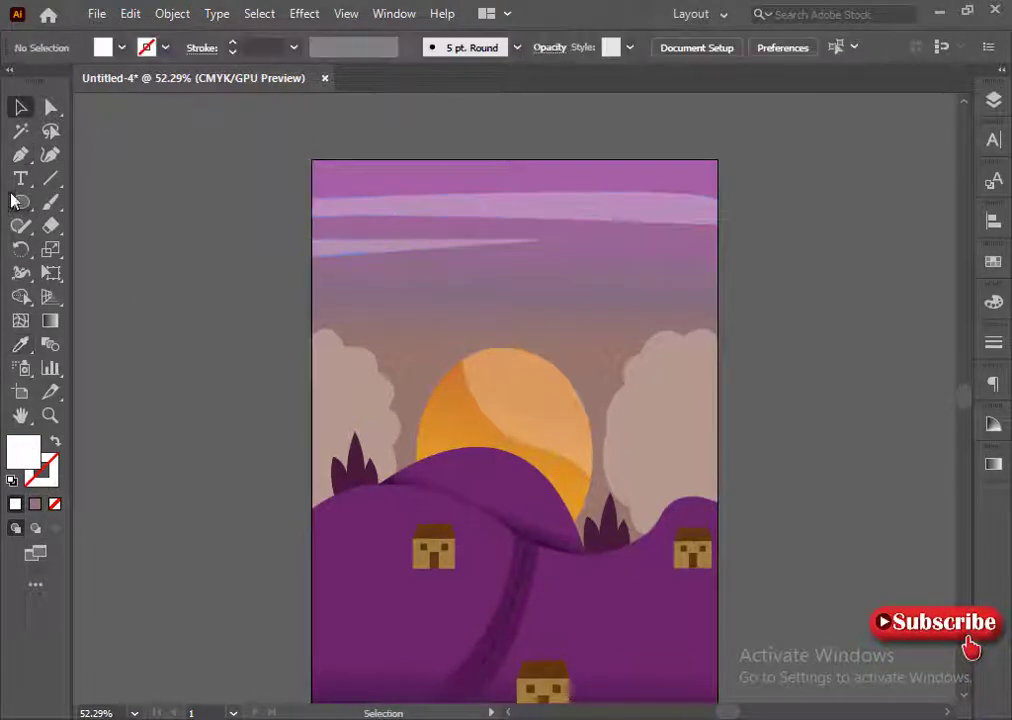
# - Draw a tapered cloud streak from the artboard's right edge toward the middle and match it to the other streaks
pyautogui.click(716, 258)
pyautogui.click(516, 249)
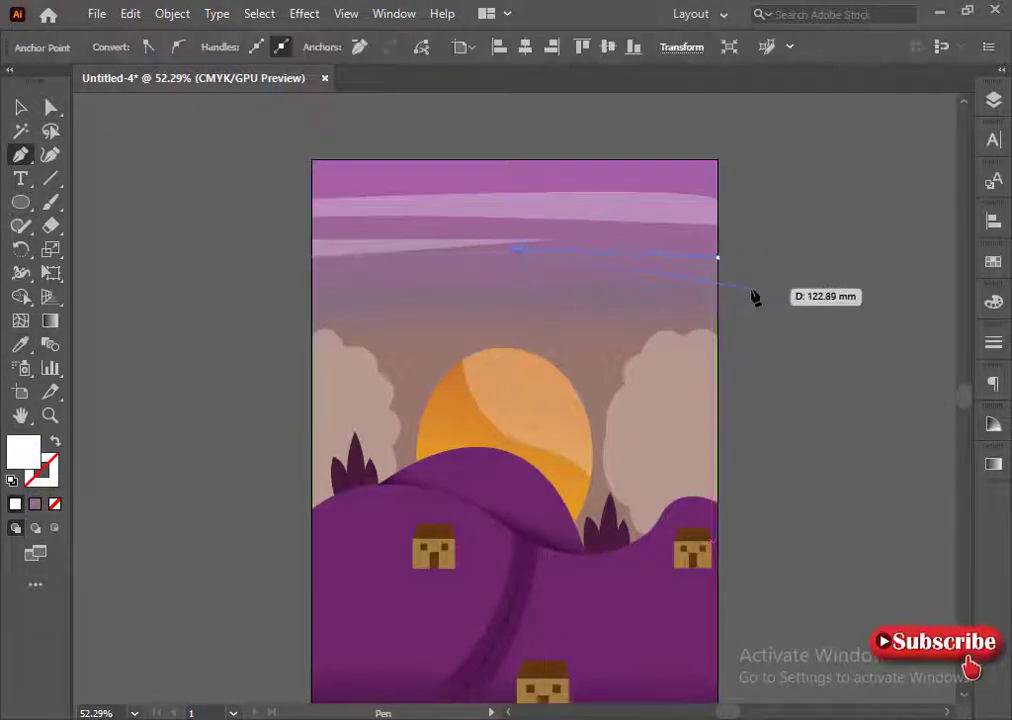
pyautogui.click(717, 271)
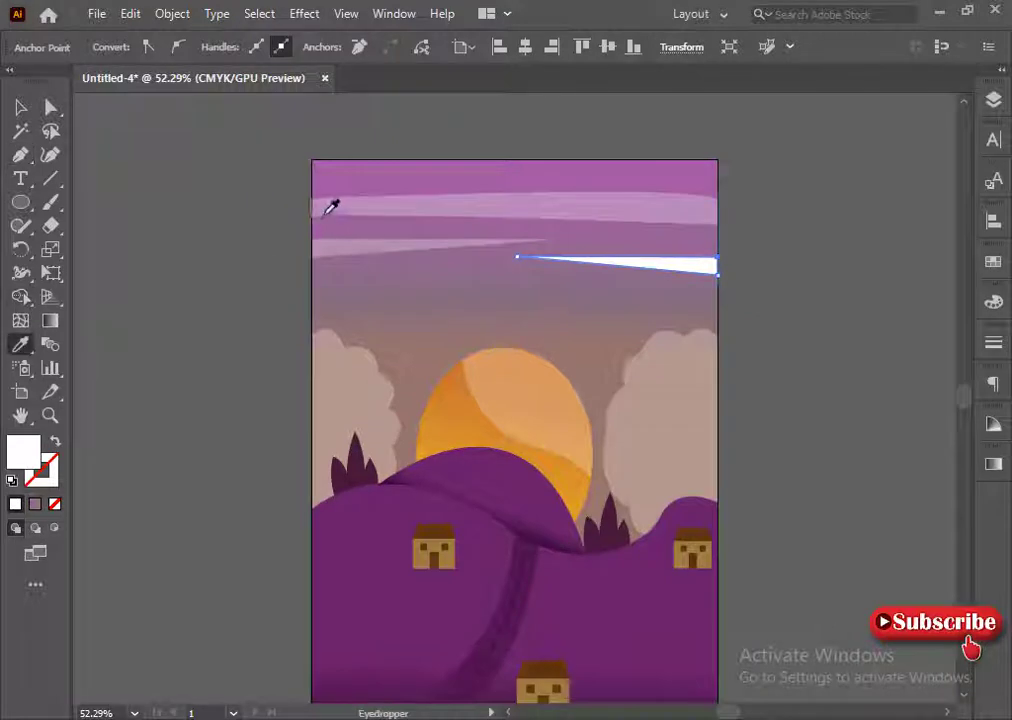
pyautogui.click(112, 176)
# - Draw a longer curved streak from the left edge below the others and match their translucent appearance
pyautogui.click(20, 155)
pyautogui.click(312, 285)
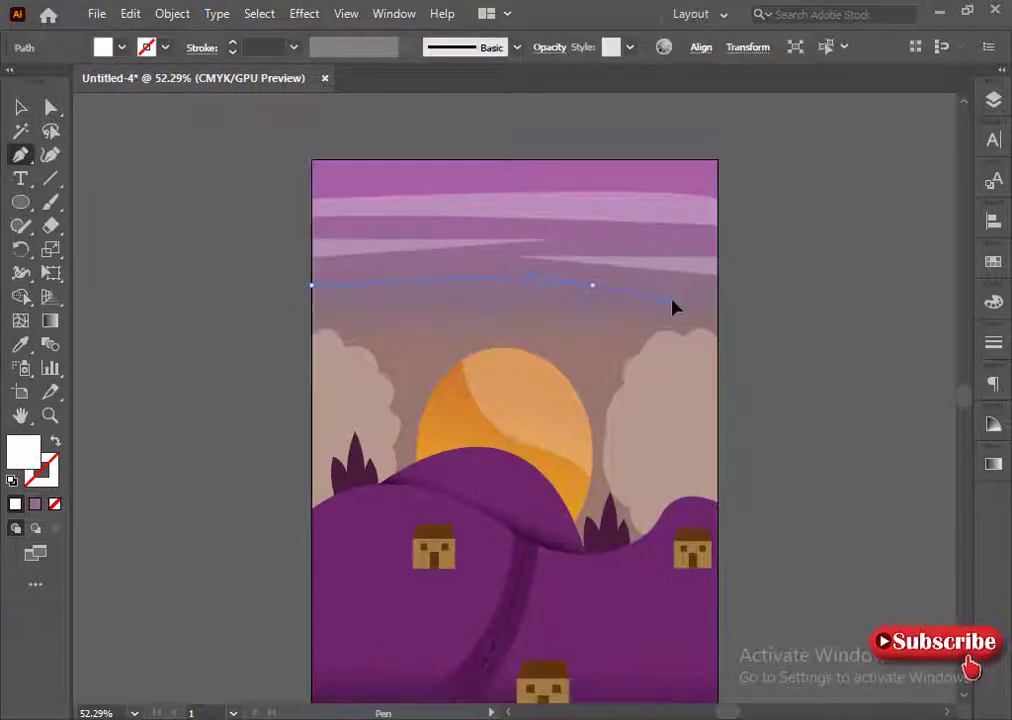
pyautogui.click(312, 302)
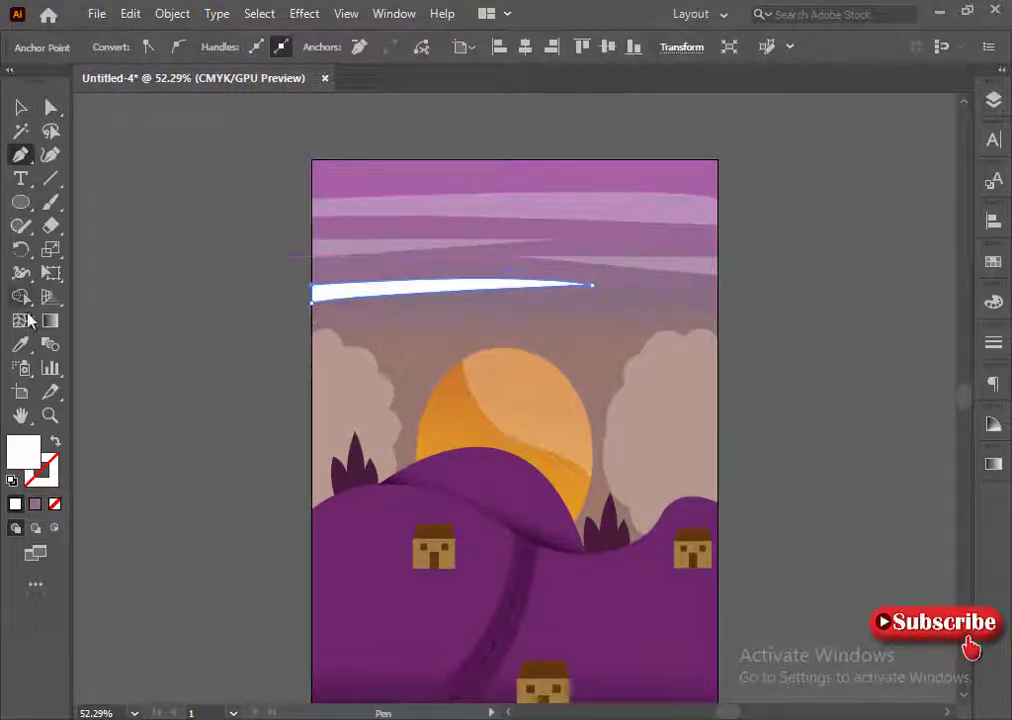
pyautogui.press('v')
pyautogui.click(183, 323)
# - Move the cloud streaks slightly upward in the sky and deselect them
pyautogui.click(373, 219)
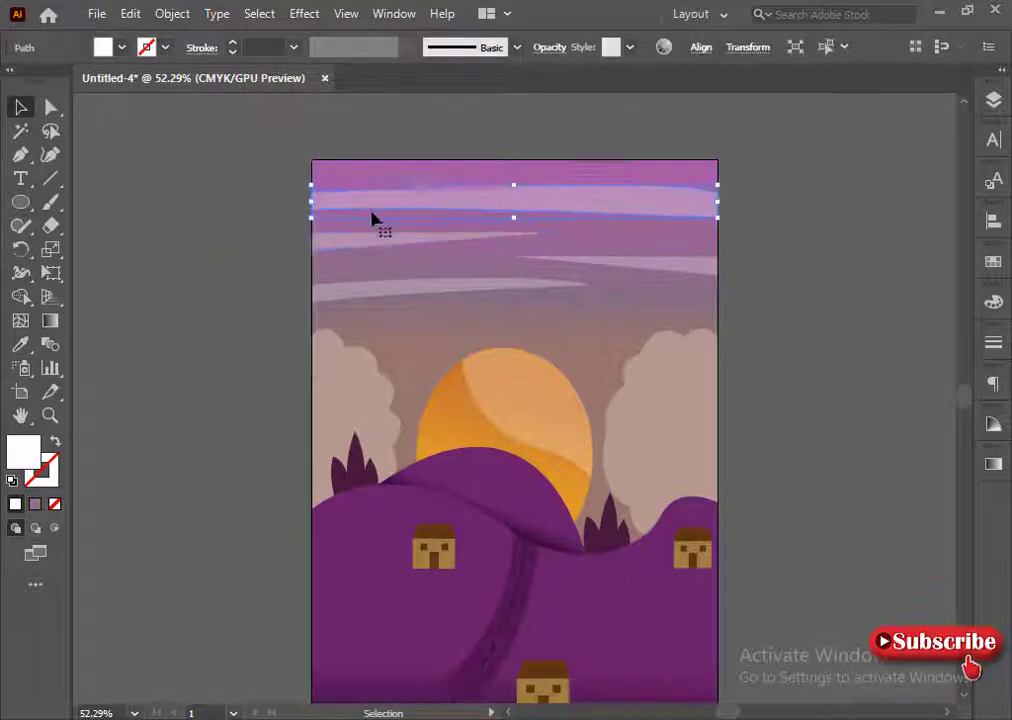
pyautogui.click(605, 269)
pyautogui.click(418, 291)
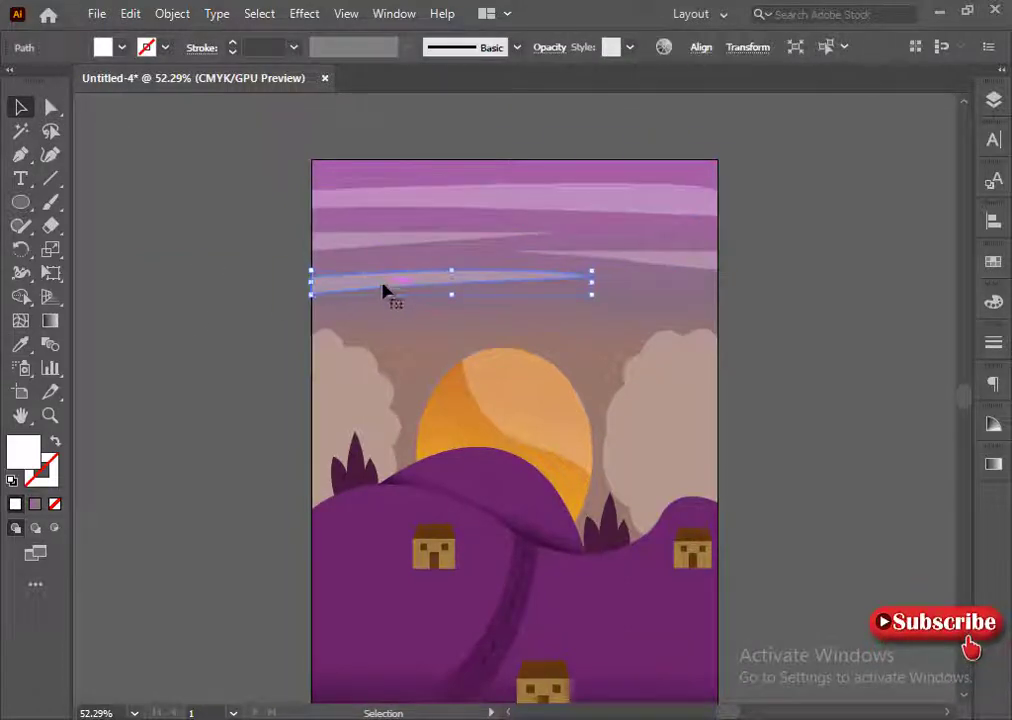
pyautogui.click(252, 302)
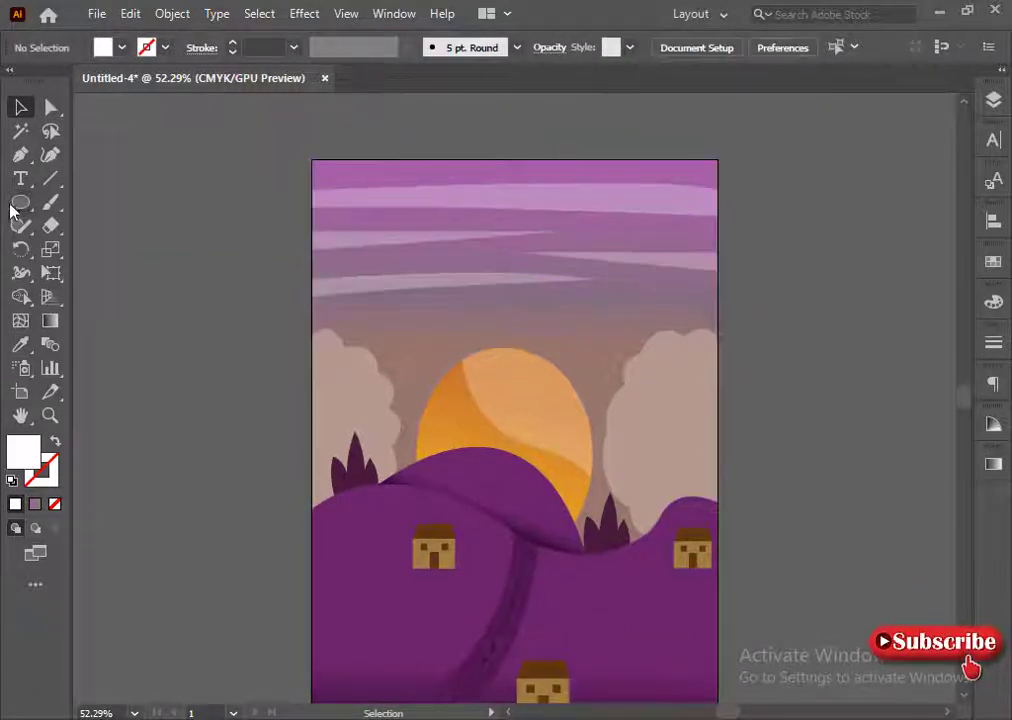
# - Draw another tapered streak at the right edge above the cloud and give it the same translucent appearance
pyautogui.press('p')
pyautogui.click(718, 298)
pyautogui.click(556, 297)
pyautogui.click(718, 302)
pyautogui.press('i')
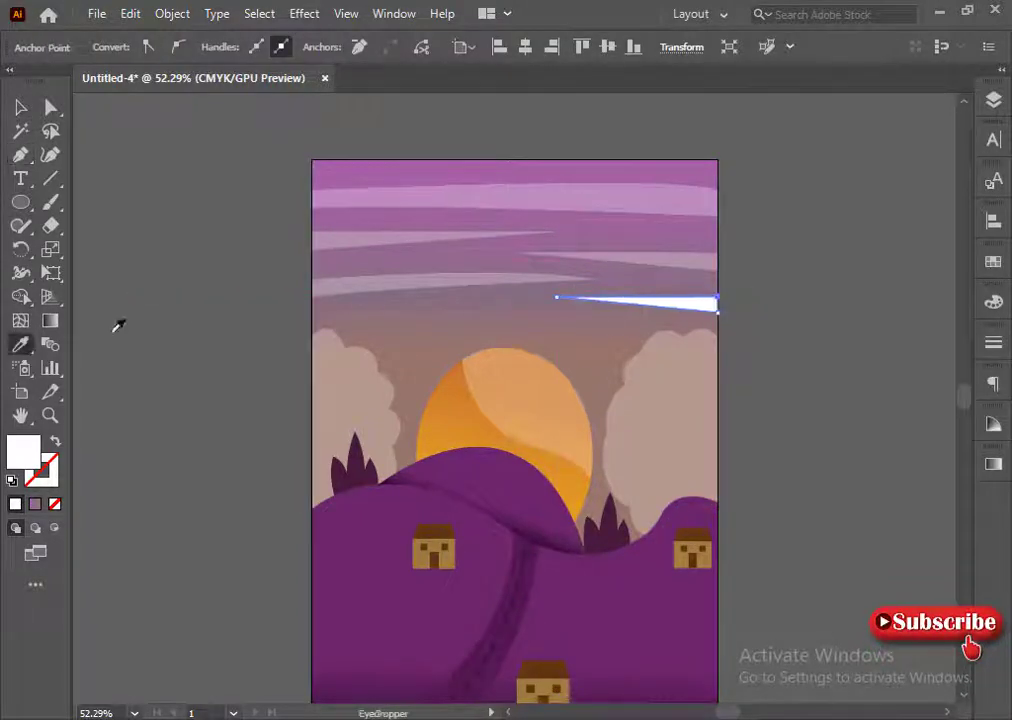
pyautogui.click(22, 108)
pyautogui.click(106, 343)
# - Move the house on the left hill slightly to the left and deselect it
pyautogui.scroll(-3, 110, 340)
pyautogui.moveTo(431, 453); pyautogui.dragTo(410, 451)
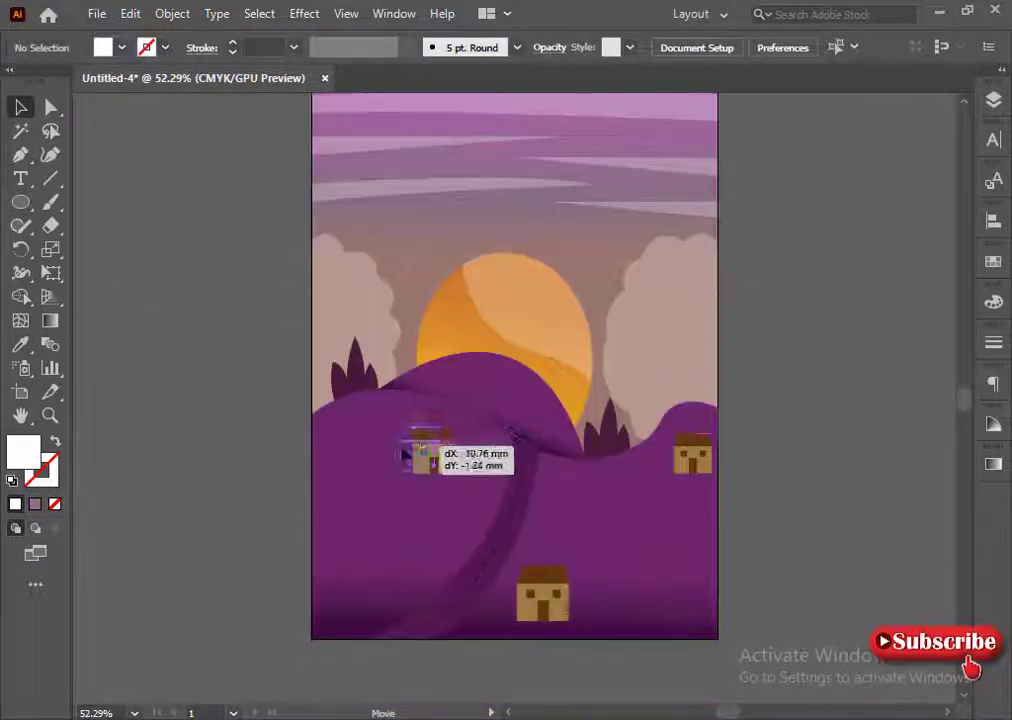
pyautogui.click(229, 497)
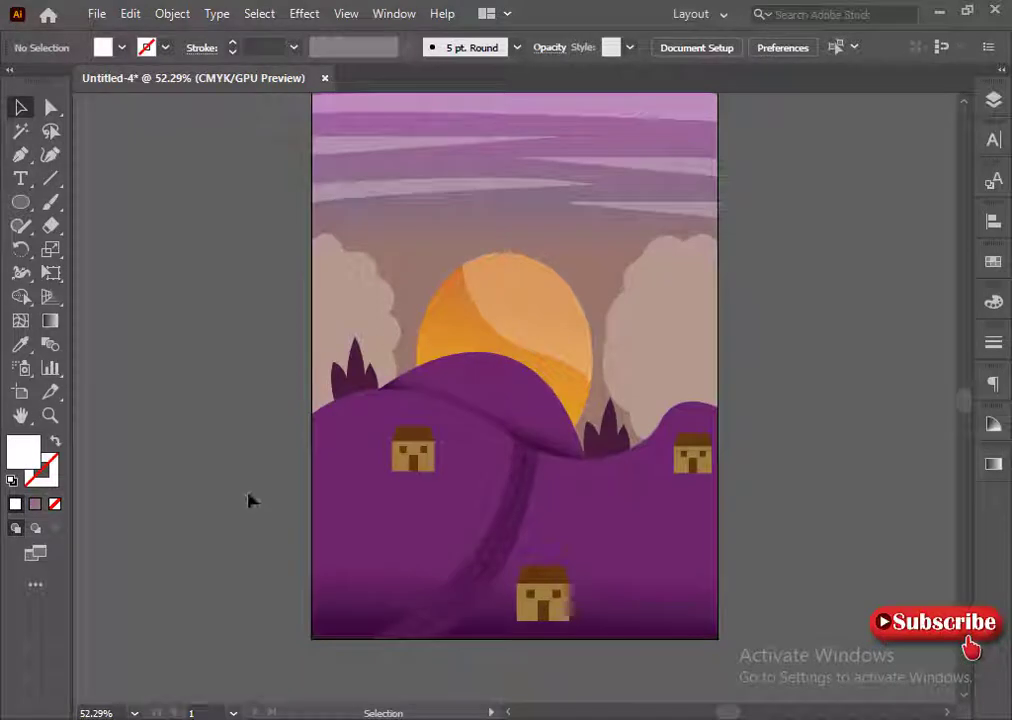
# - Place smaller copies of the plant on the lower right hill, below the left house and in the bottom-left corner, bringing a copy to the front
pyautogui.moveTo(355, 382); pyautogui.dragTo(699, 583)
pyautogui.rightClick(334, 503)
pyautogui.moveTo(410, 403)
pyautogui.click(592, 402)
pyautogui.click(348, 507)
pyautogui.moveTo(376, 528); pyautogui.dragTo(345, 604)
pyautogui.moveTo(362, 629); pyautogui.dragTo(341, 613)
# - Enlarge the house at the bottom of the hill slightly and deselect it
pyautogui.moveTo(556, 588); pyautogui.dragTo(562, 580)
pyautogui.click(282, 673)
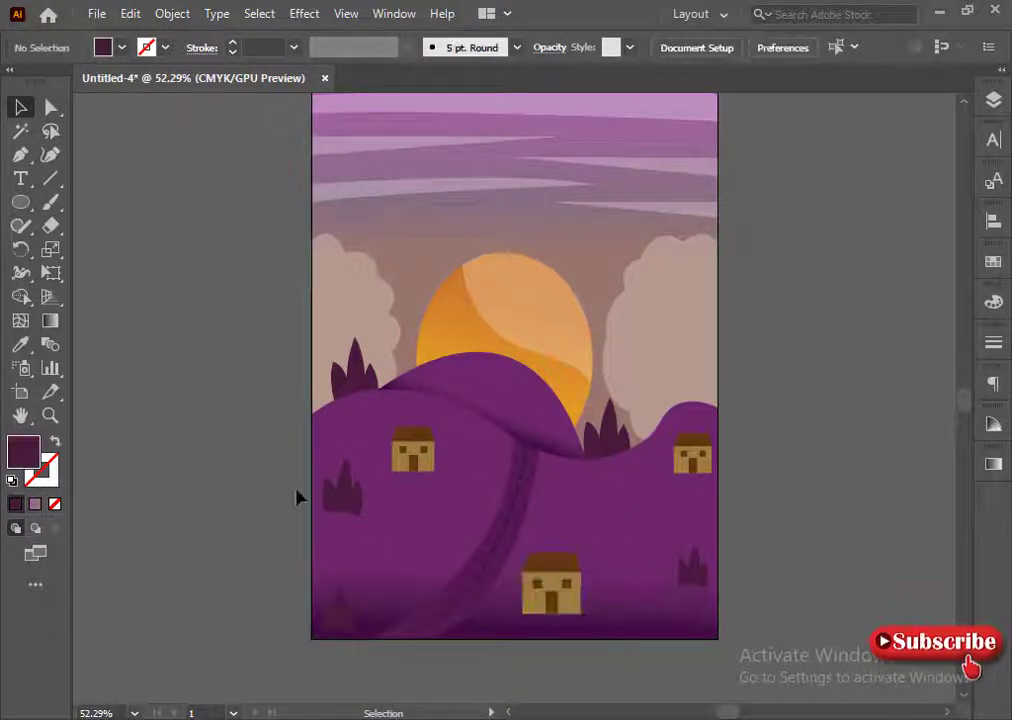
# - Copy the small plant from the lower right to the hill above the bottom house and deselect it
pyautogui.moveTo(702, 580); pyautogui.dragTo(610, 528)
pyautogui.click(249, 457)
pyautogui.scroll(1, 249, 457)
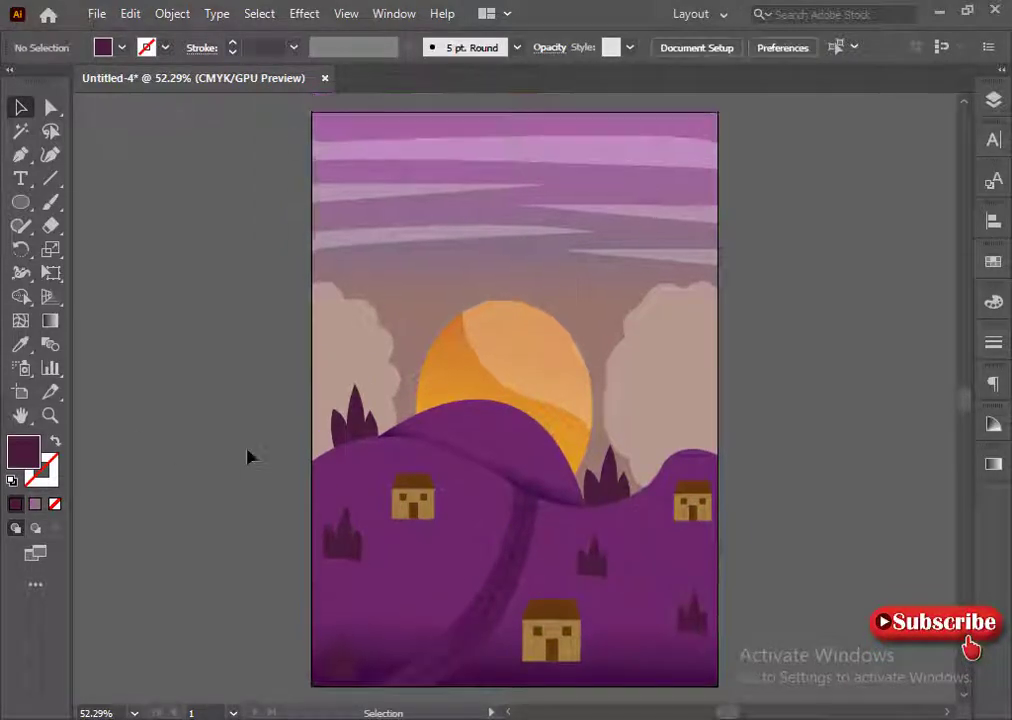